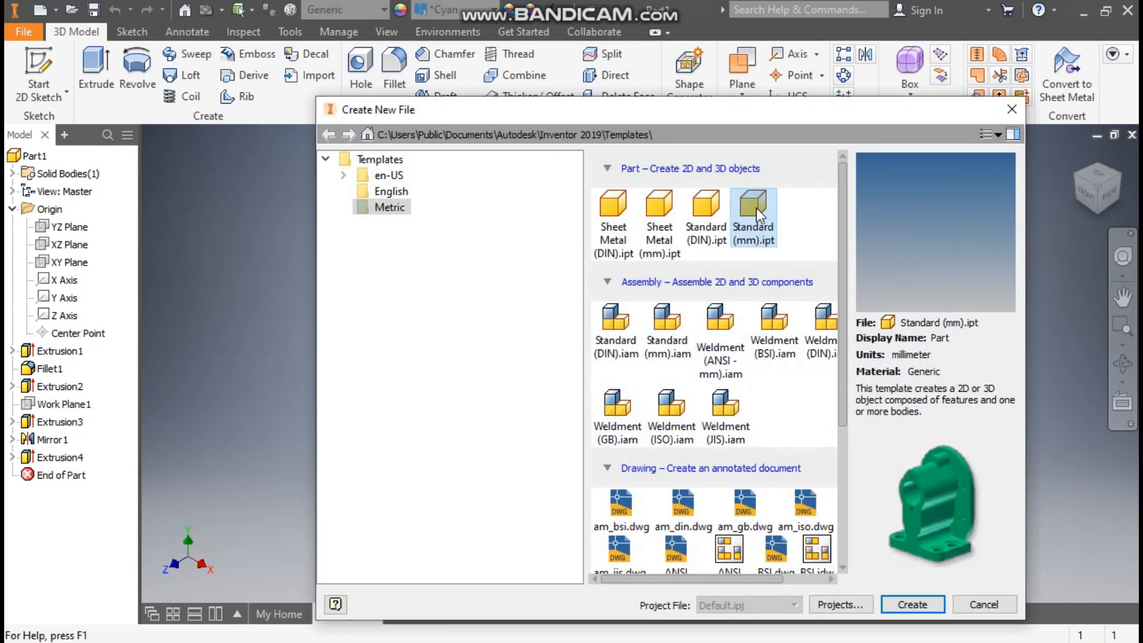
# - Create a new part from the Standard (mm).ipt template and start a 2D sketch on the XY plane
pyautogui.click(896, 608)
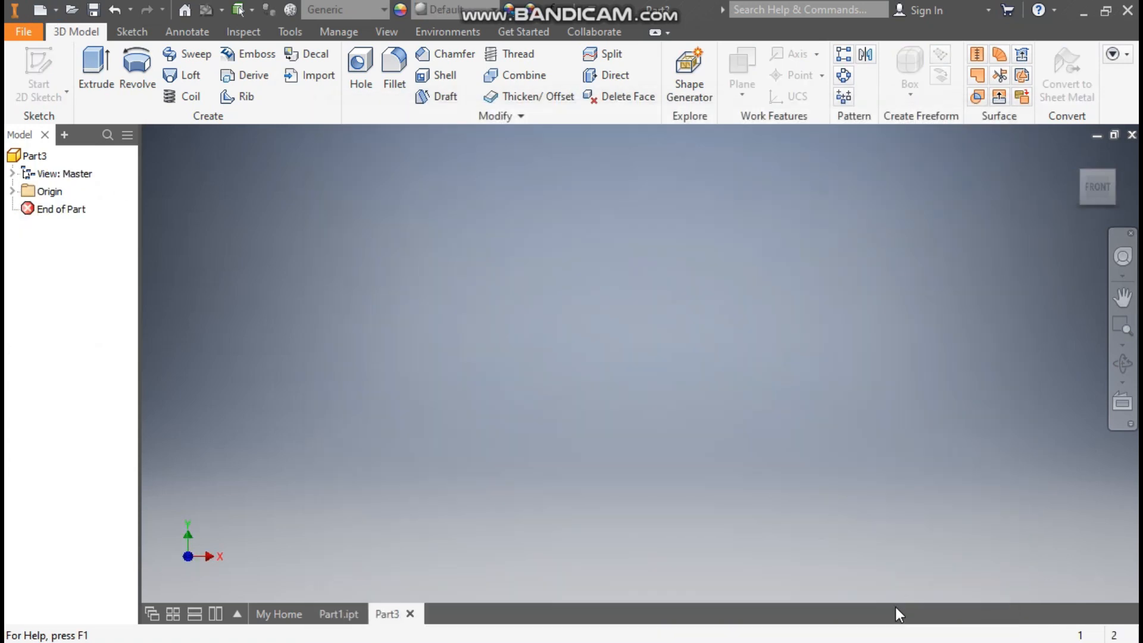
pyautogui.click(38, 70)
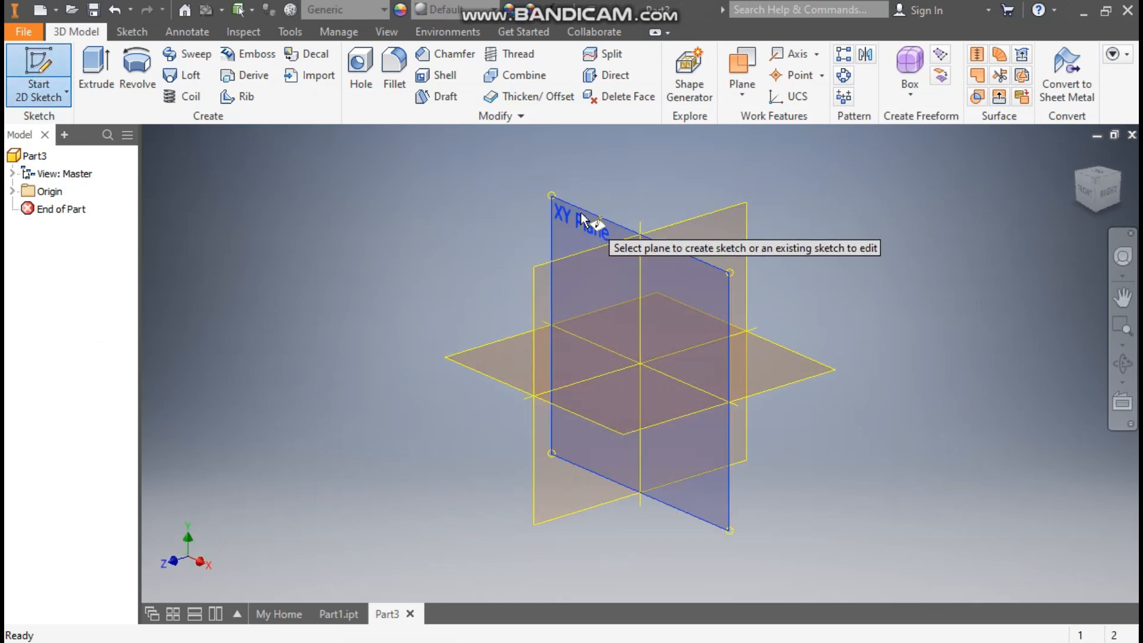
pyautogui.click(582, 220)
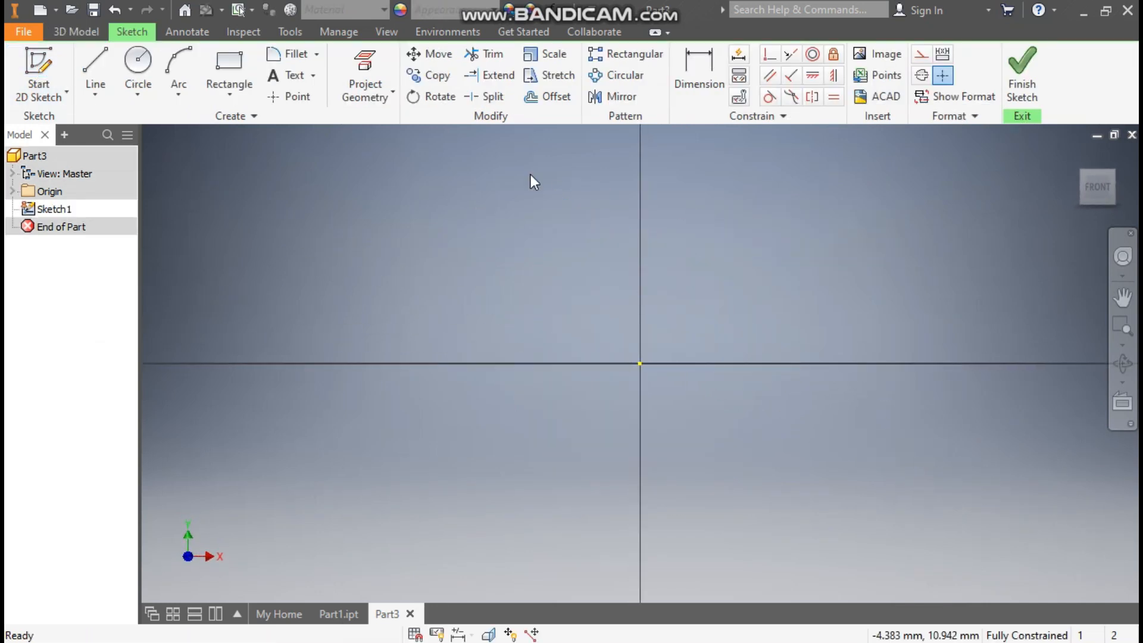
# - Sketch a two-point rectangle about 11 mm high above the origin, spanning both sides of the vertical axis
pyautogui.click(218, 91)
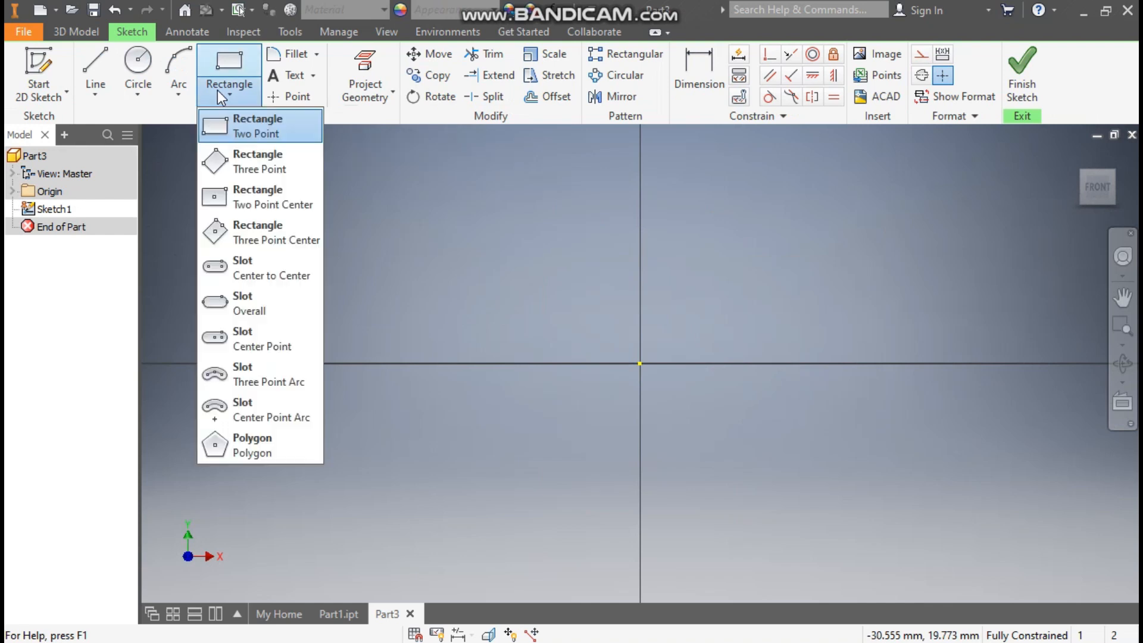
pyautogui.click(245, 126)
pyautogui.click(441, 157)
pyautogui.click(813, 307)
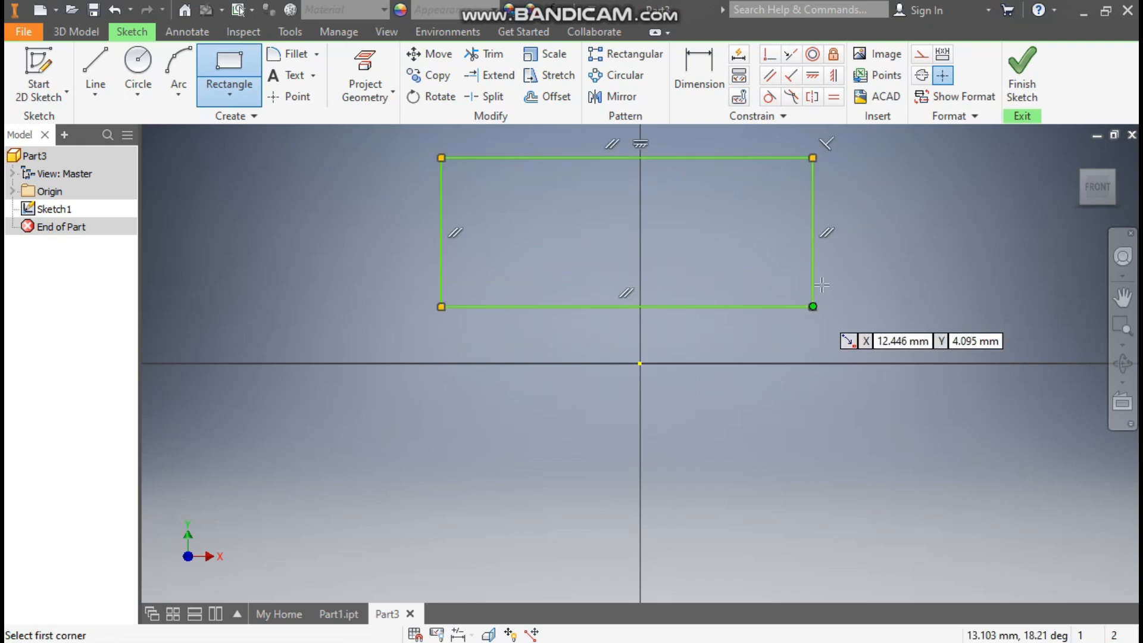
# - Align the midpoint of the rectangle's lower edge with the origin using a vertical constraint
pyautogui.click(834, 75)
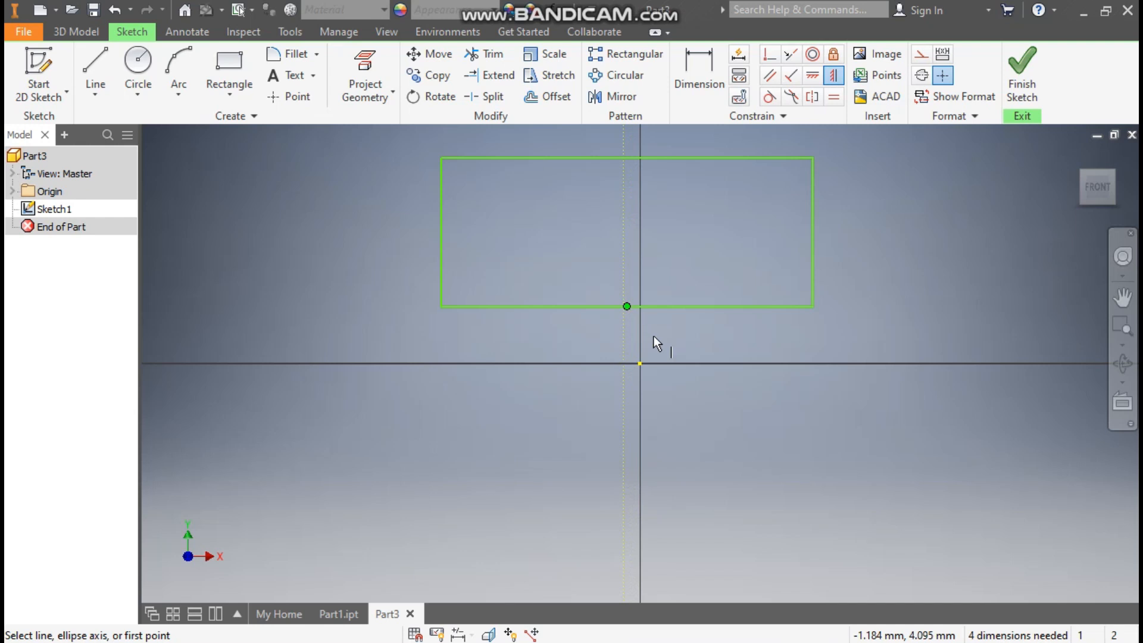
pyautogui.click(628, 307)
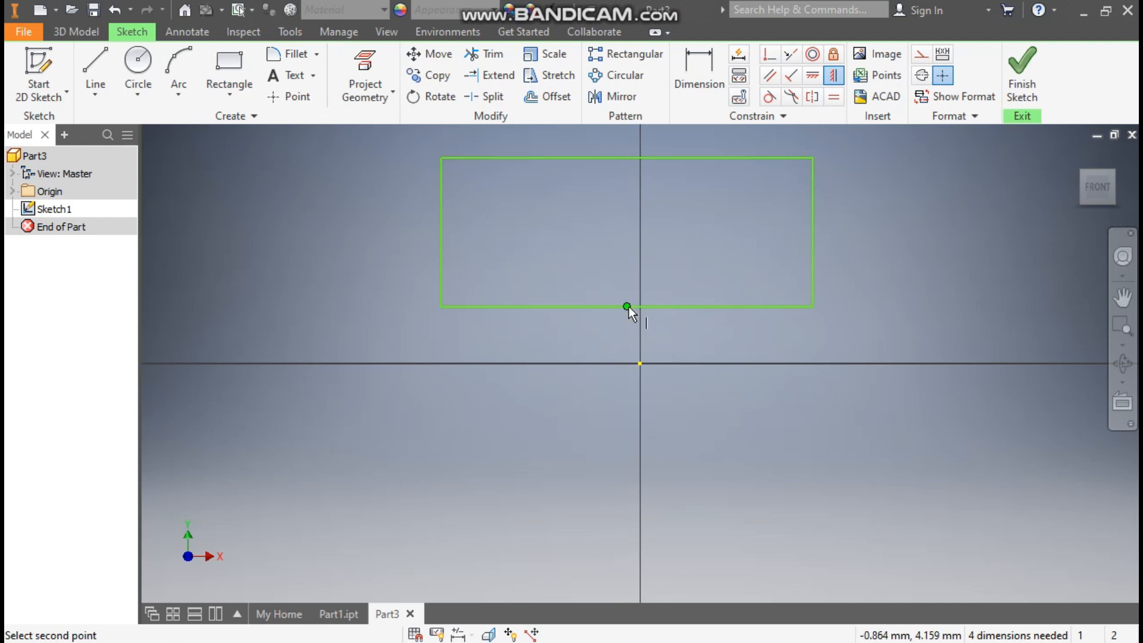
pyautogui.click(640, 364)
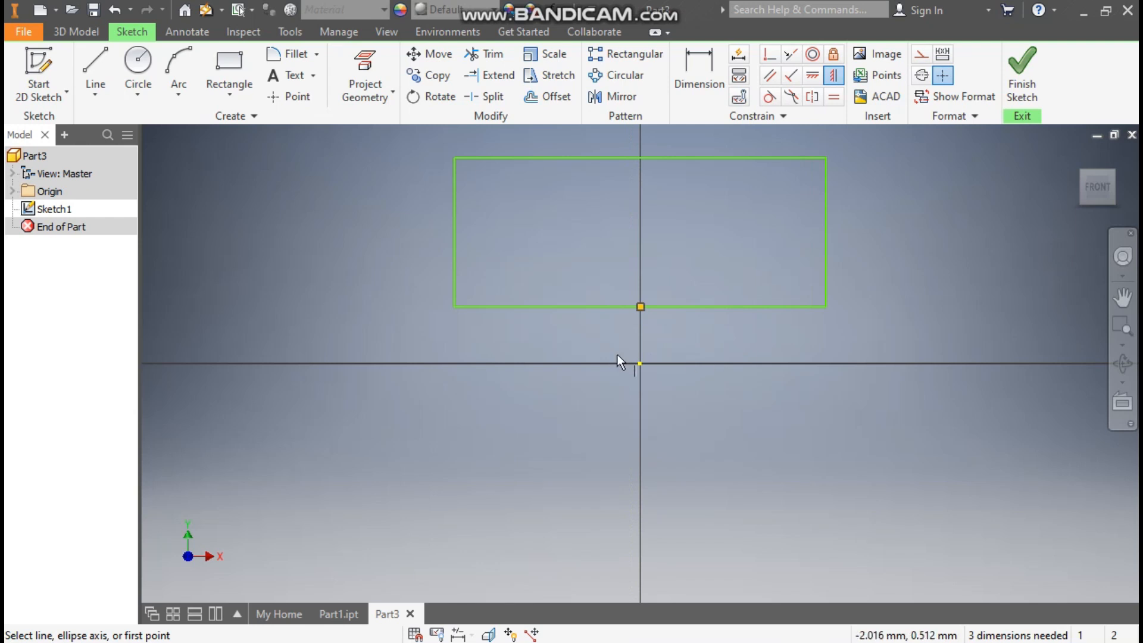
pyautogui.moveTo(680, 218); pyautogui.dragTo(679, 271, button='middle')
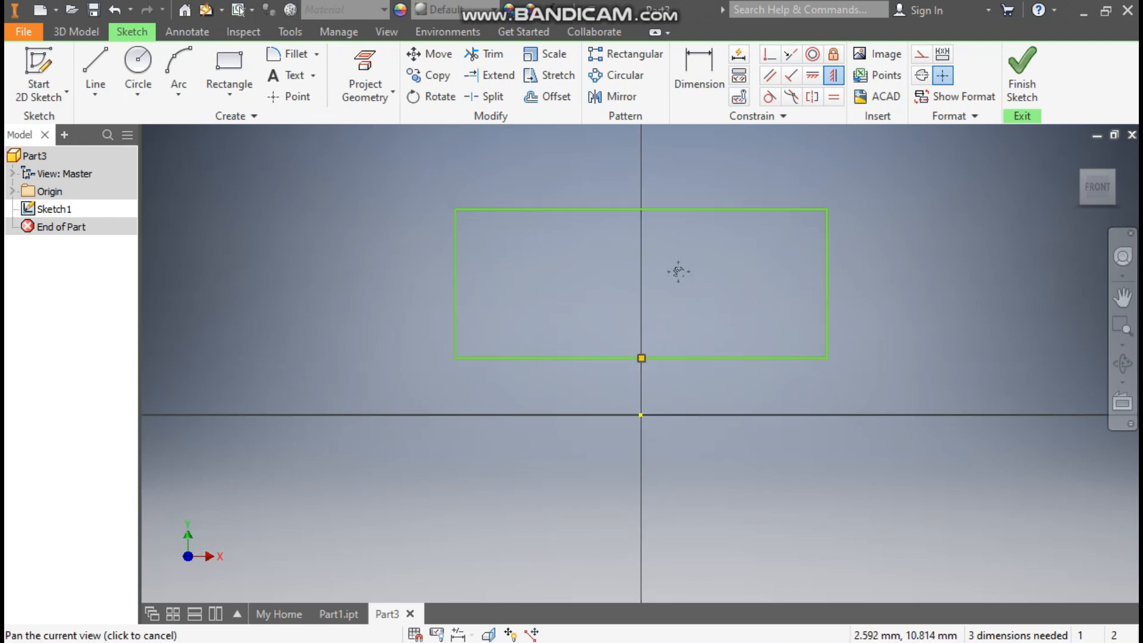
# - Dimension the rectangle's height at 56 mm on its right edge
pyautogui.click(696, 78)
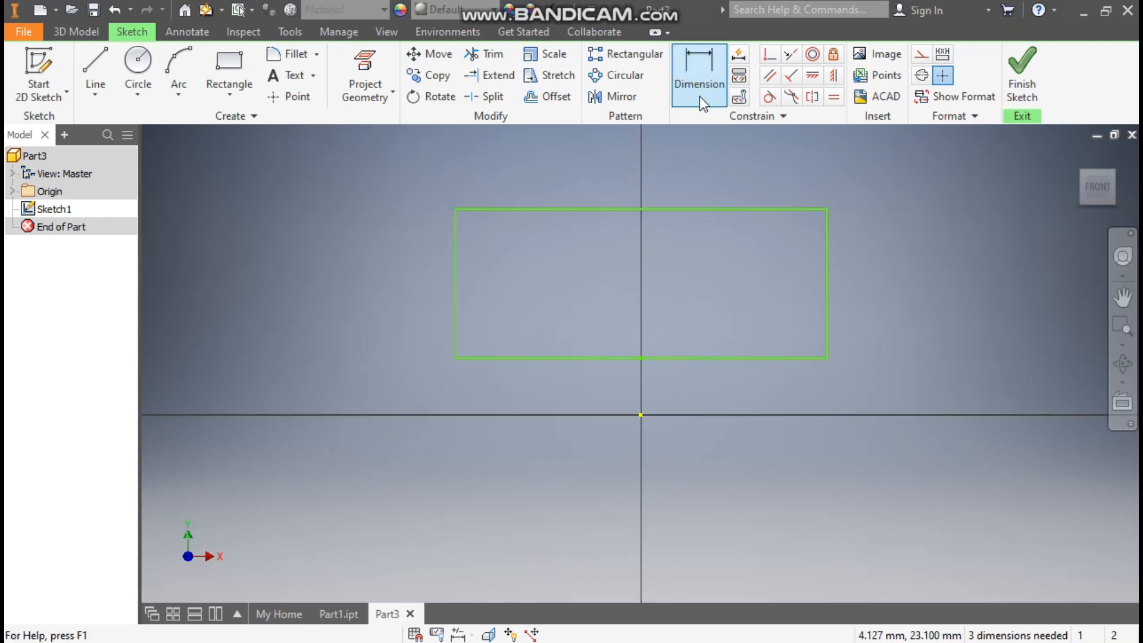
pyautogui.click(828, 280)
pyautogui.click(891, 277)
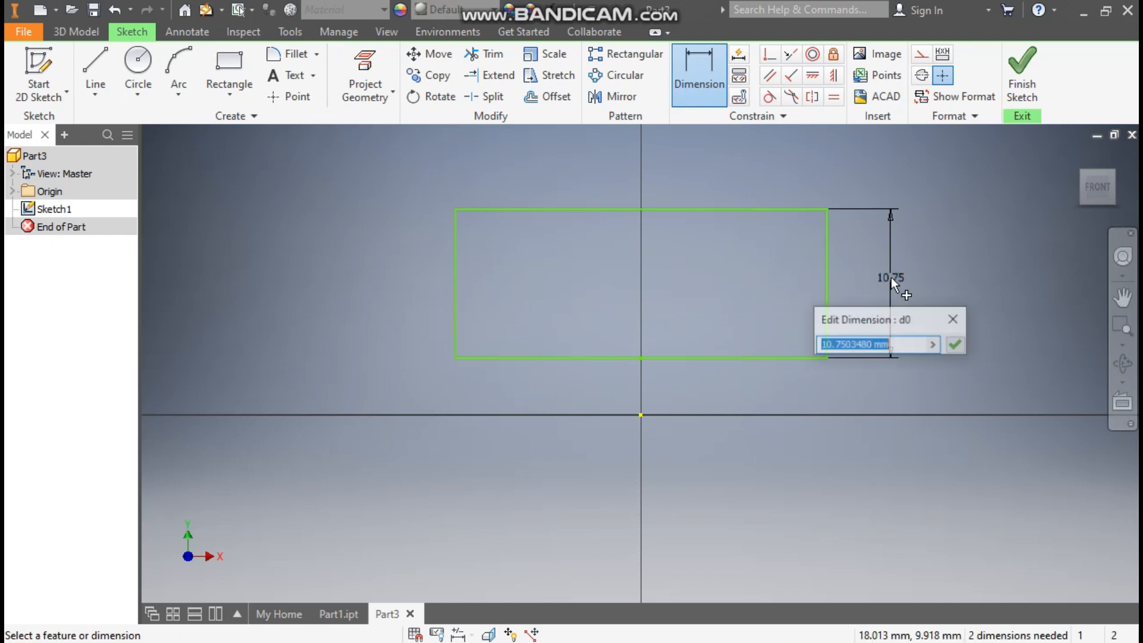
pyautogui.write('36')
pyautogui.press('Return')
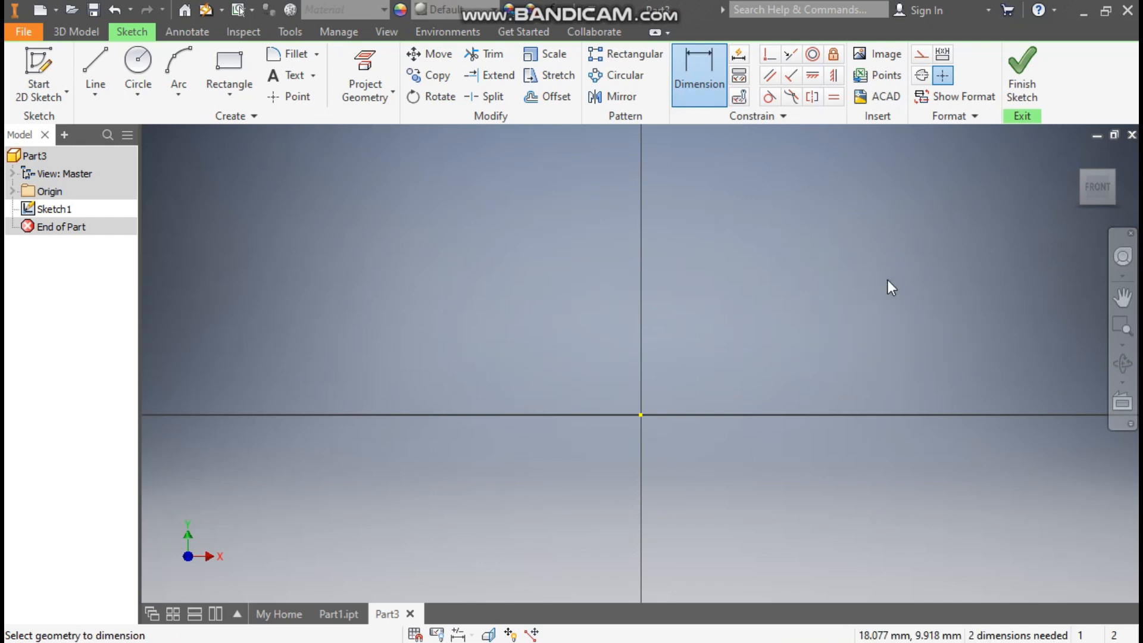
# - Dimension the rectangle's width at 140 mm along its lower edge
pyautogui.scroll(5, 864, 316)
pyautogui.moveTo(863, 318); pyautogui.dragTo(730, 457, button='middle')
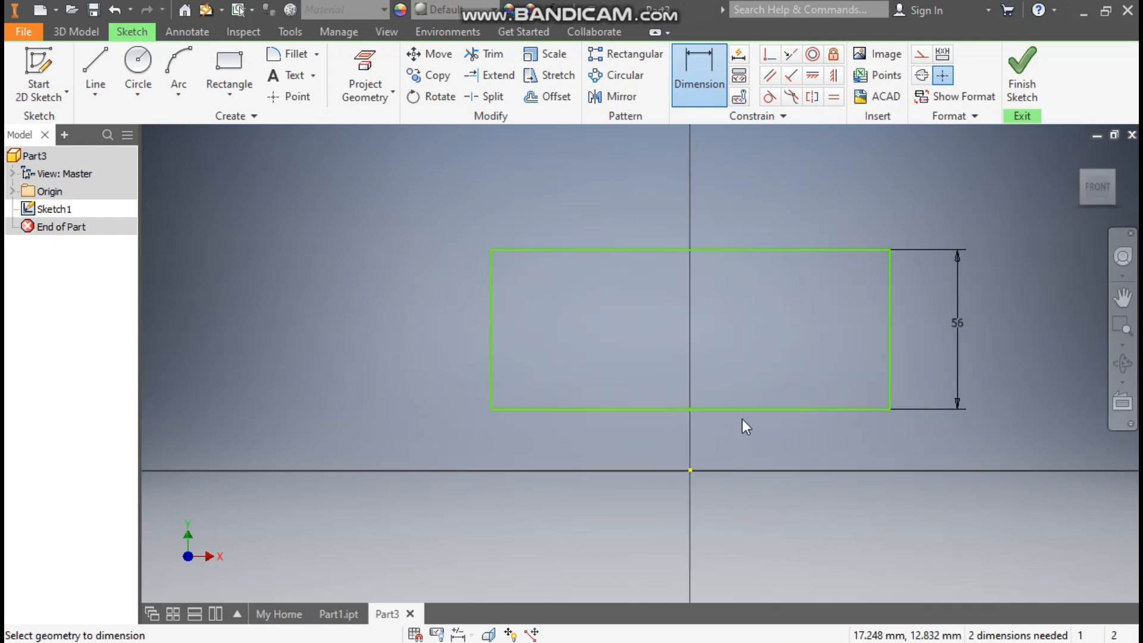
pyautogui.click(742, 413)
pyautogui.click(737, 438)
pyautogui.write('140')
pyautogui.press('Return')
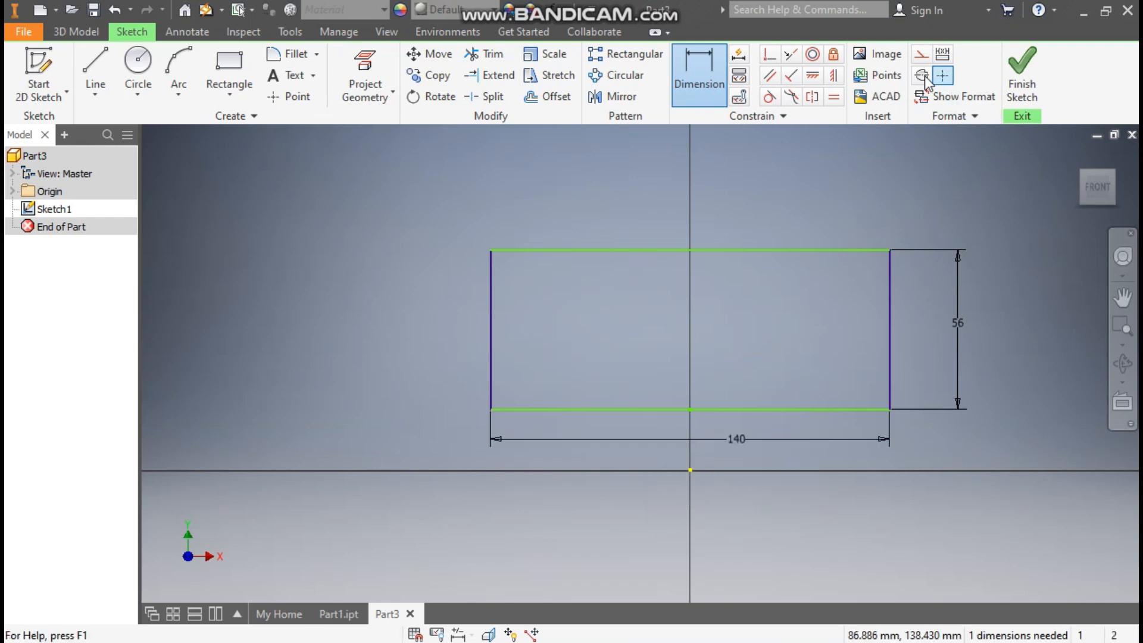
# - Make the midpoint of the rectangle's lower edge coincident with the origin
pyautogui.click(770, 56)
pyautogui.click(691, 410)
pyautogui.click(689, 470)
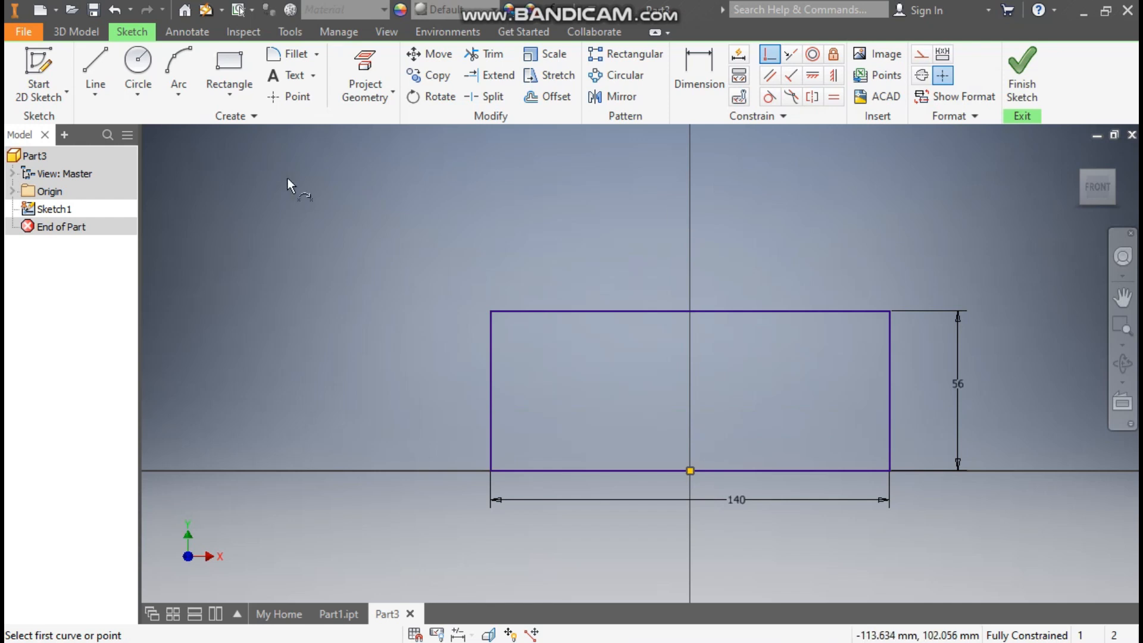
# - Draw two concentric circles of 70 mm and 40 mm diameter, centred above the rectangle near the vertical axis
pyautogui.click(138, 63)
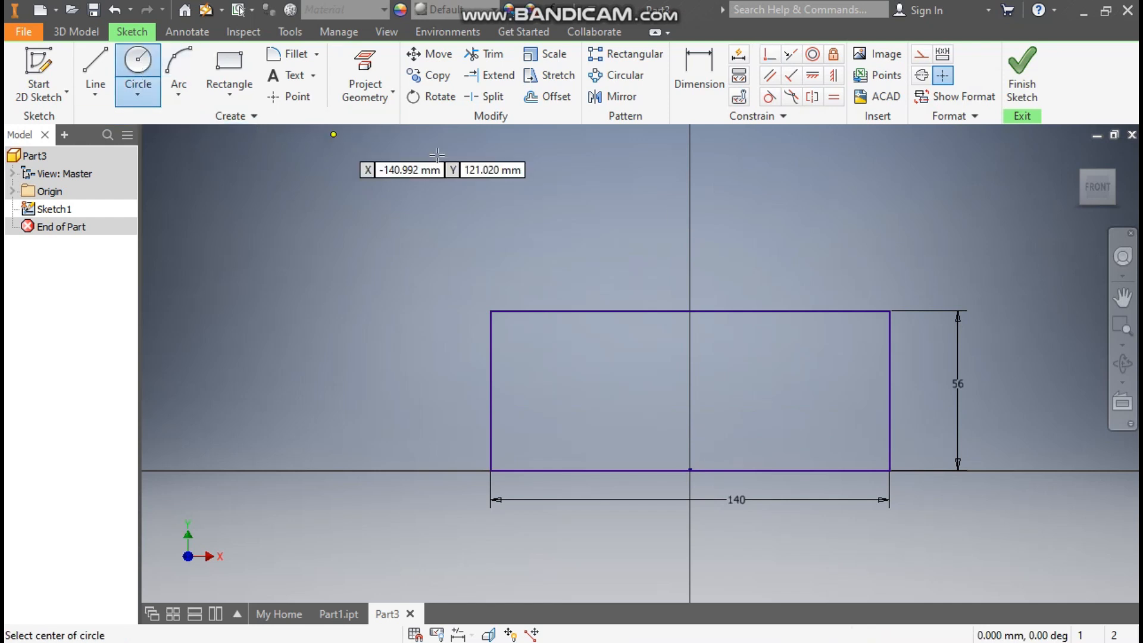
pyautogui.click(689, 236)
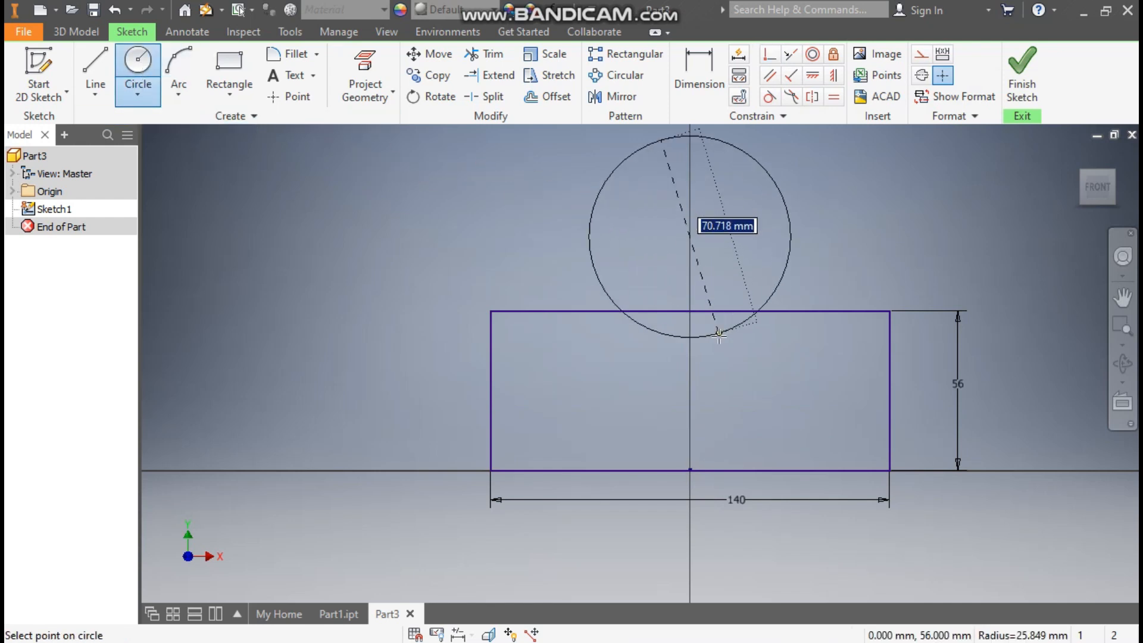
pyautogui.write('70')
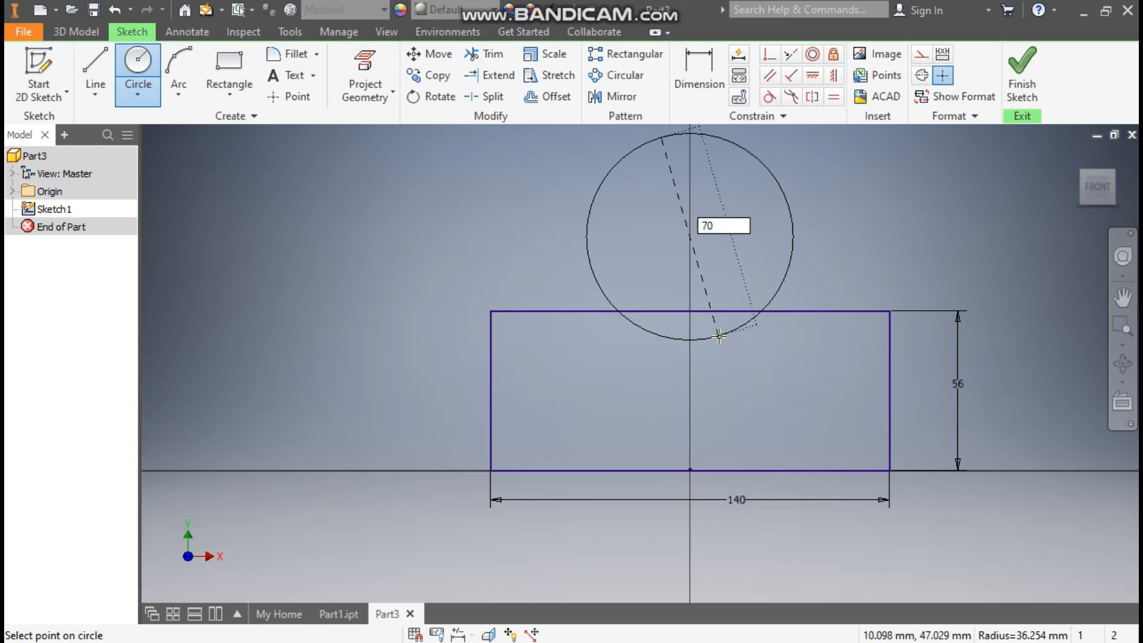
pyautogui.press('Tab')
pyautogui.press('Return')
pyautogui.click(690, 236)
pyautogui.write('4')
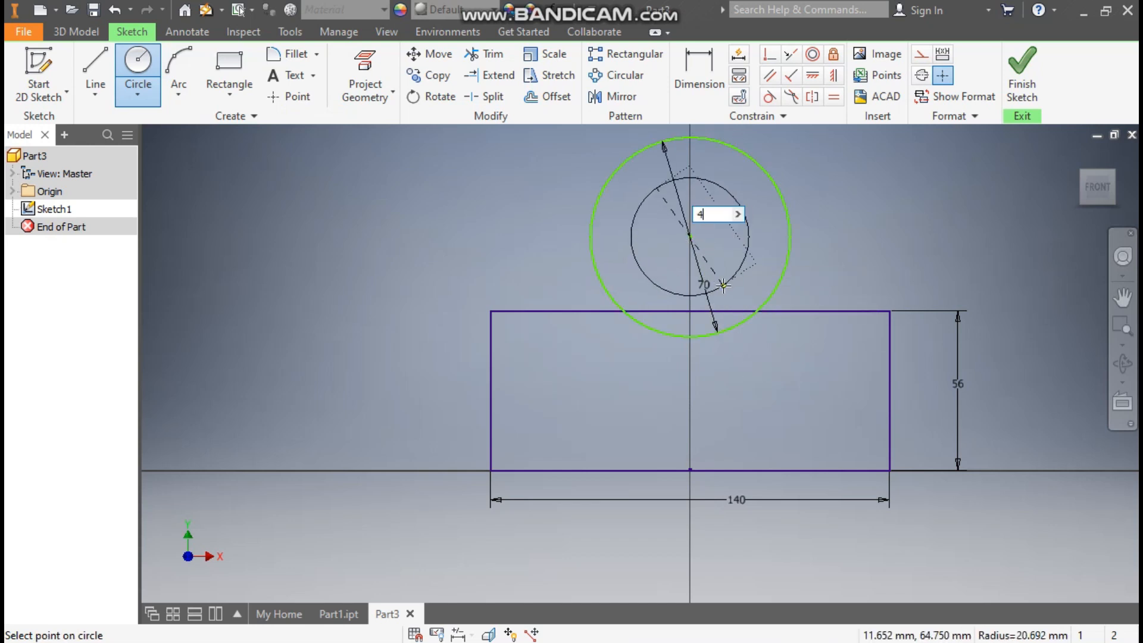
pyautogui.write('0')
pyautogui.press('Return')
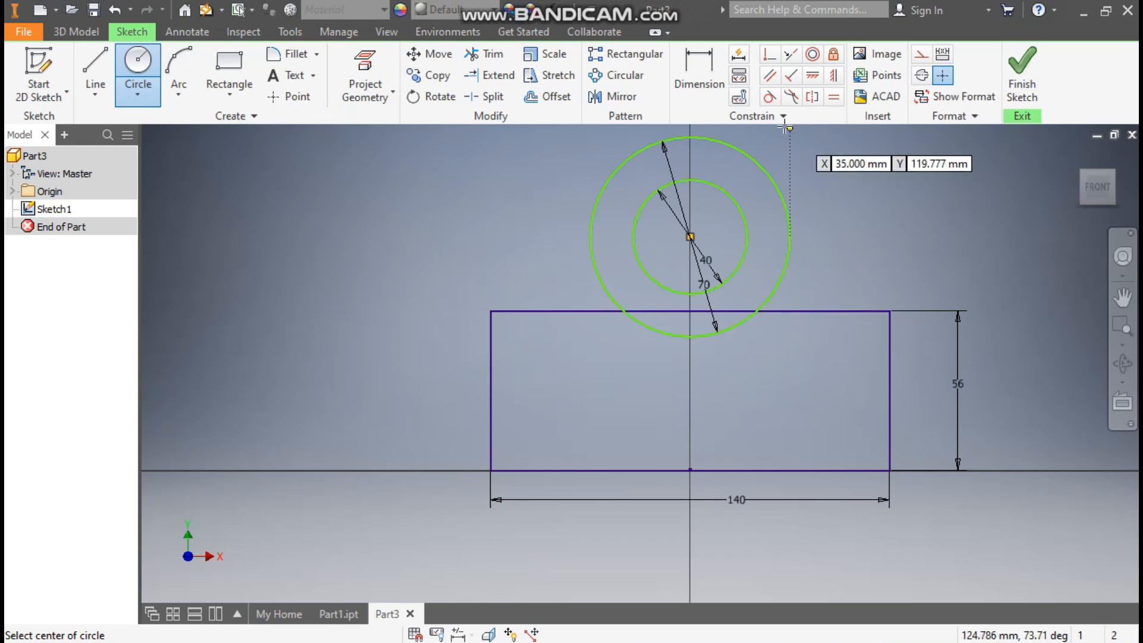
# - Dimension the circles' centre 76 mm above the rectangle's lower edge
pyautogui.click(699, 70)
pyautogui.click(717, 469)
pyautogui.click(692, 238)
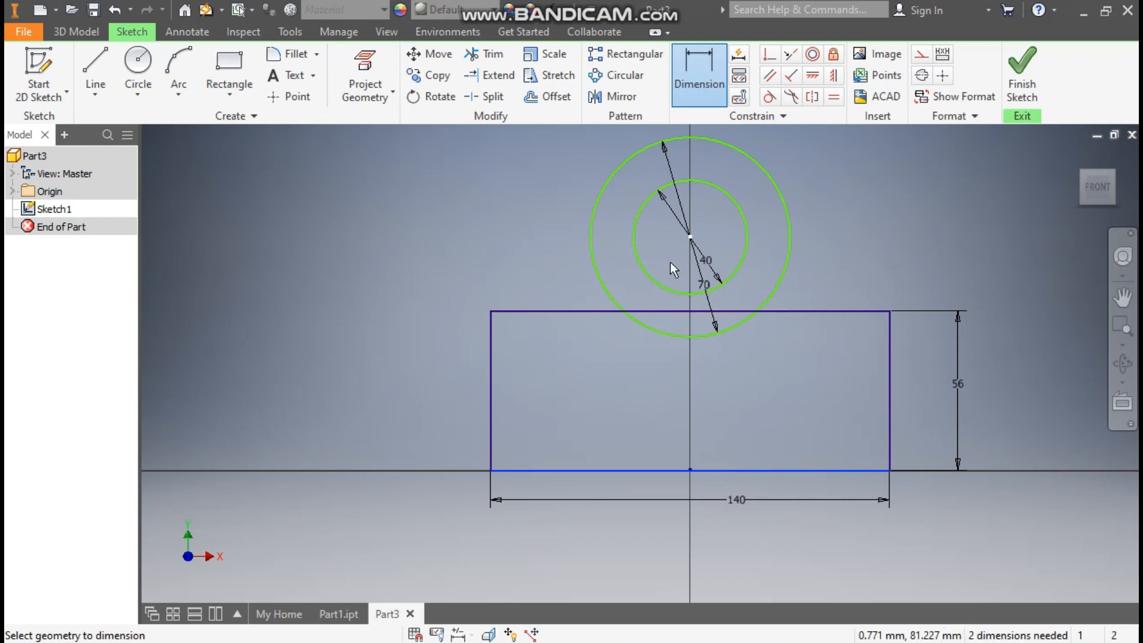
pyautogui.click(374, 329)
pyautogui.write('76')
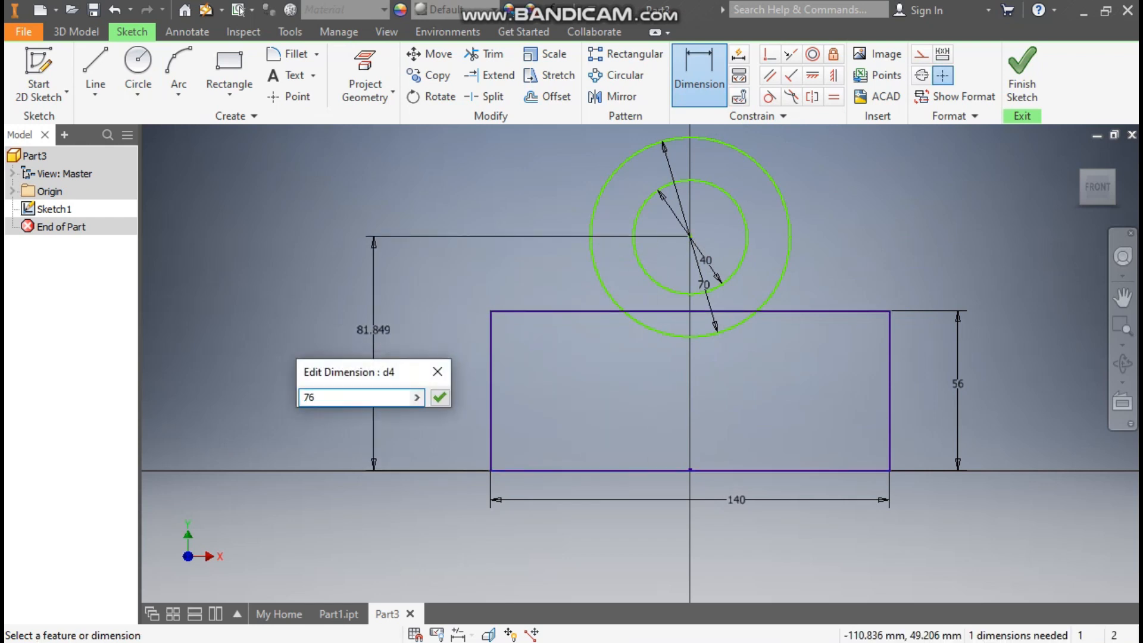
pyautogui.press('Return')
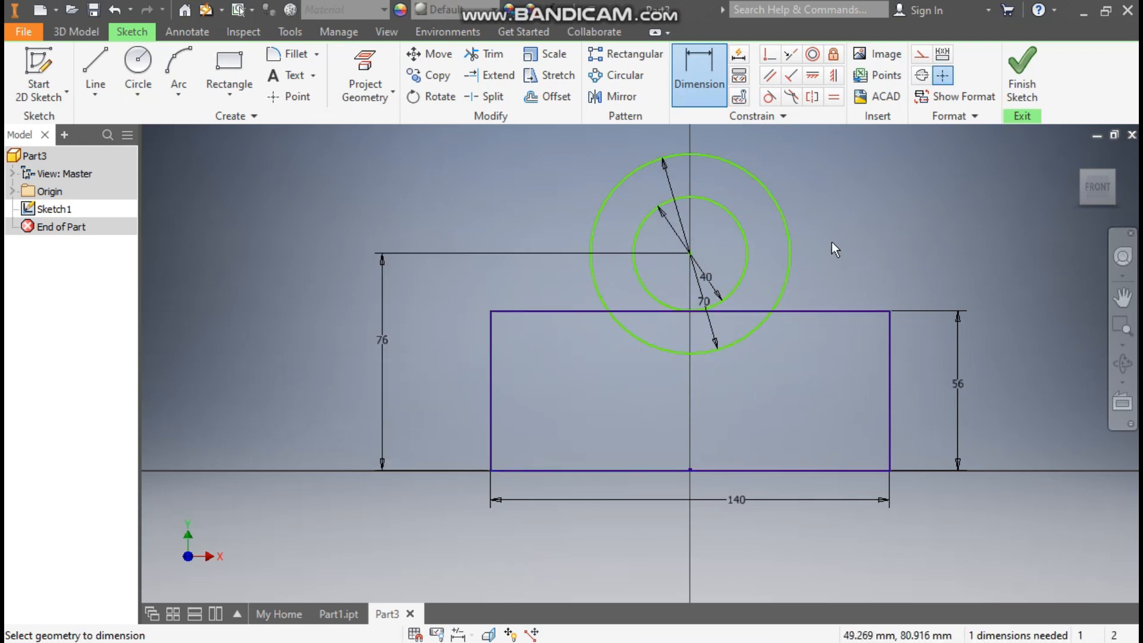
# - Apply a vertical constraint between the circles' centre and the origin
pyautogui.click(835, 79)
pyautogui.click(691, 254)
pyautogui.click(690, 470)
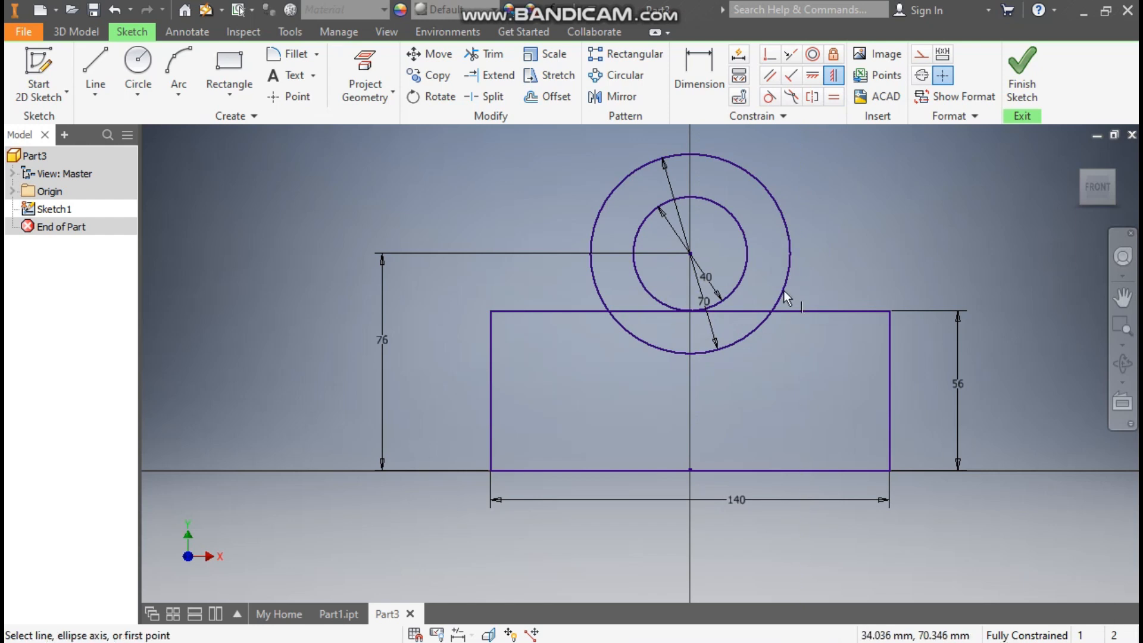
# - Trim the 70 mm circle's arc inside the rectangle and the stretch of the rectangle's upper edge inside the circle
pyautogui.click(483, 54)
pyautogui.click(630, 337)
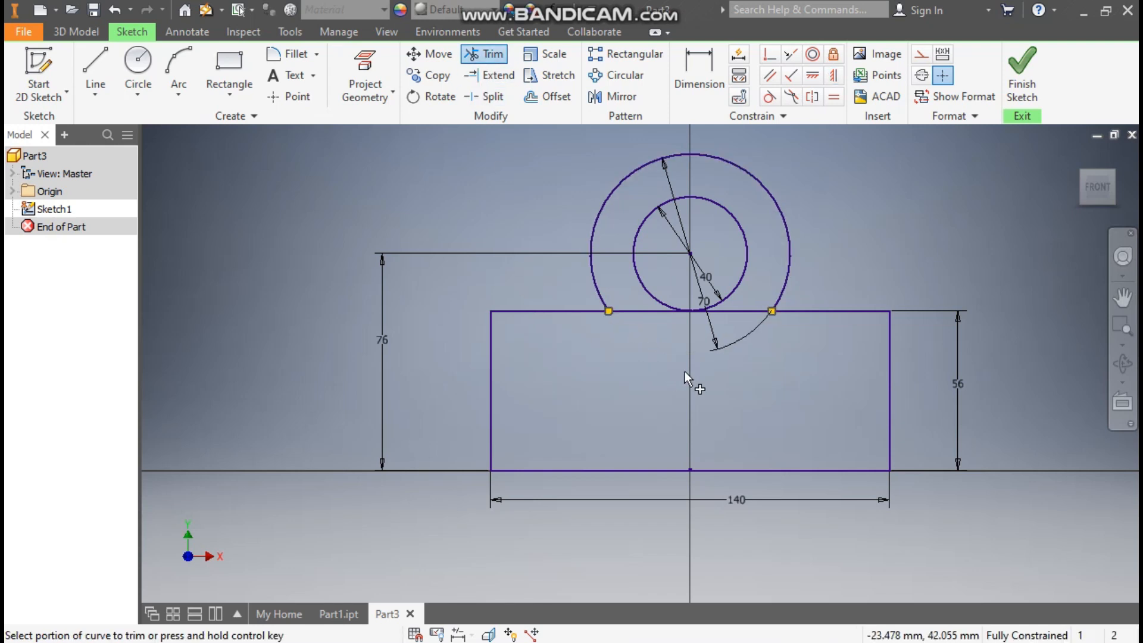
pyautogui.click(723, 311)
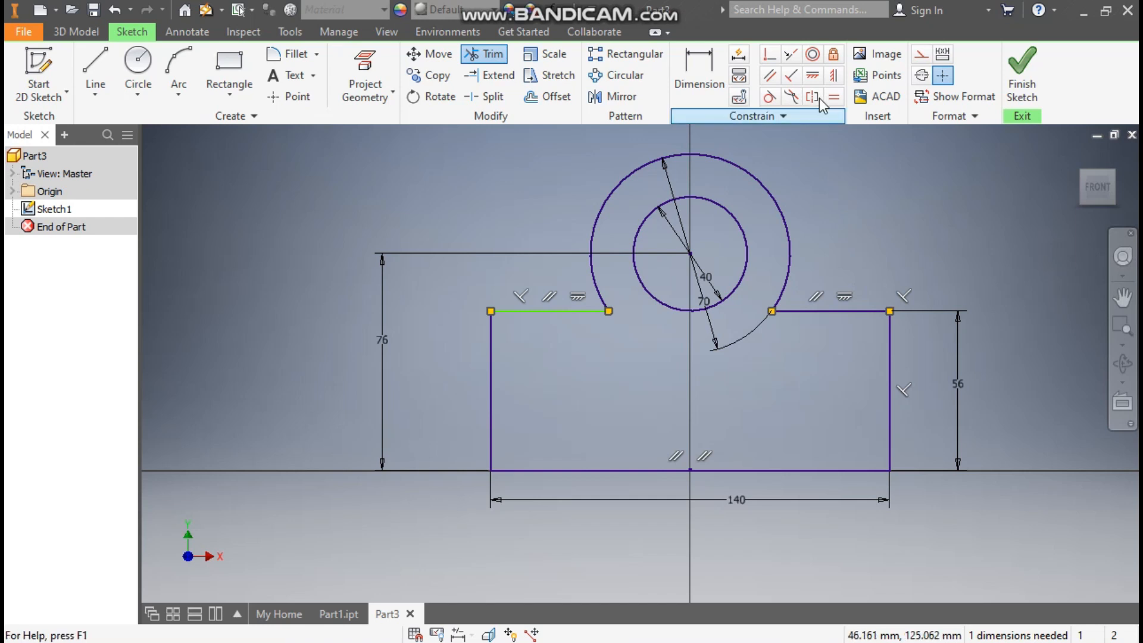
# - Constrain the two points where the outer arc meets the upper edges horizontally, and finish the sketch
pyautogui.click(813, 75)
pyautogui.click(609, 311)
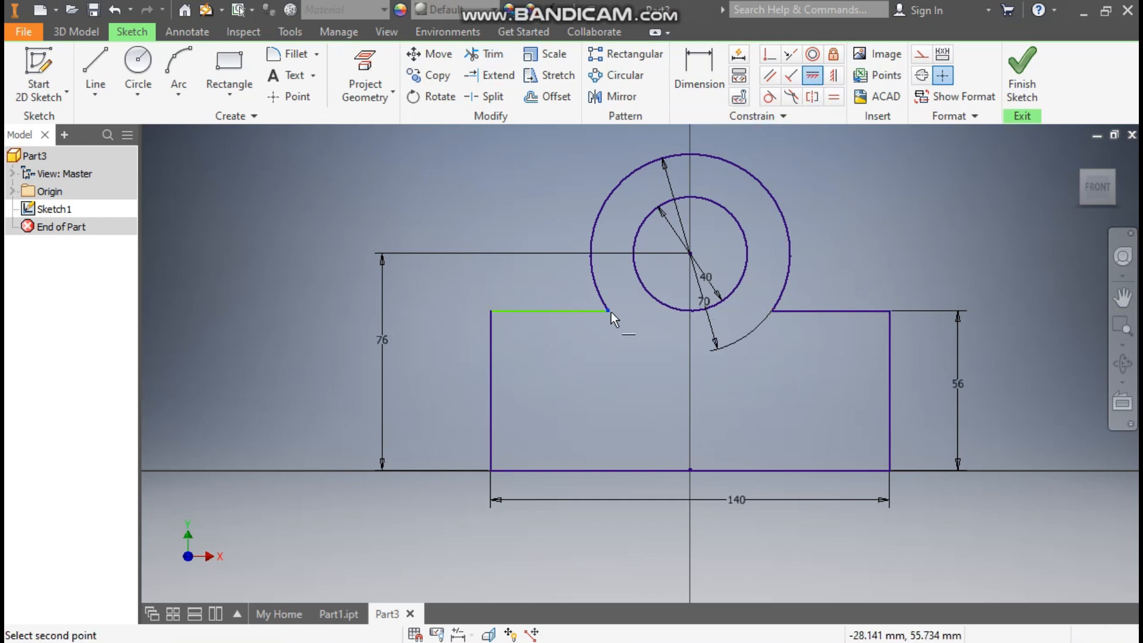
pyautogui.click(773, 311)
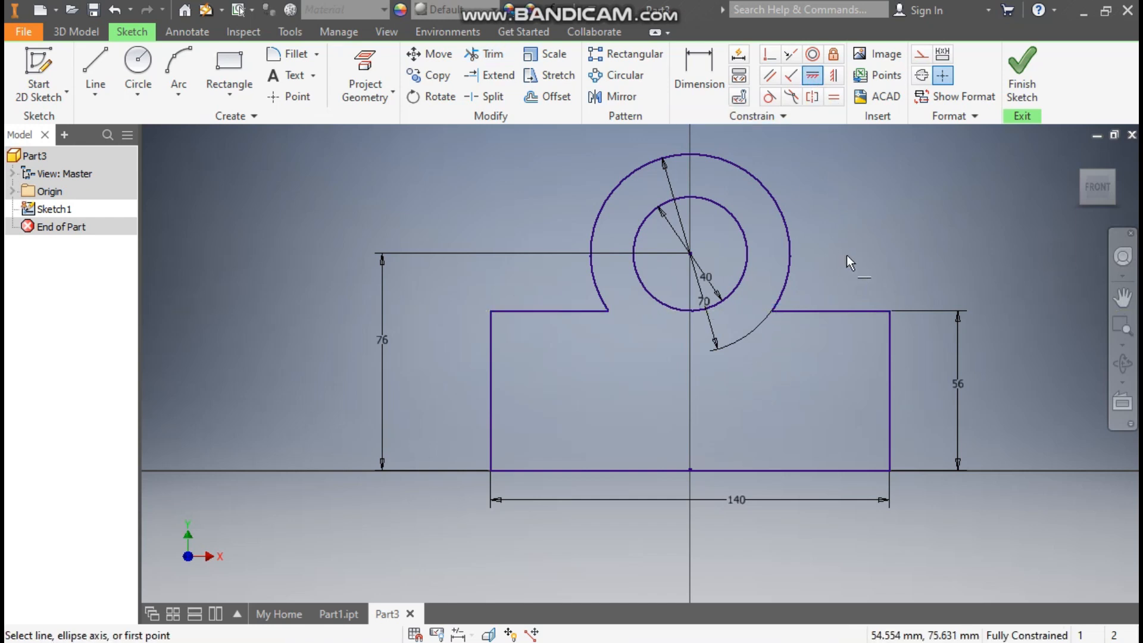
pyautogui.click(1015, 77)
# - Extrude the bracket profile 25 mm as a solid, leaving the 40 mm circle open as a hole
pyautogui.scroll(6, 717, 351)
pyautogui.scroll(-2, 706, 400)
pyautogui.moveTo(718, 358); pyautogui.dragTo(689, 457, button='middle')
pyautogui.click(98, 84)
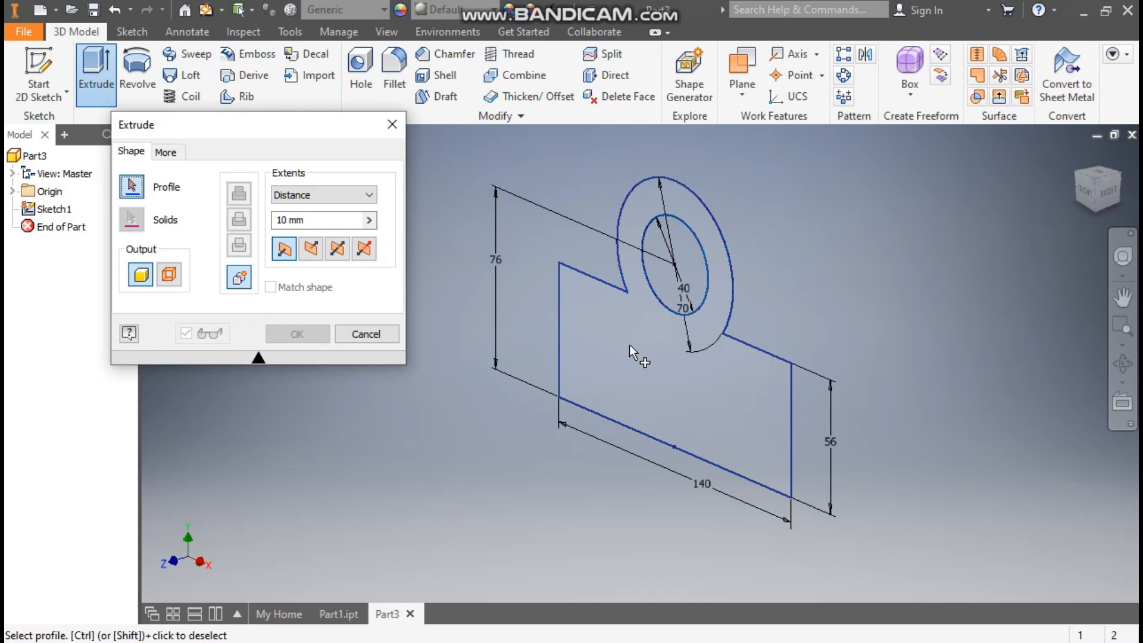
pyautogui.click(631, 351)
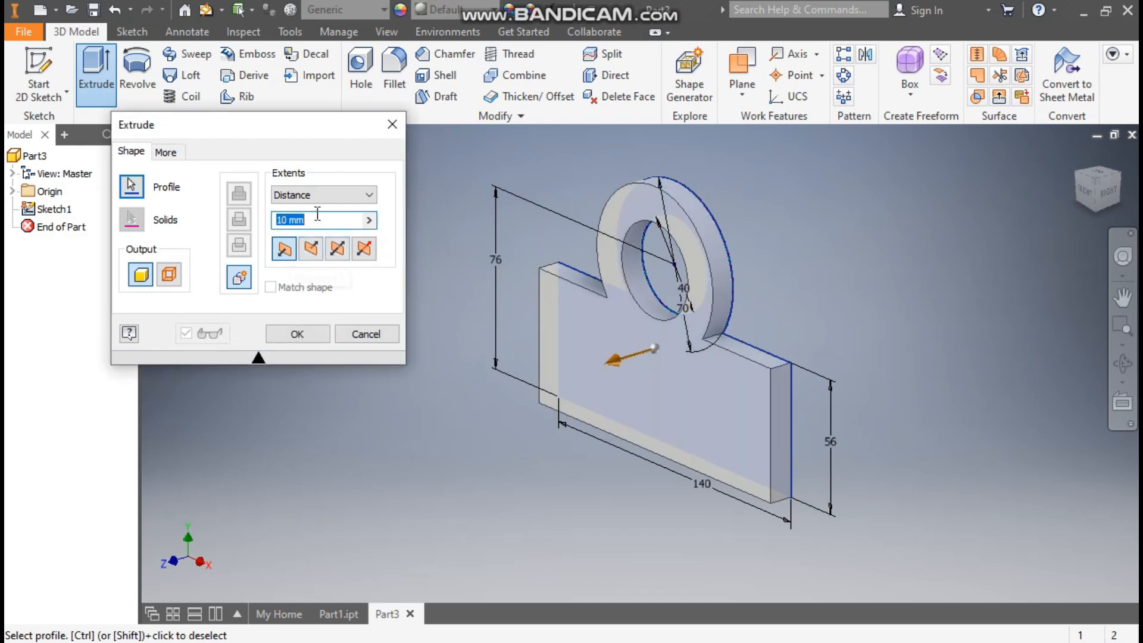
pyautogui.write('25')
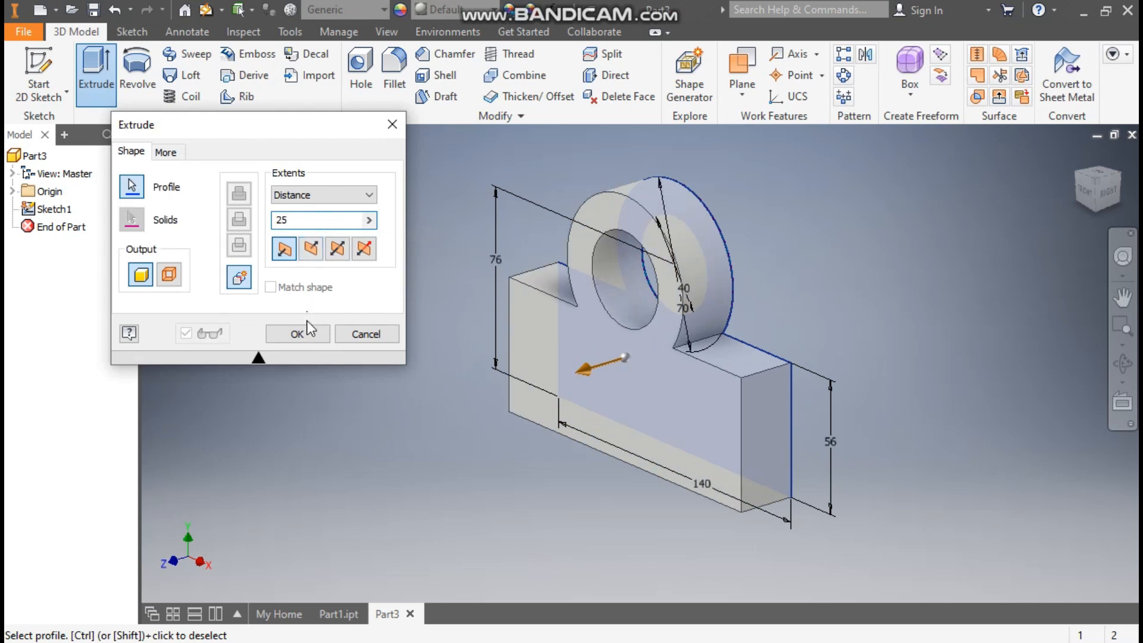
pyautogui.click(306, 337)
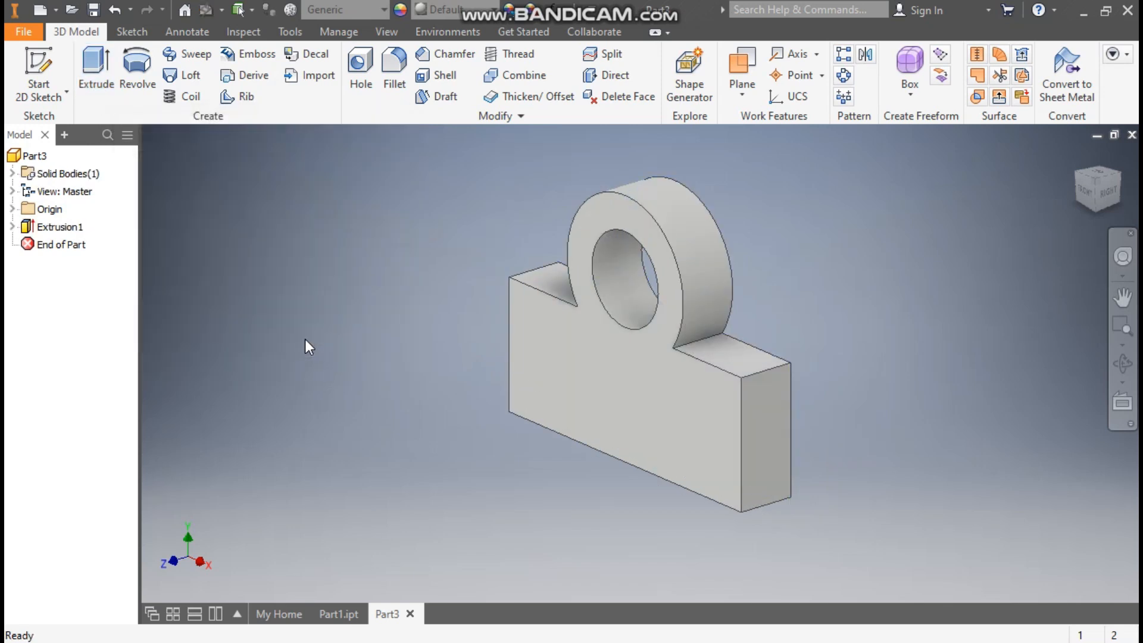
# - Fillet both junction edges between the ring and the base's upper faces with a 15 mm radius
pyautogui.click(388, 83)
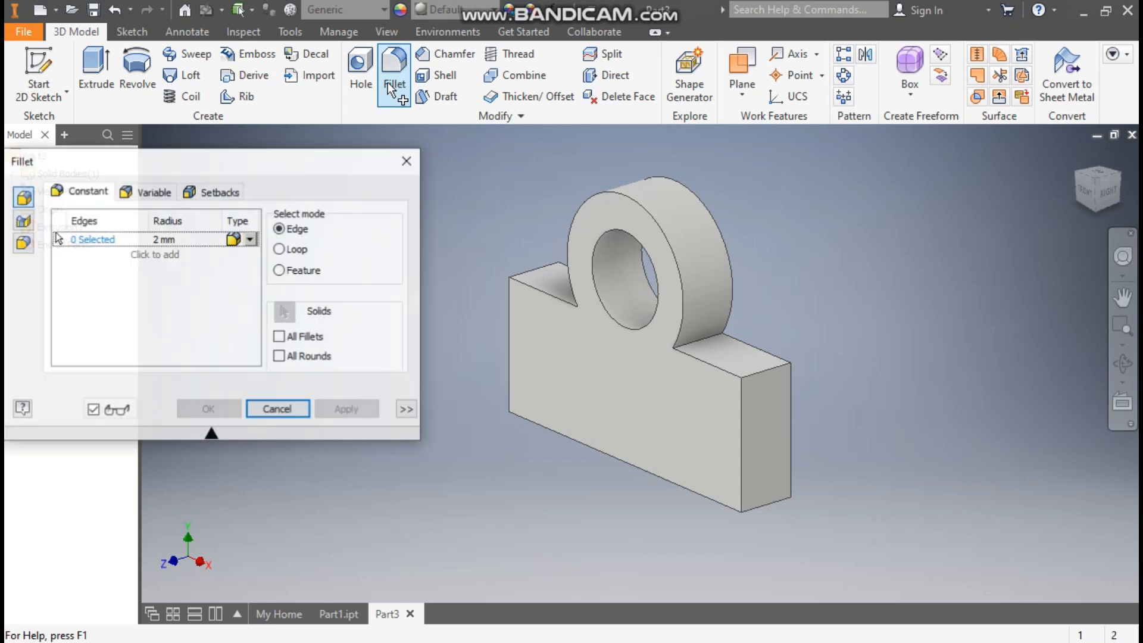
pyautogui.click(168, 238)
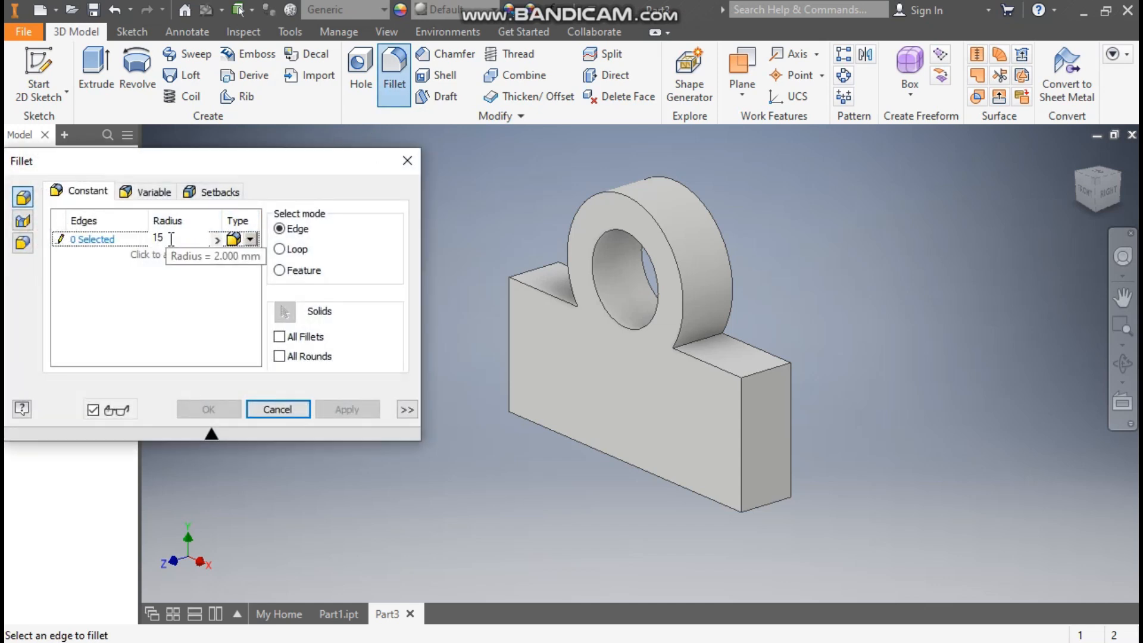
pyautogui.click(703, 339)
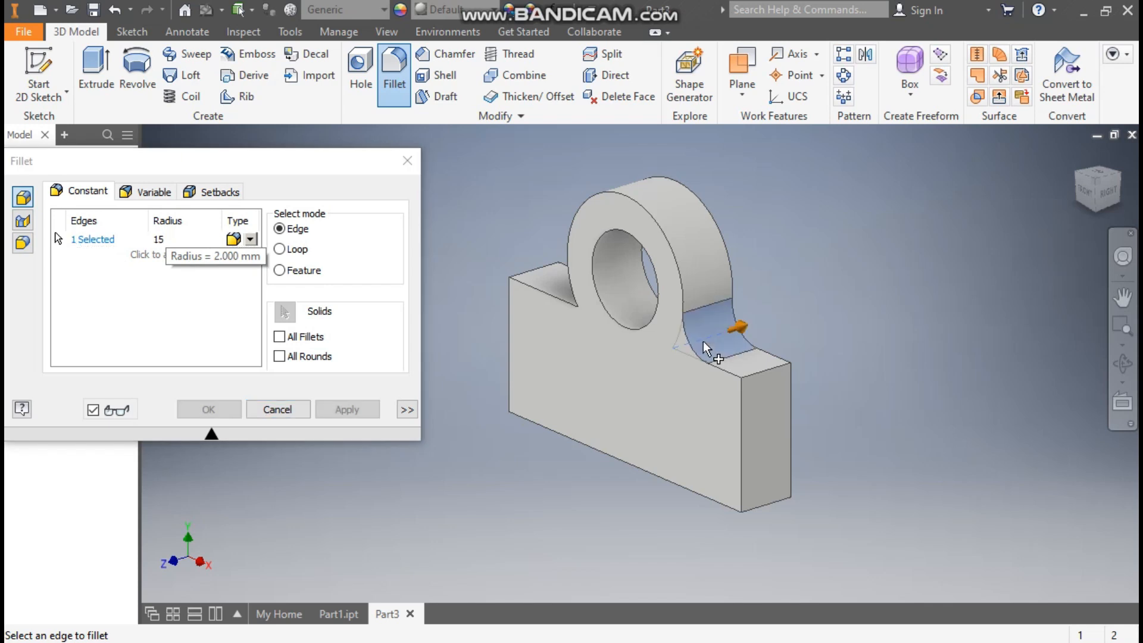
pyautogui.click(1077, 178)
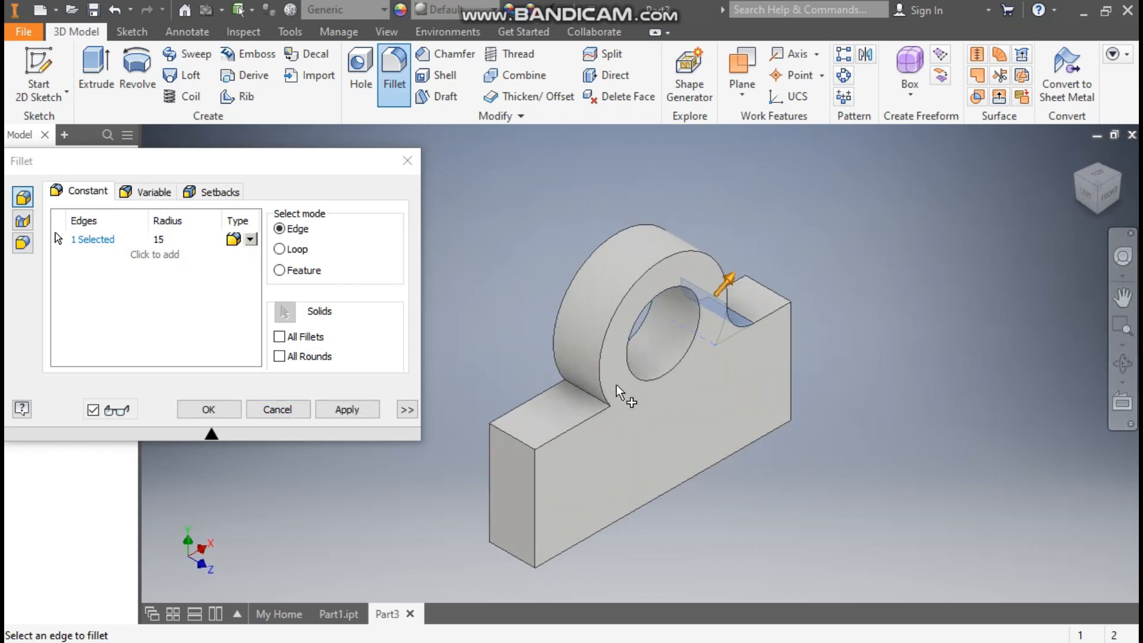
pyautogui.click(592, 392)
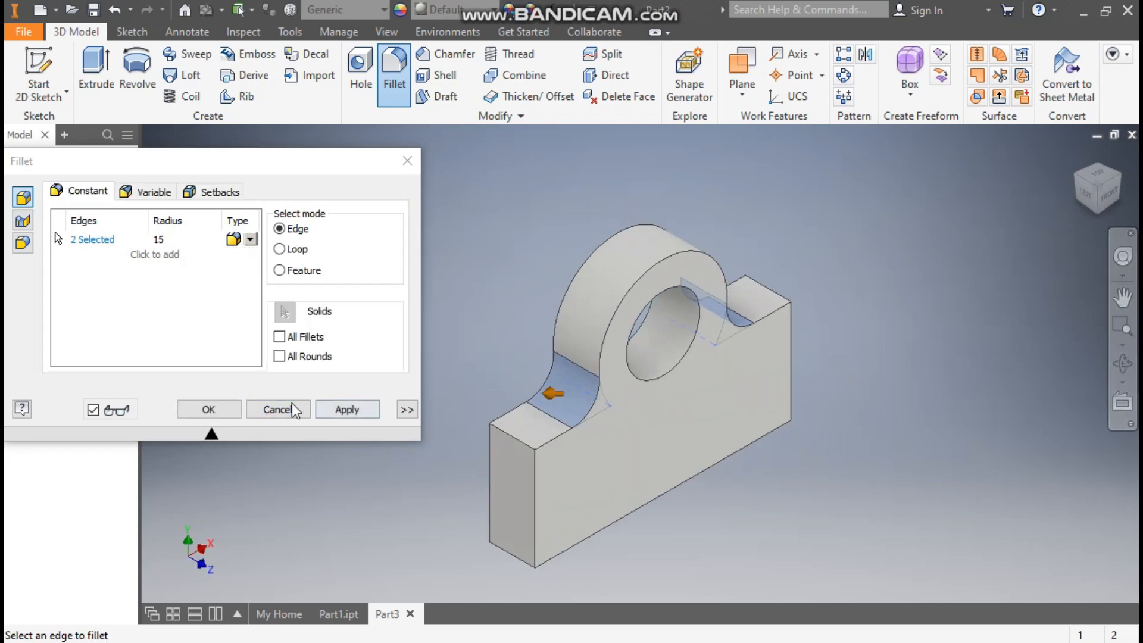
pyautogui.click(217, 410)
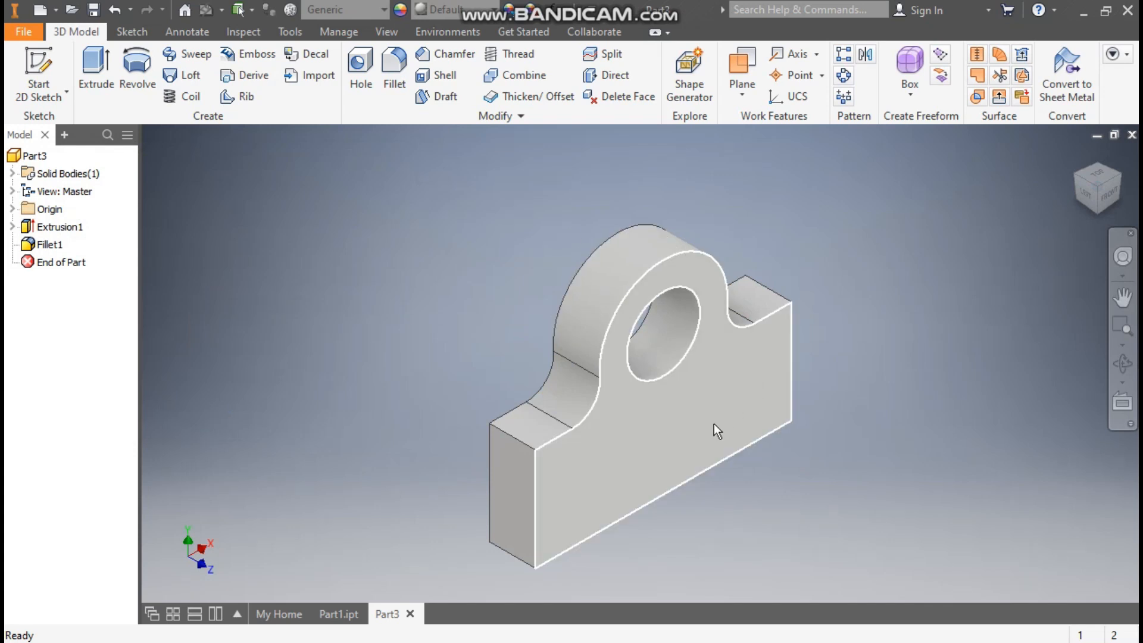
# - Start a sketch on the bracket's front face and draw two 10 mm circles, one near each end of the base
pyautogui.click(667, 426)
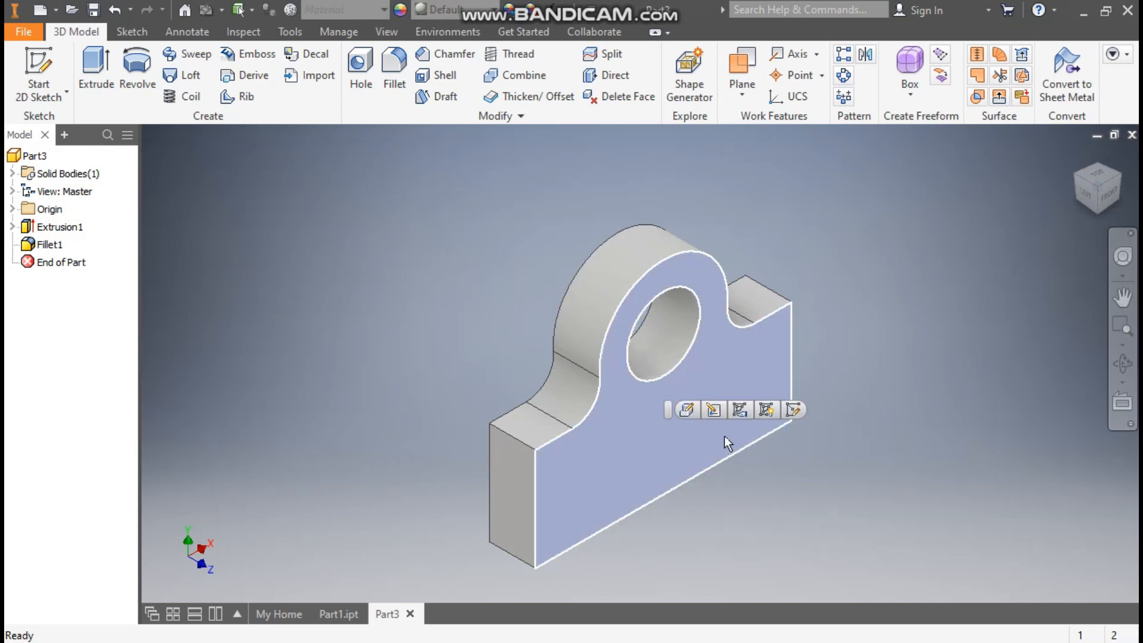
pyautogui.click(795, 410)
pyautogui.click(141, 66)
pyautogui.moveTo(739, 304); pyautogui.dragTo(728, 352, button='middle')
pyautogui.click(509, 334)
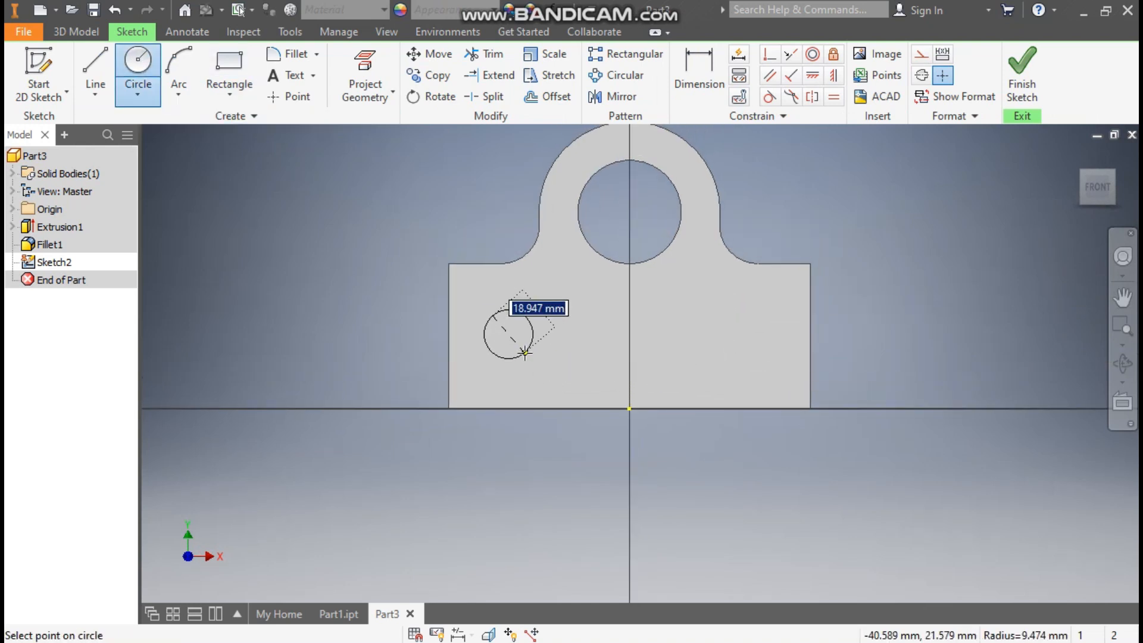
pyautogui.write('10')
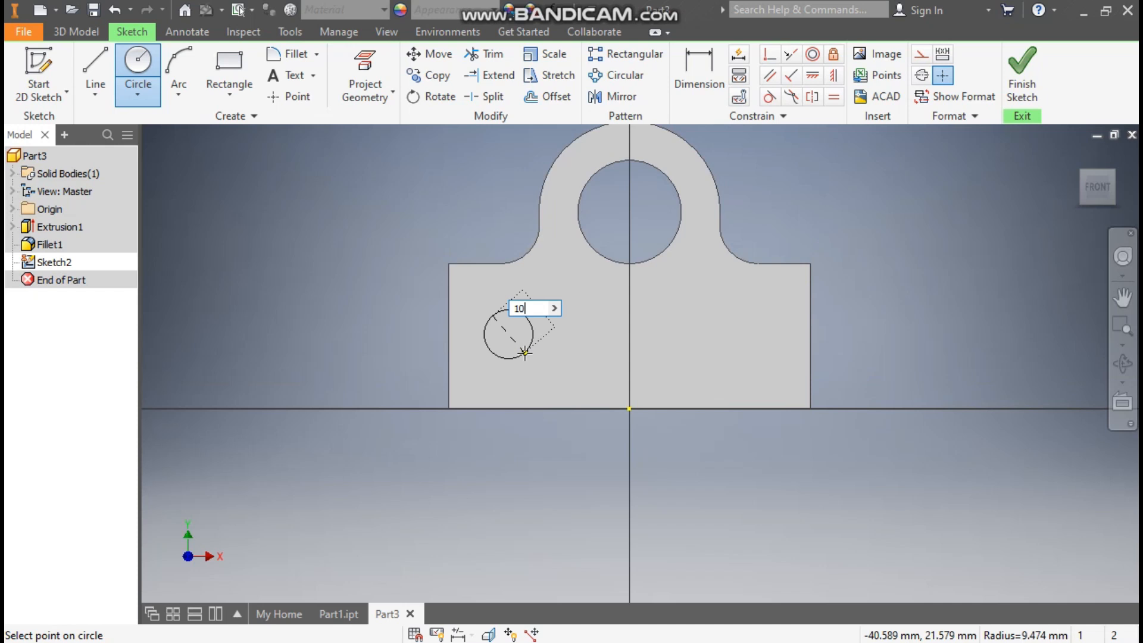
pyautogui.press('Return')
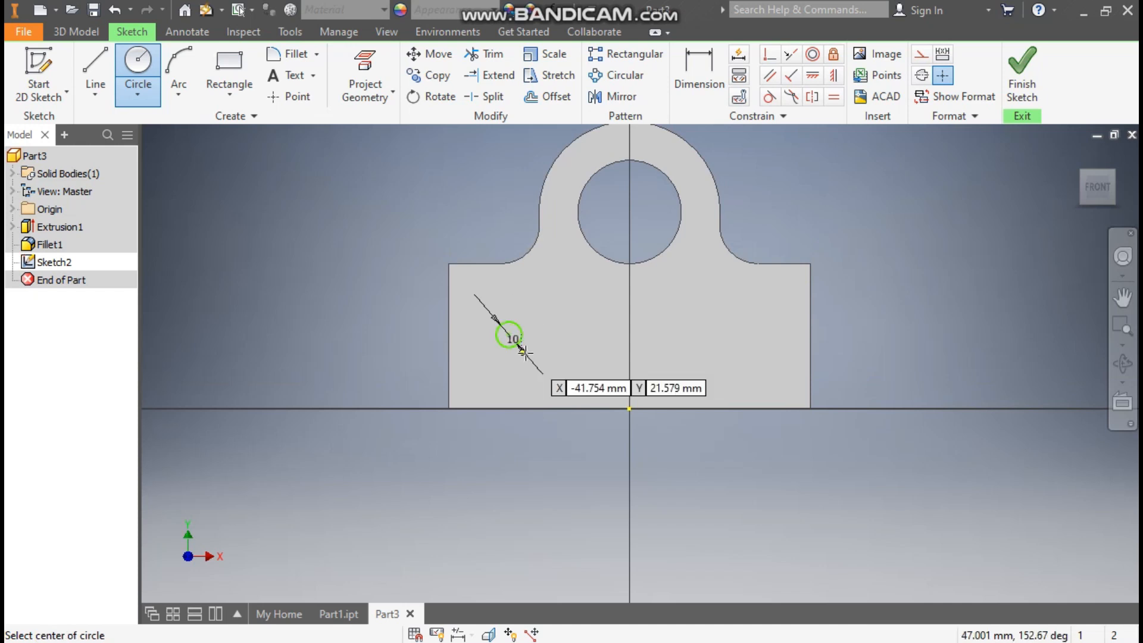
pyautogui.click(761, 334)
pyautogui.write('10')
pyautogui.press('Return')
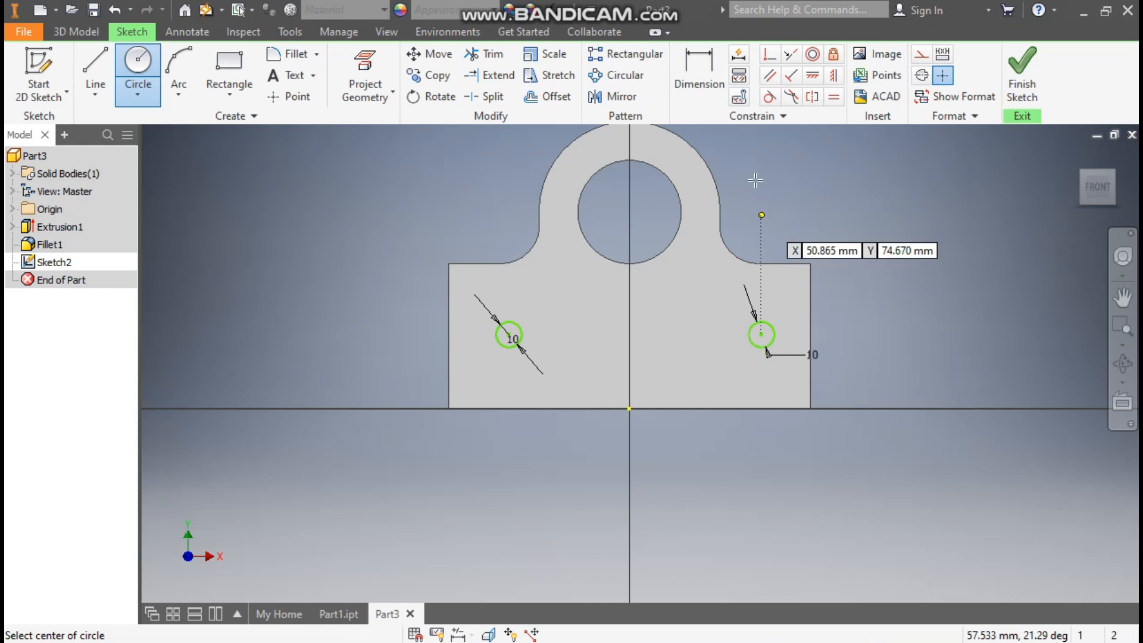
# - Dimension the right circle's centre 28 mm above the base's bottom edge
pyautogui.click(699, 76)
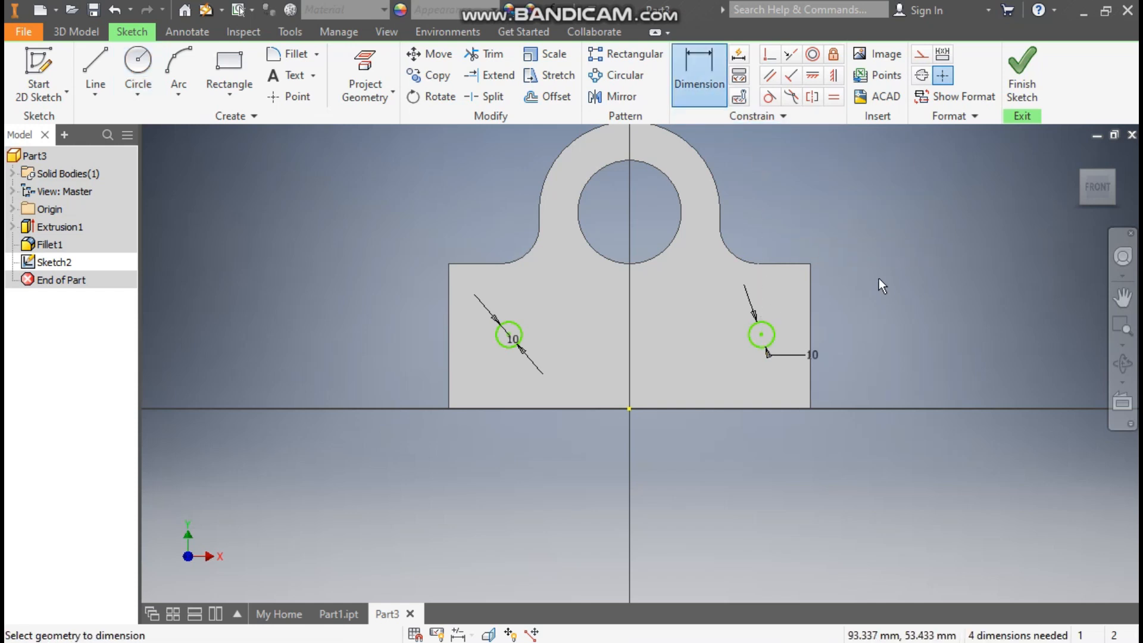
pyautogui.click(752, 408)
pyautogui.click(761, 334)
pyautogui.click(873, 377)
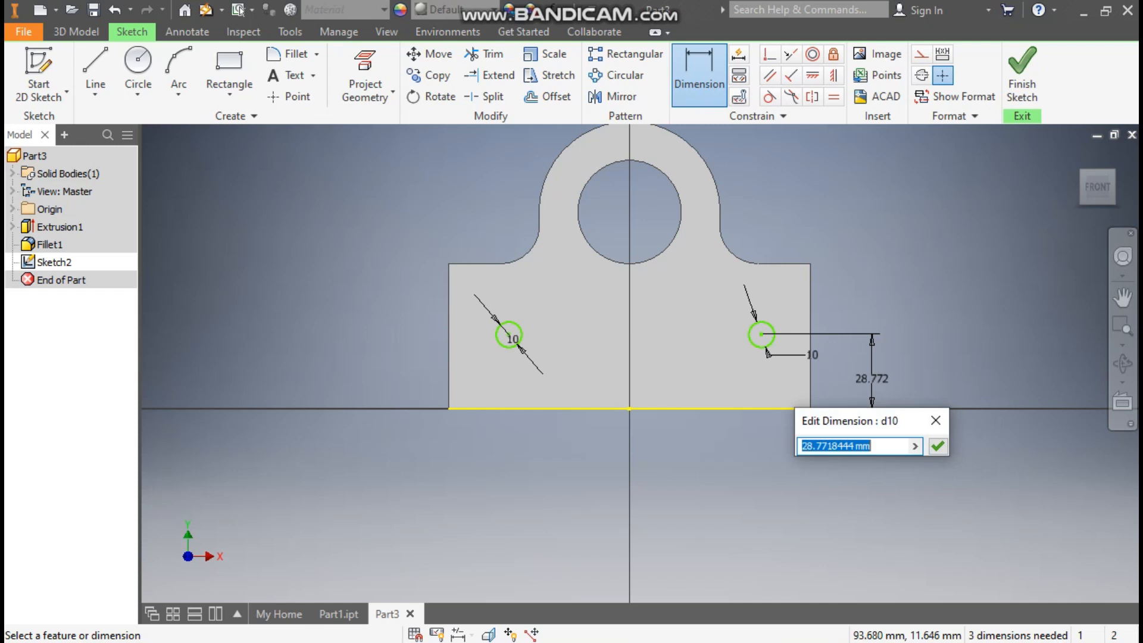
pyautogui.write('28')
pyautogui.press('Return')
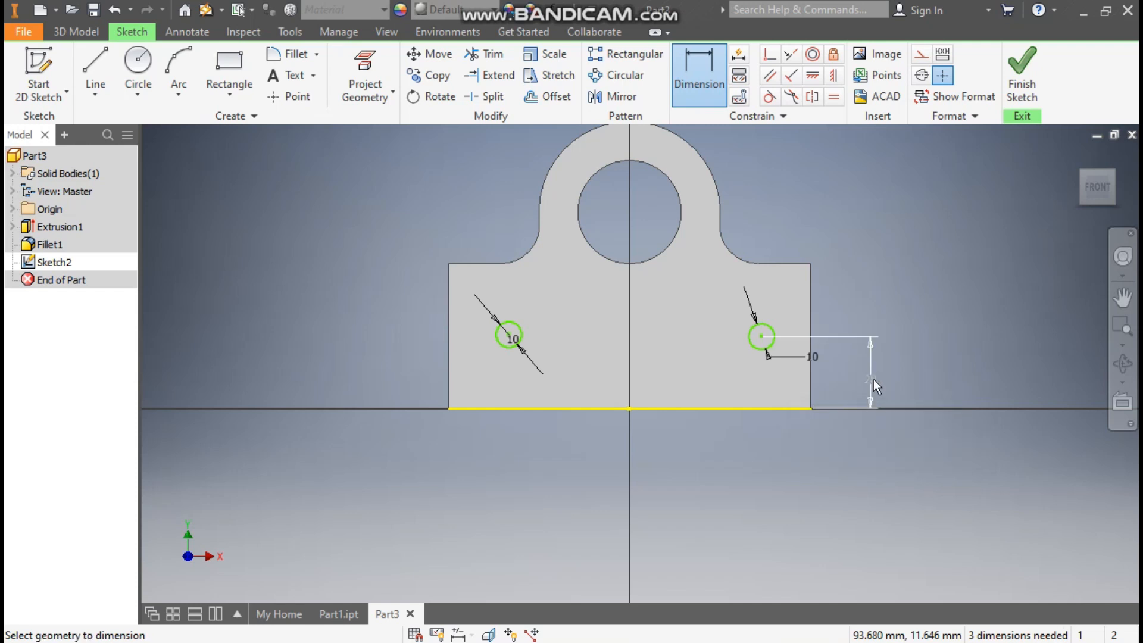
# - Set the horizontal distance between the centres of the two 10 mm circles to 108 mm
pyautogui.click(508, 340)
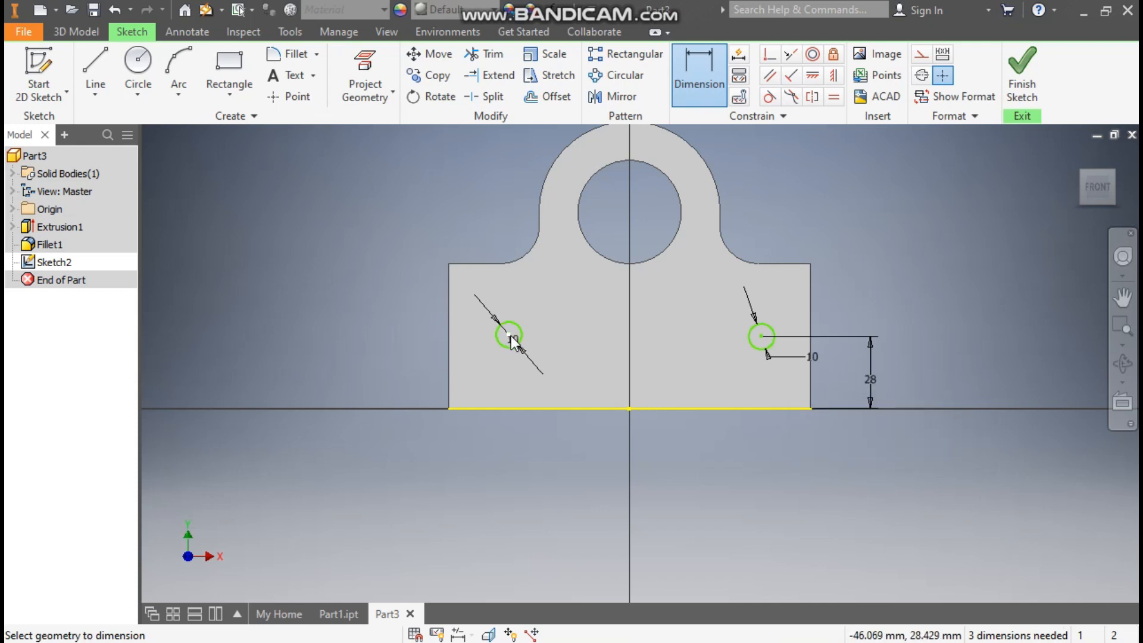
pyautogui.click(760, 337)
pyautogui.click(678, 466)
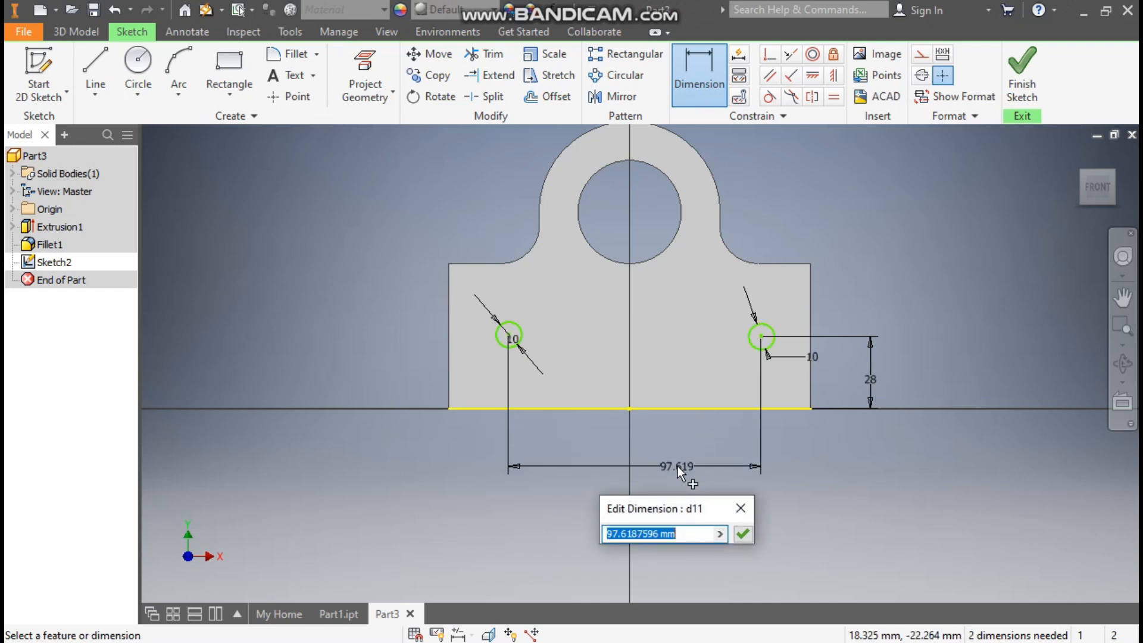
pyautogui.write('108')
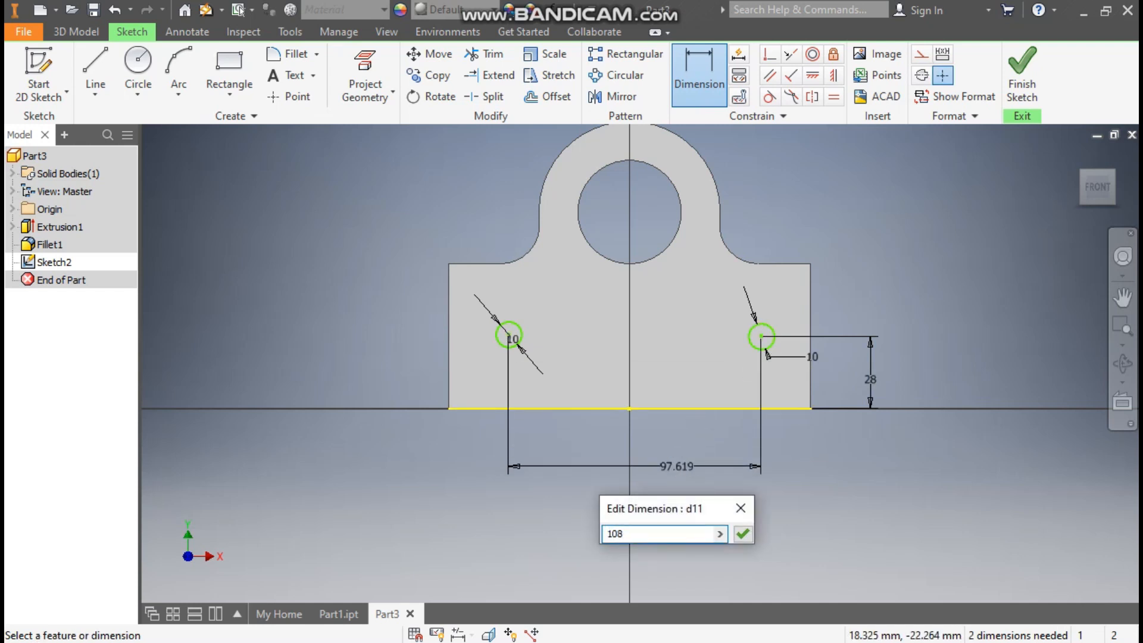
pyautogui.press('Return')
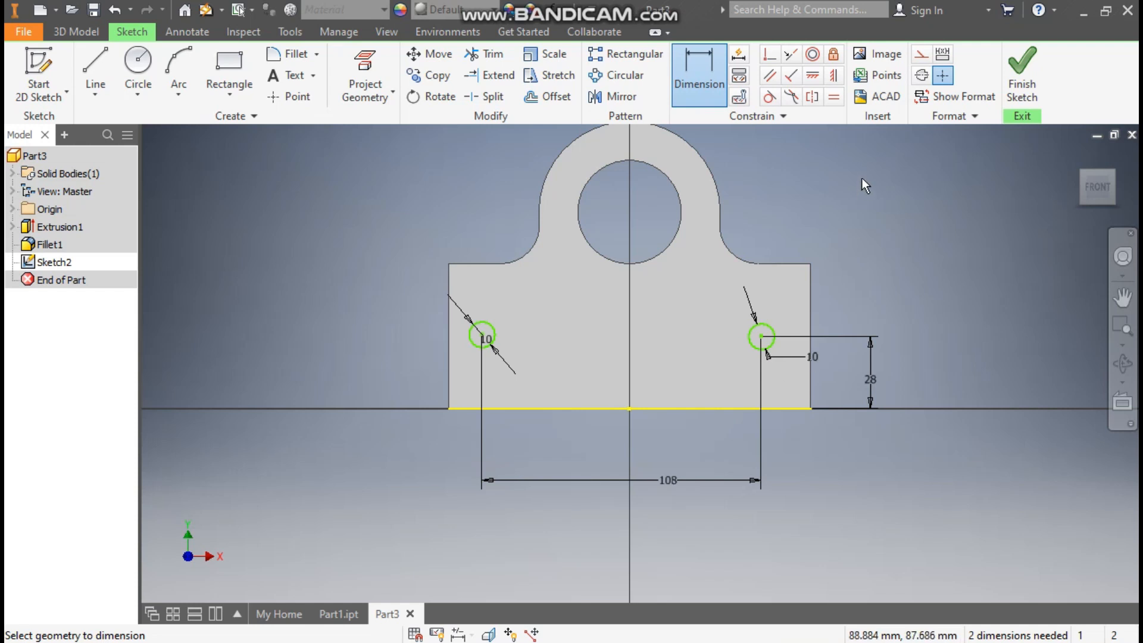
# - Apply a horizontal constraint between the centres of the two 10 mm circles
pyautogui.click(813, 76)
pyautogui.click(762, 337)
pyautogui.click(483, 337)
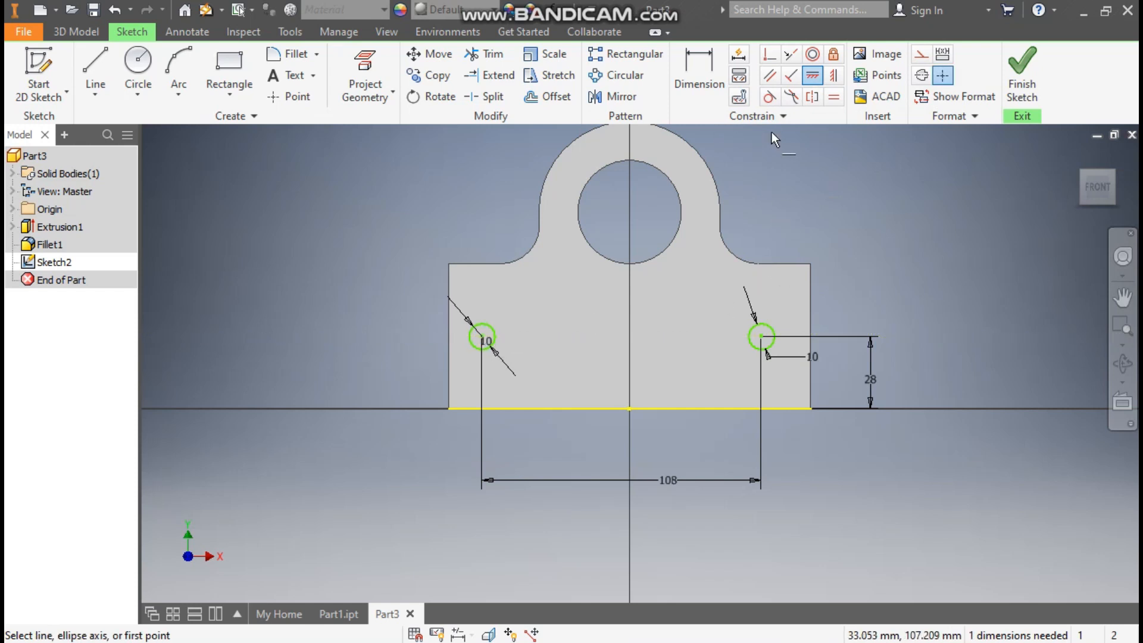
# - Dimension the left circle's centre horizontally from the origin as 108/2 mm, and finish the sketch
pyautogui.click(693, 63)
pyautogui.click(483, 337)
pyautogui.click(630, 409)
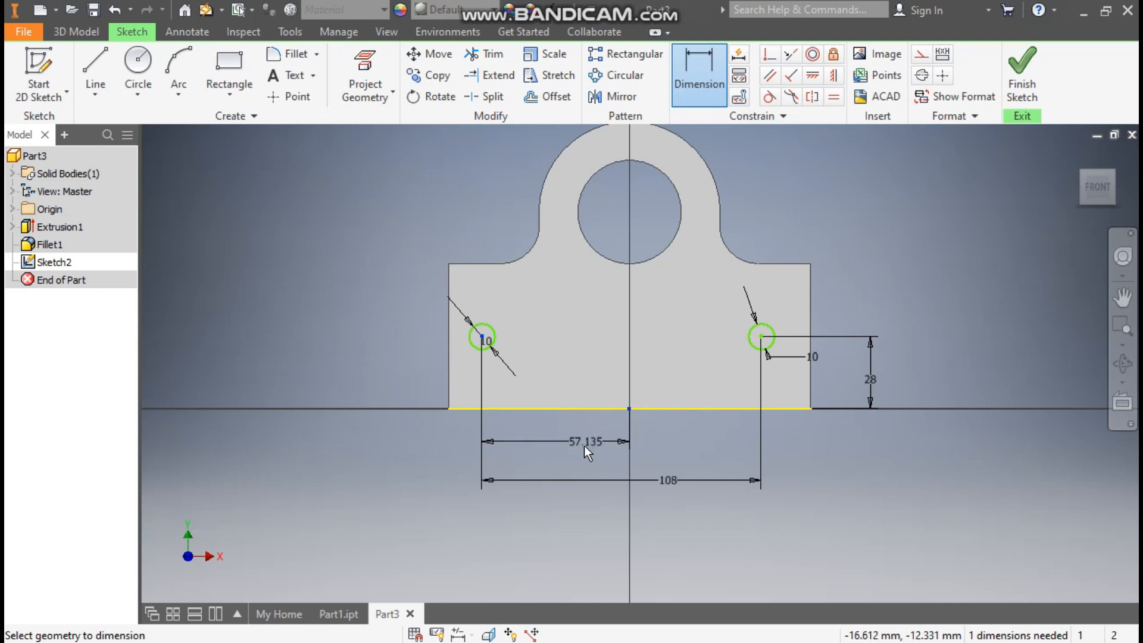
pyautogui.click(574, 448)
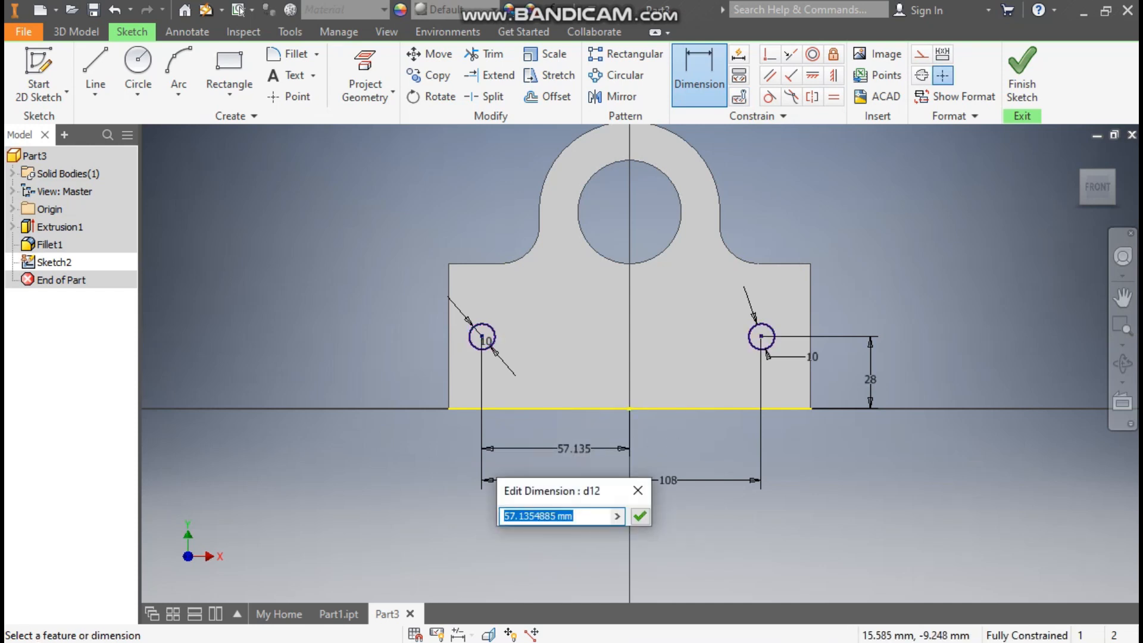
pyautogui.write('108/2')
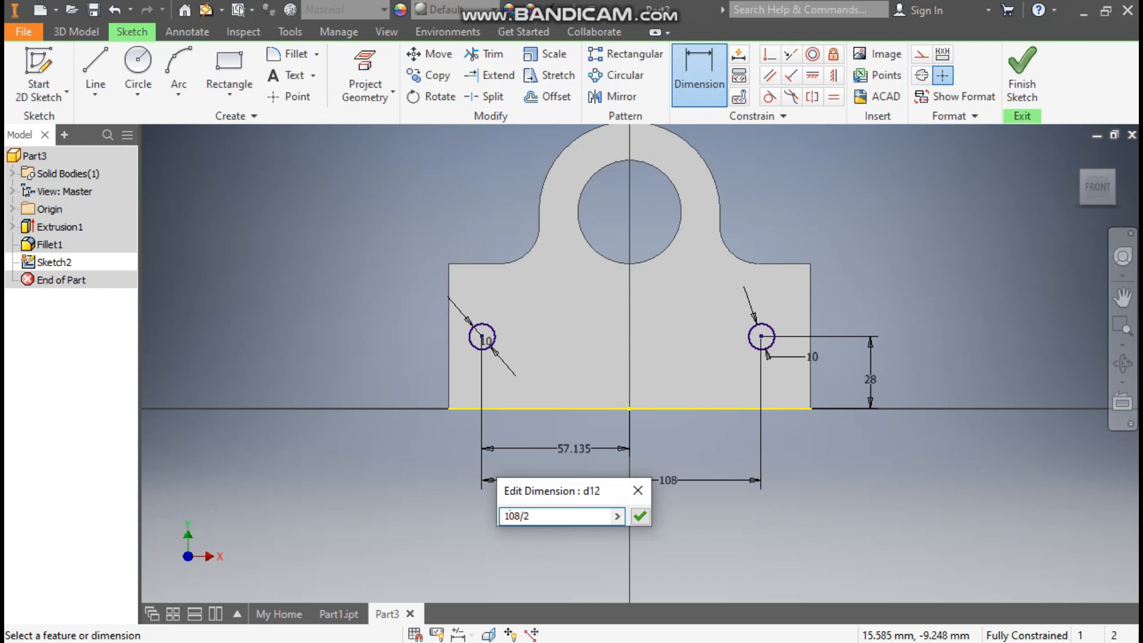
pyautogui.press('Return')
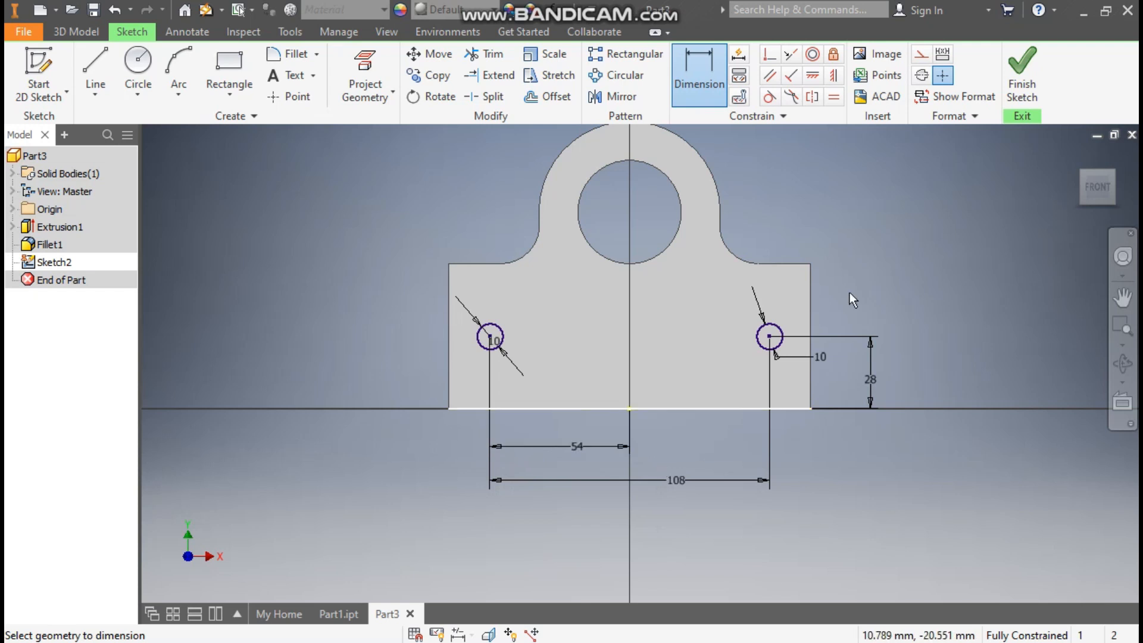
pyautogui.click(1023, 76)
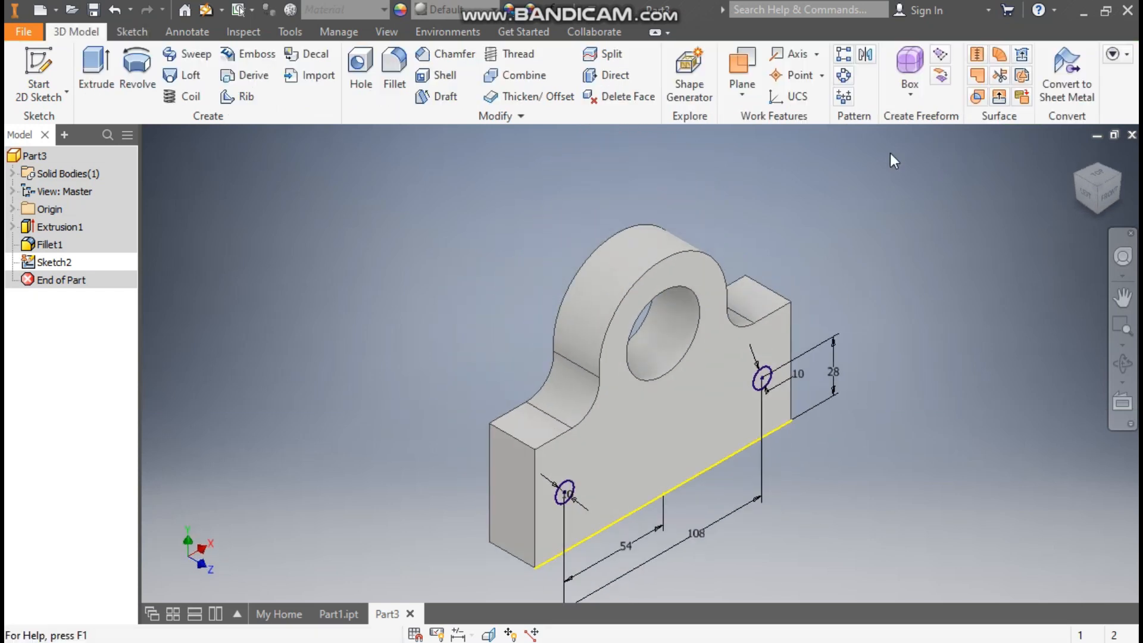
# - Cut the two 10 mm circles 25 mm deep through the bracket with Extrude
pyautogui.click(94, 74)
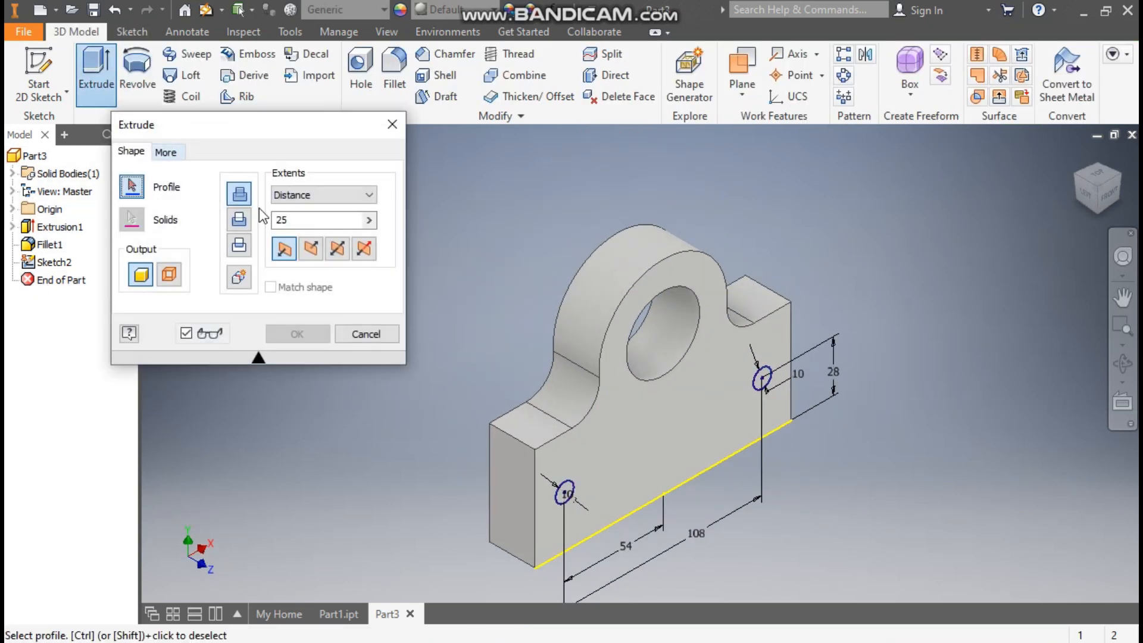
pyautogui.moveTo(727, 393); pyautogui.dragTo(449, 557)
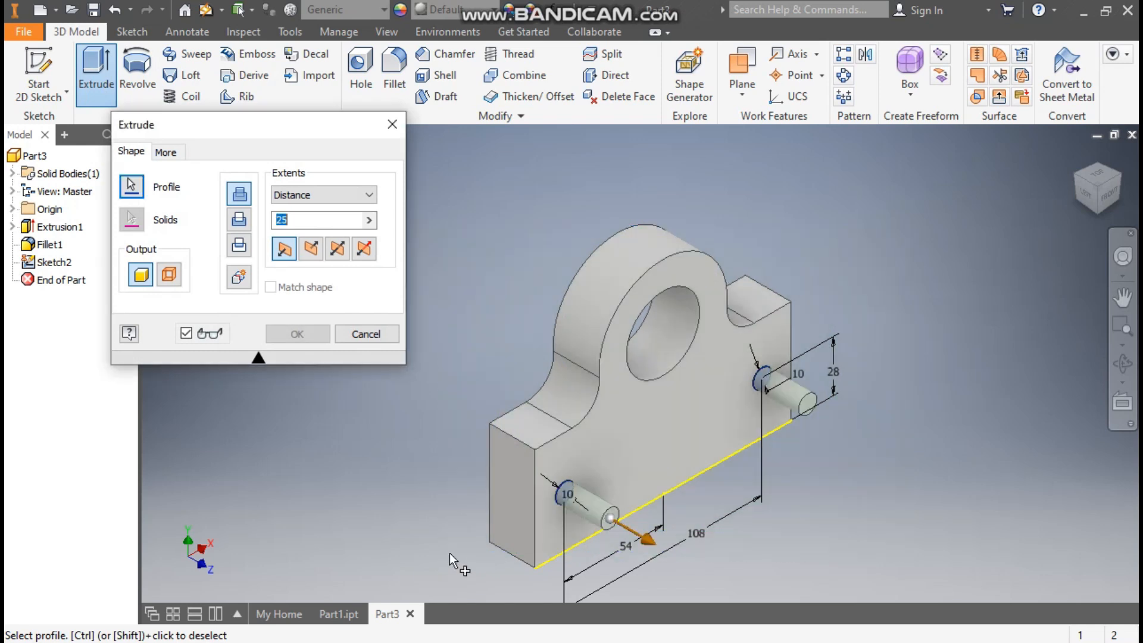
pyautogui.click(239, 220)
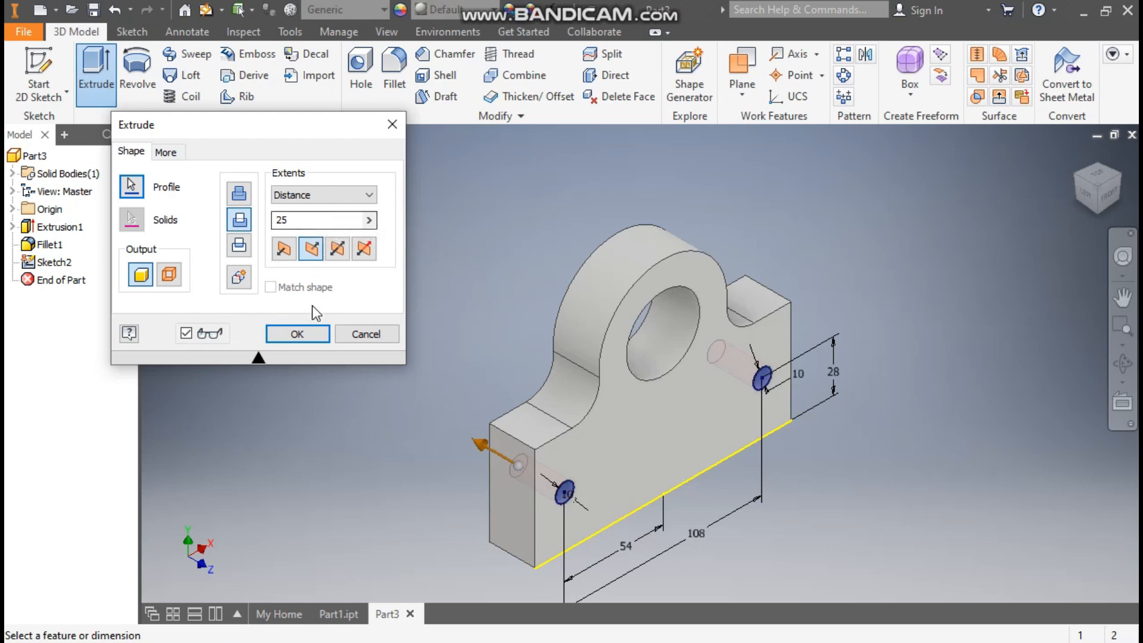
pyautogui.click(304, 335)
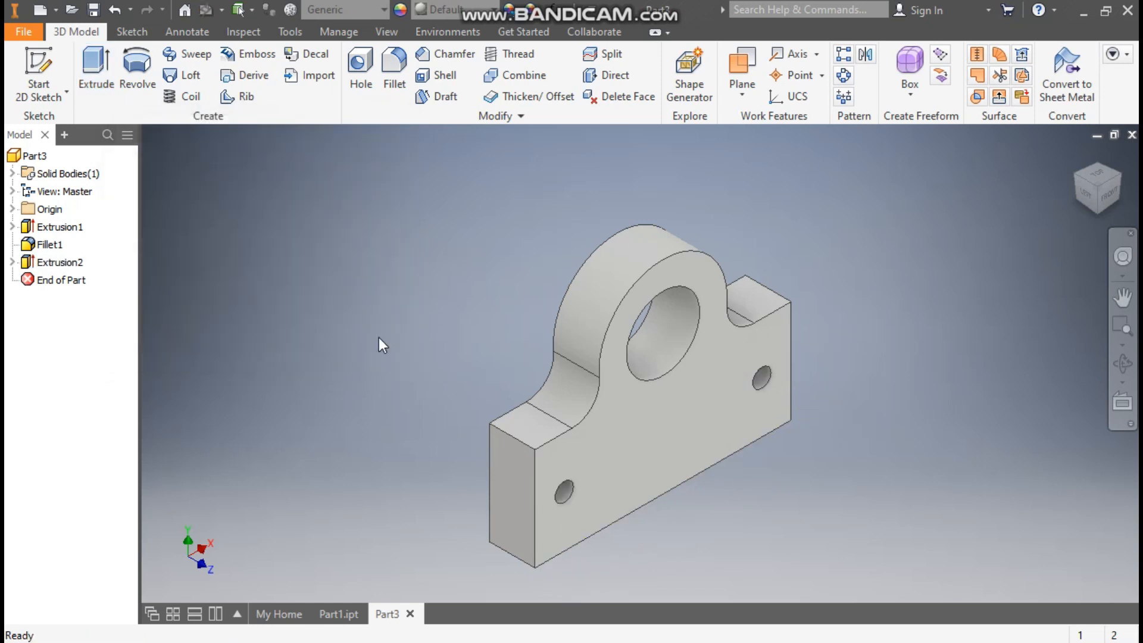
# - Examine the bracket from its other side and compare it with the finished model in Part1.ipt
pyautogui.click(1075, 175)
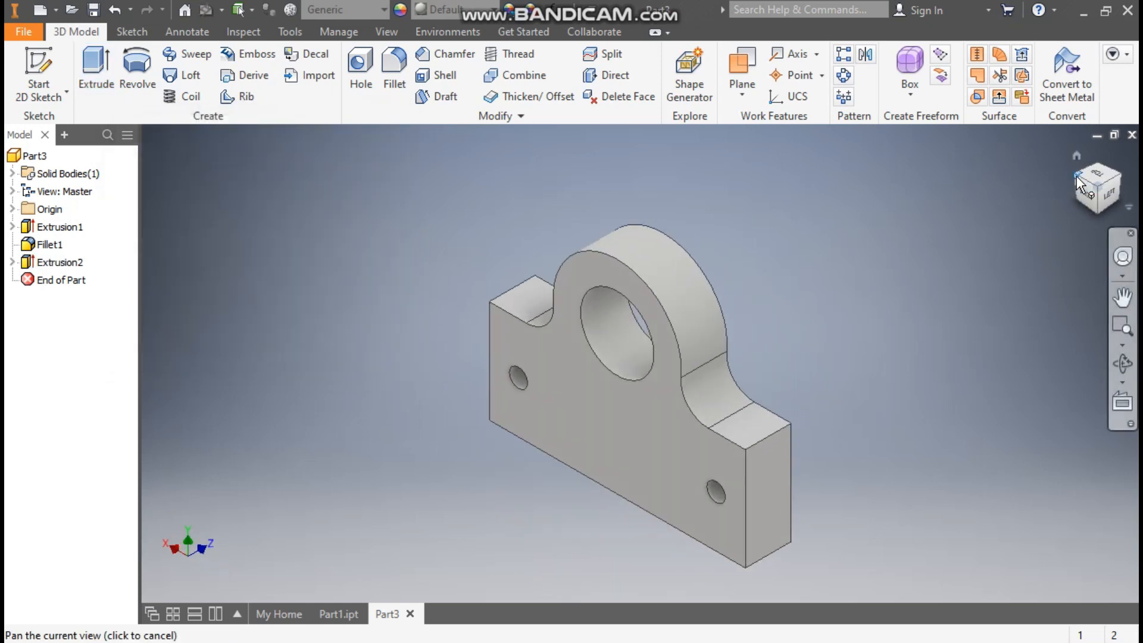
pyautogui.click(1118, 179)
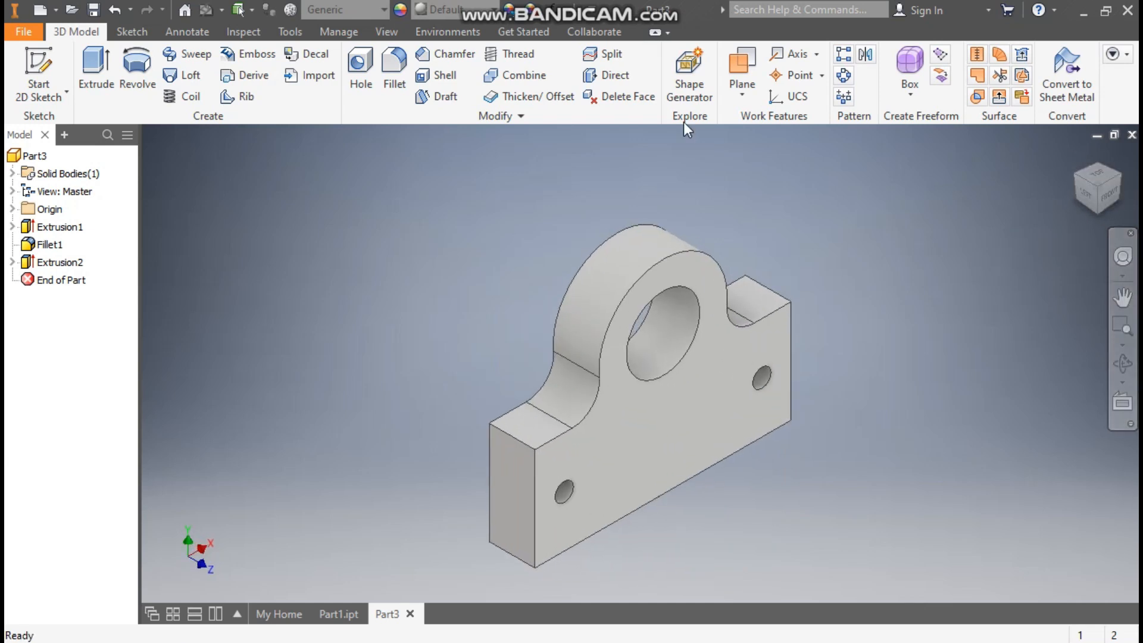
pyautogui.click(348, 618)
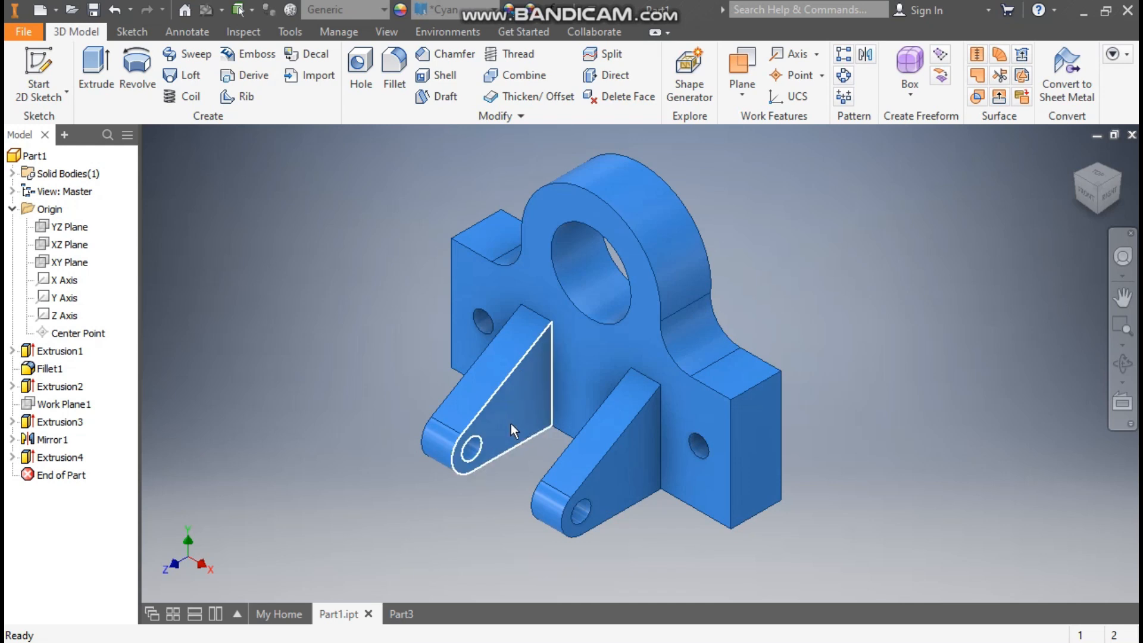
pyautogui.click(399, 614)
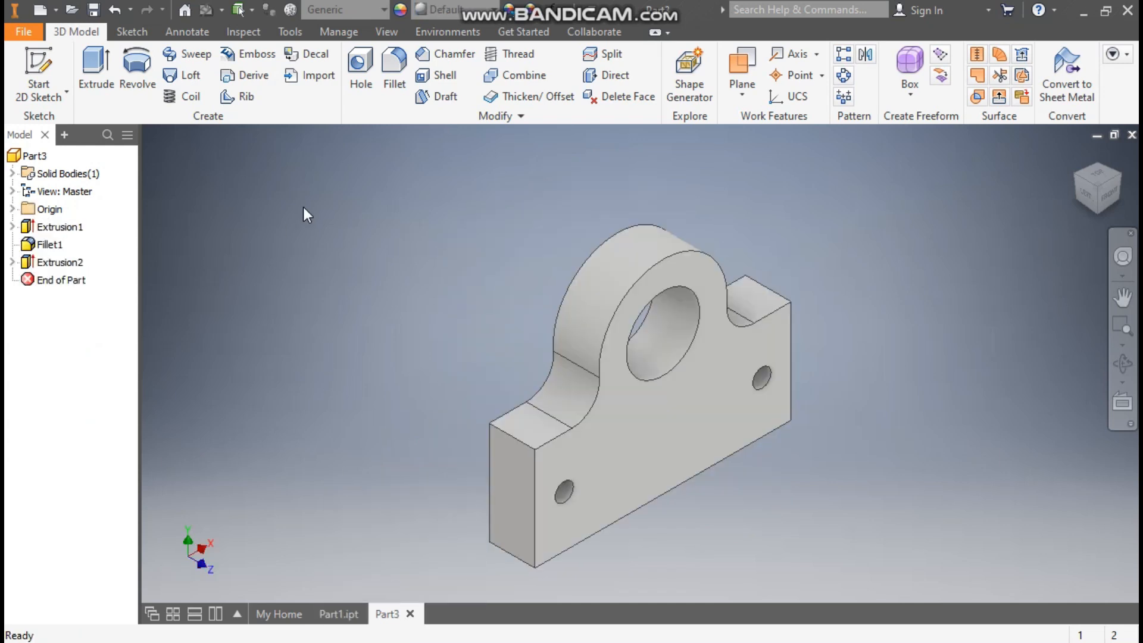
# - Create a work plane offset -35 mm from the bracket's left end face
pyautogui.click(738, 102)
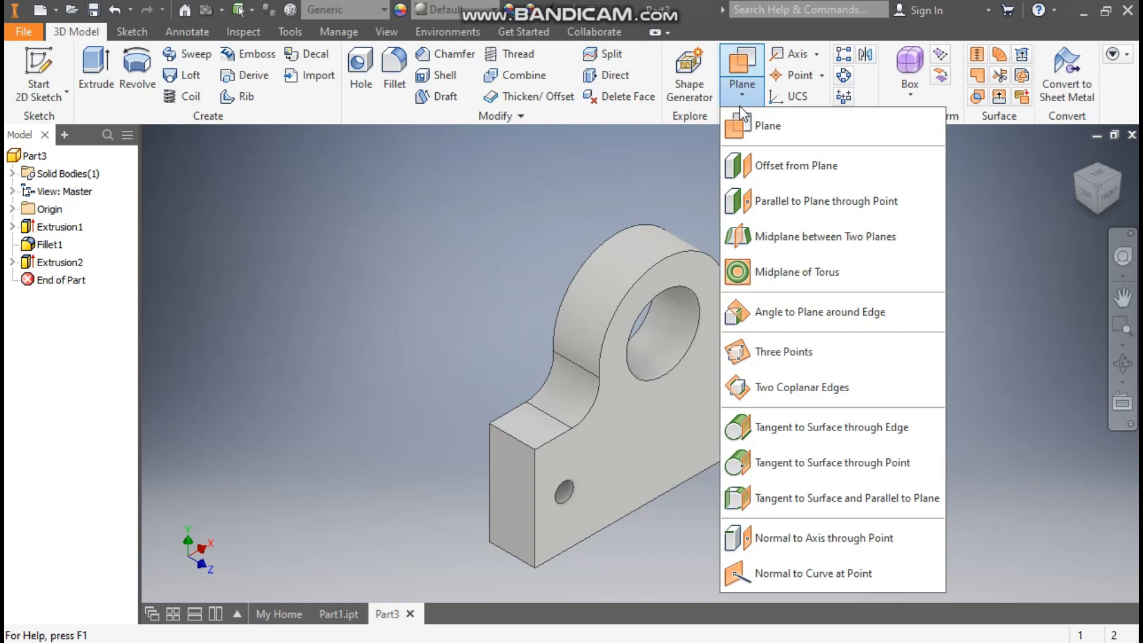
pyautogui.click(761, 164)
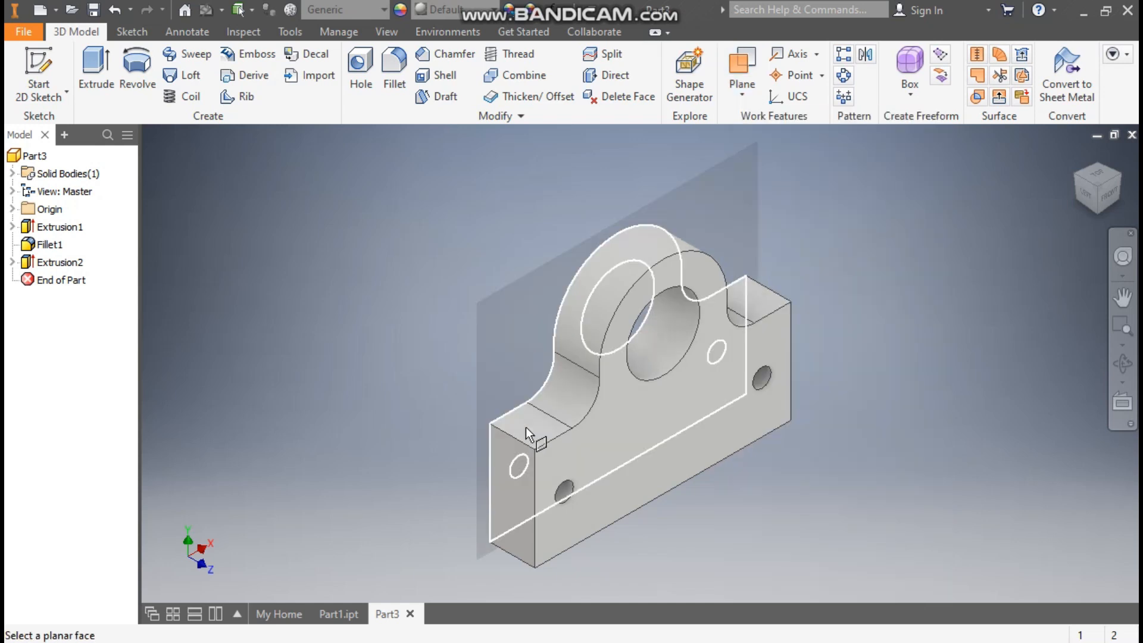
pyautogui.click(512, 483)
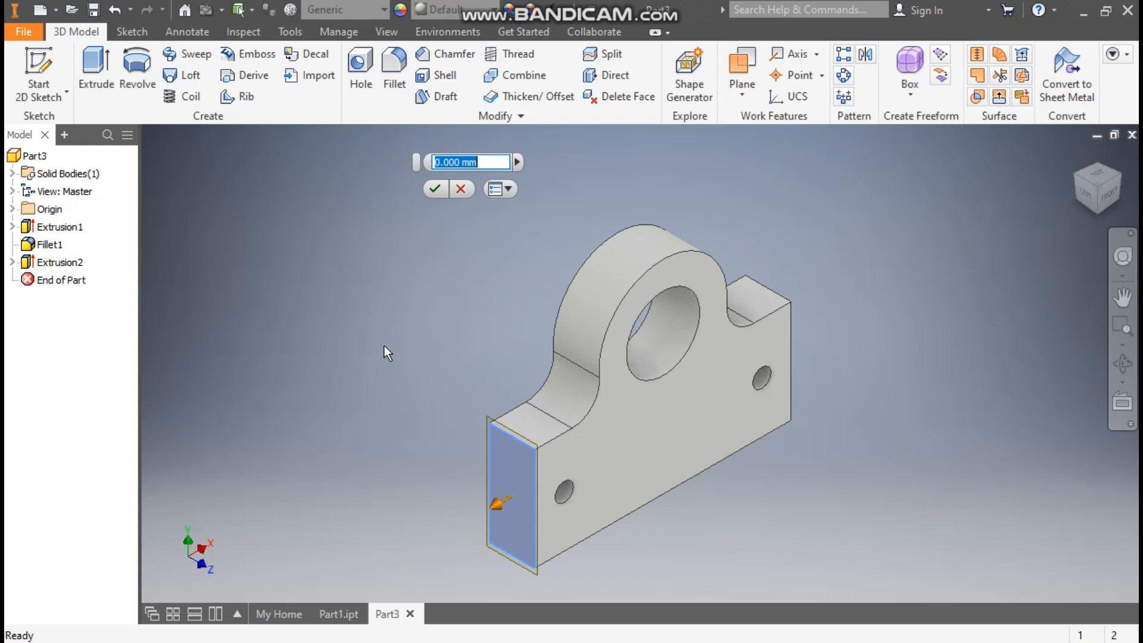
pyautogui.write('-35')
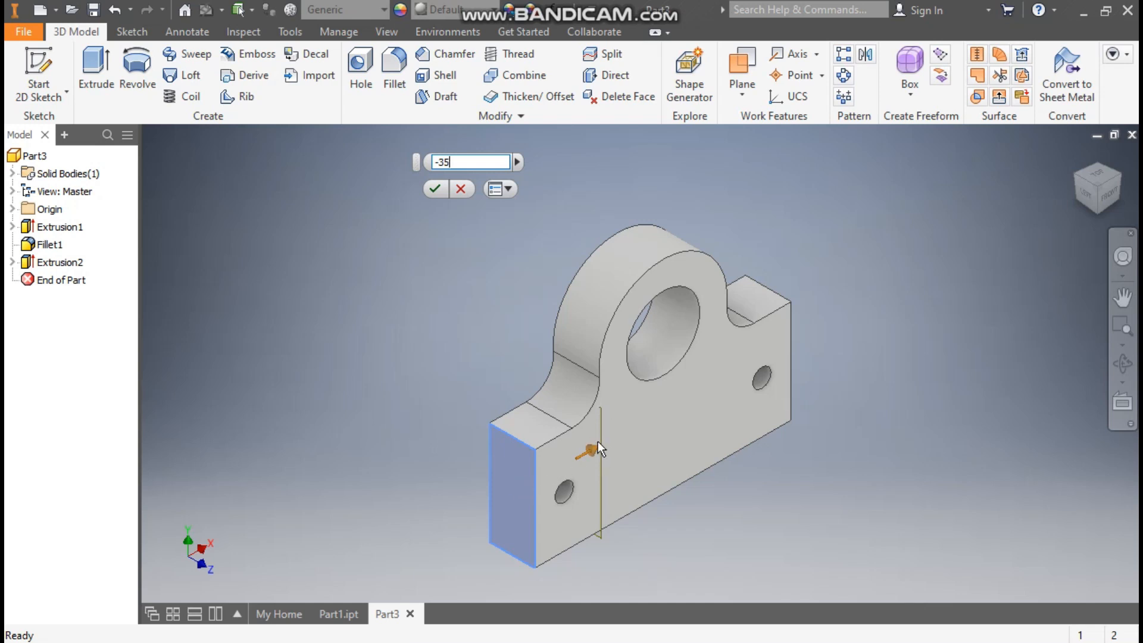
pyautogui.click(435, 185)
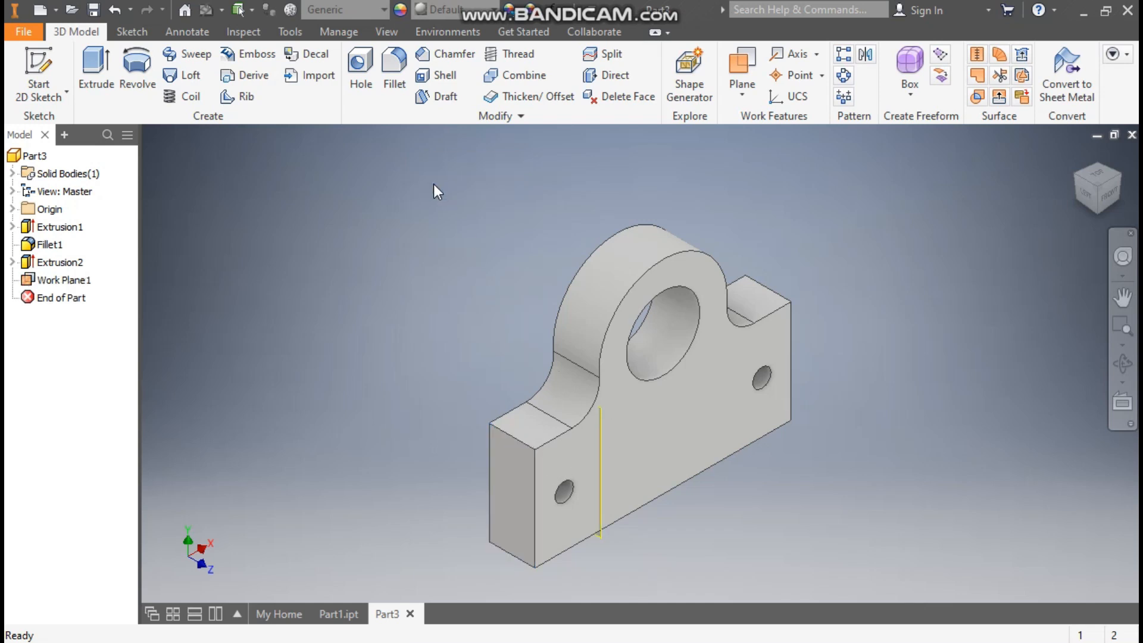
# - Start a sketch on the offset work plane and draw a downward-sloping line about 90 mm long outward from the bracket's front face
pyautogui.click(601, 419)
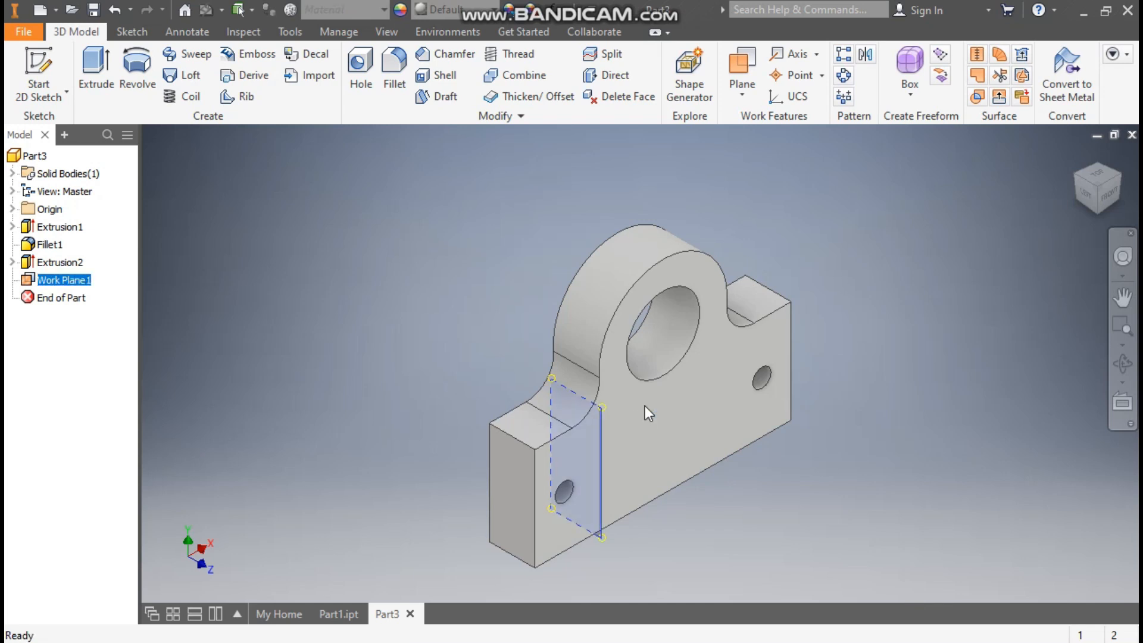
pyautogui.press('s')
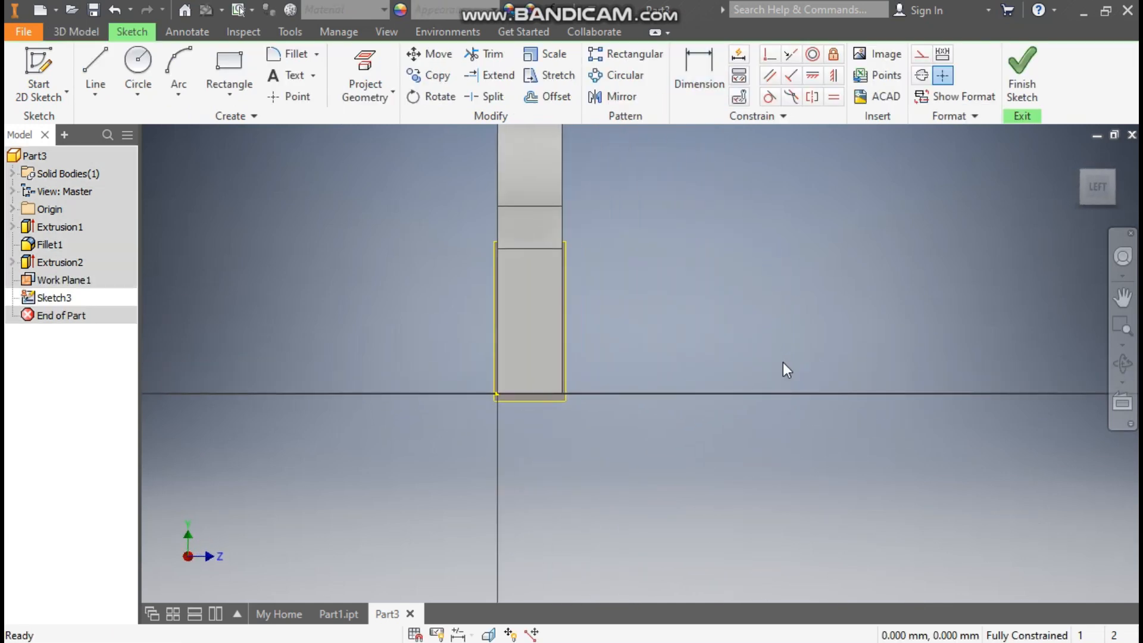
pyautogui.click(95, 63)
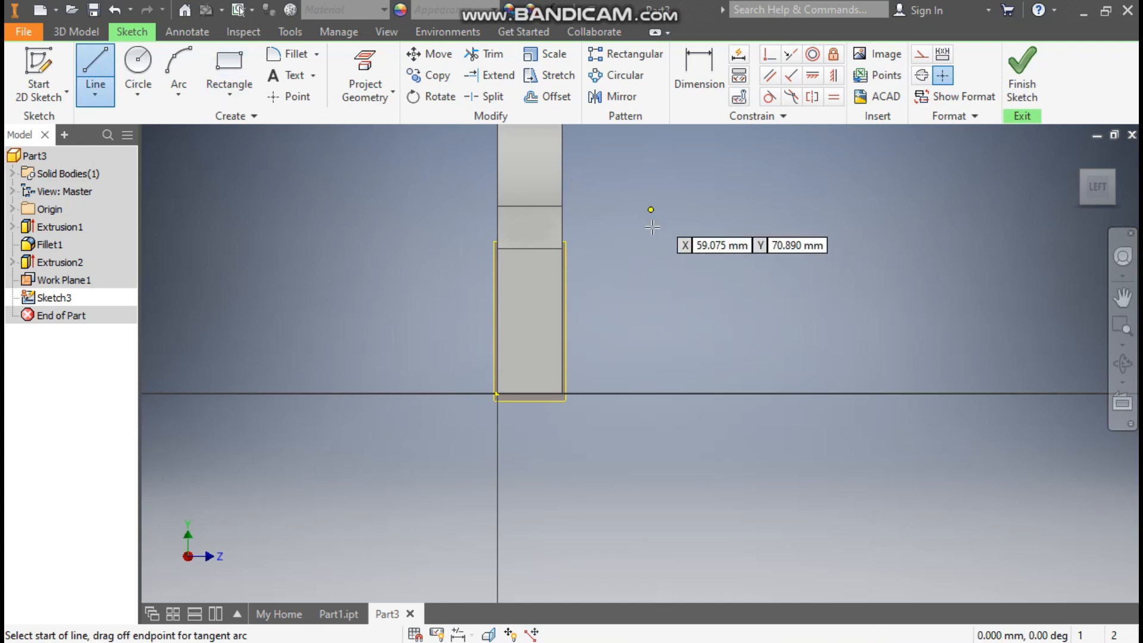
pyautogui.click(564, 265)
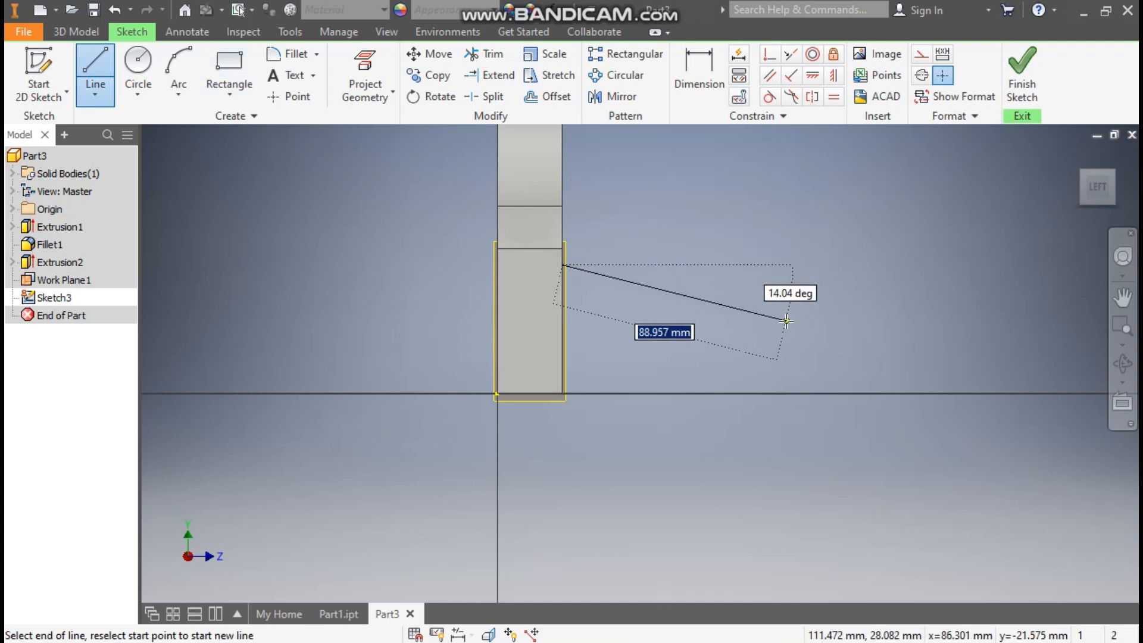
pyautogui.click(786, 324)
pyautogui.press('Escape')
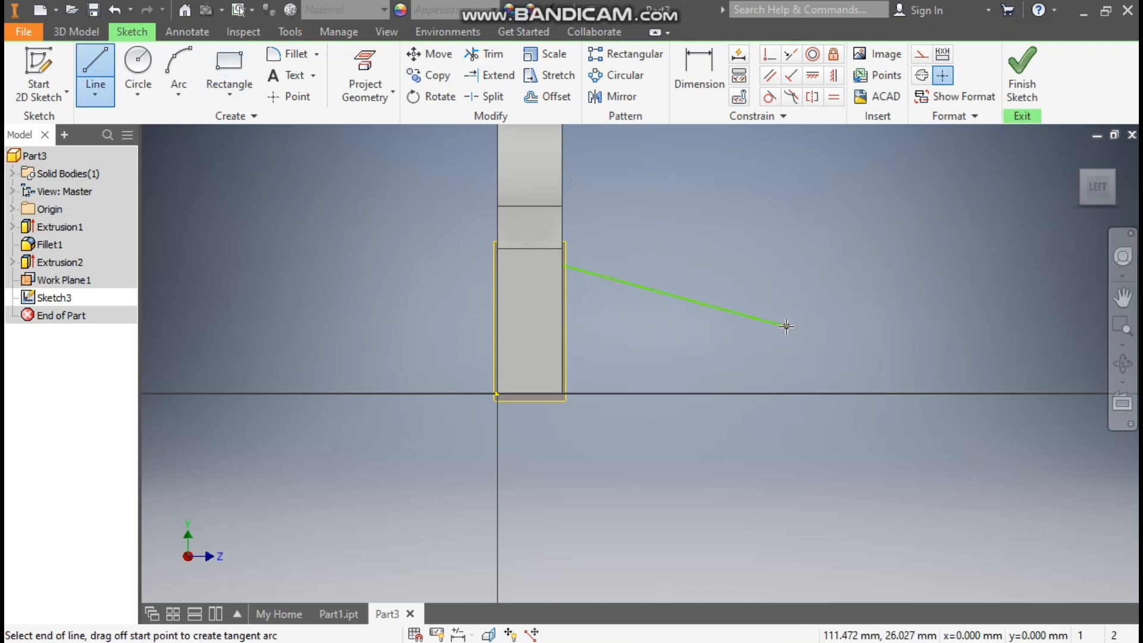
# - Draw a horizontal line about 79 mm long outward from the bracket's bottom front corner
pyautogui.click(95, 67)
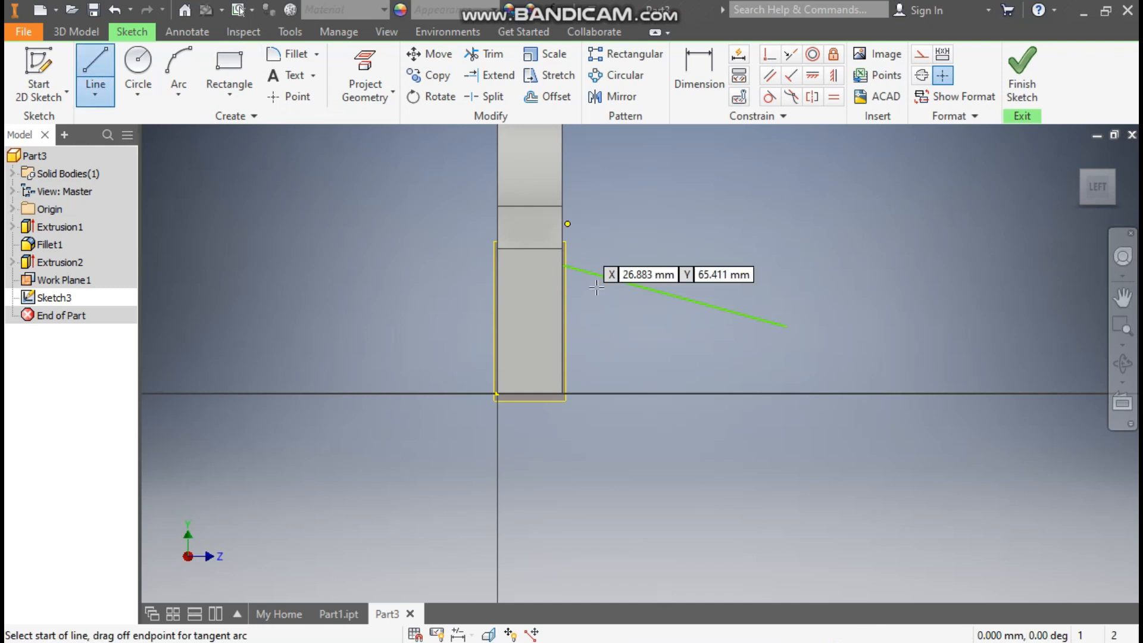
pyautogui.click(562, 394)
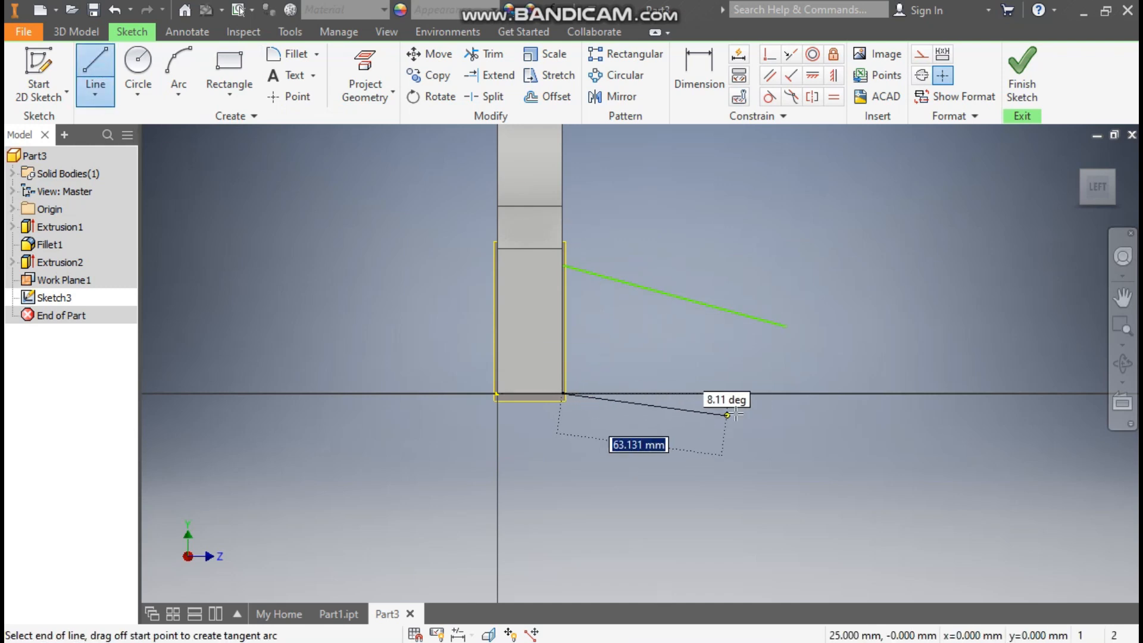
pyautogui.click(768, 391)
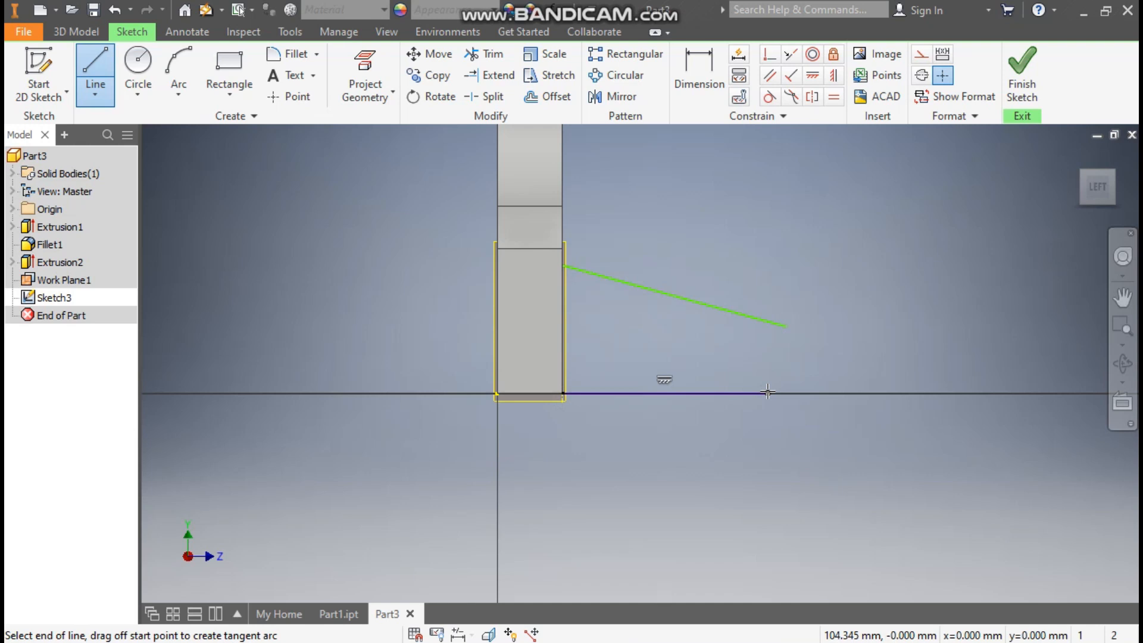
pyautogui.press('Escape')
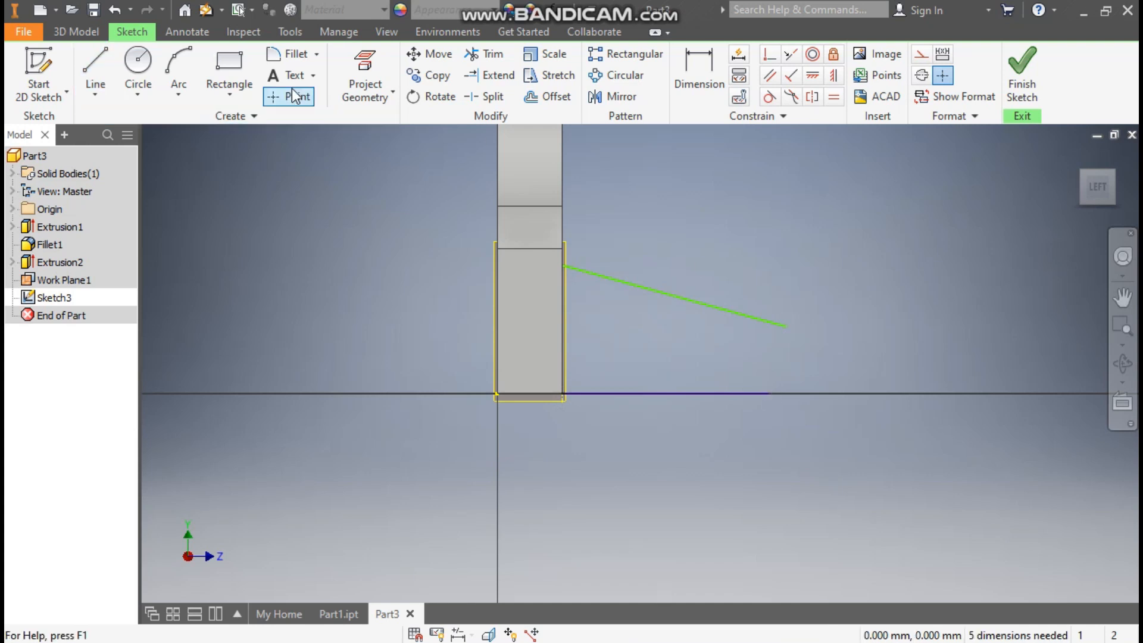
# - Join the outer ends of the sloping and horizontal lines with a three-point arc of about 14 mm radius bulging outward
pyautogui.click(181, 85)
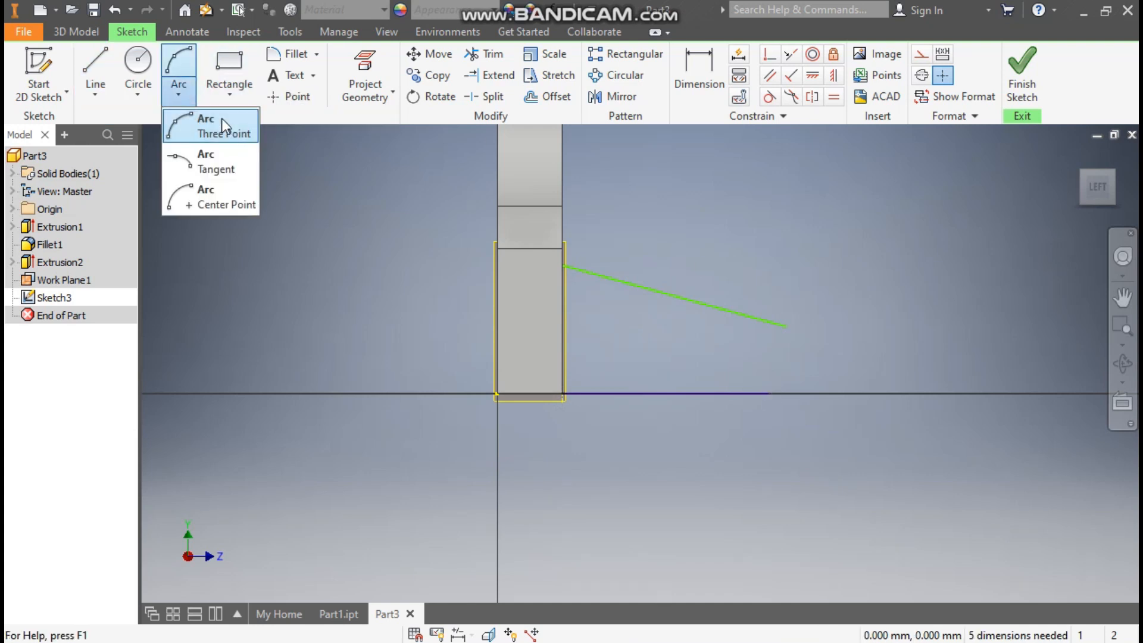
pyautogui.click(213, 135)
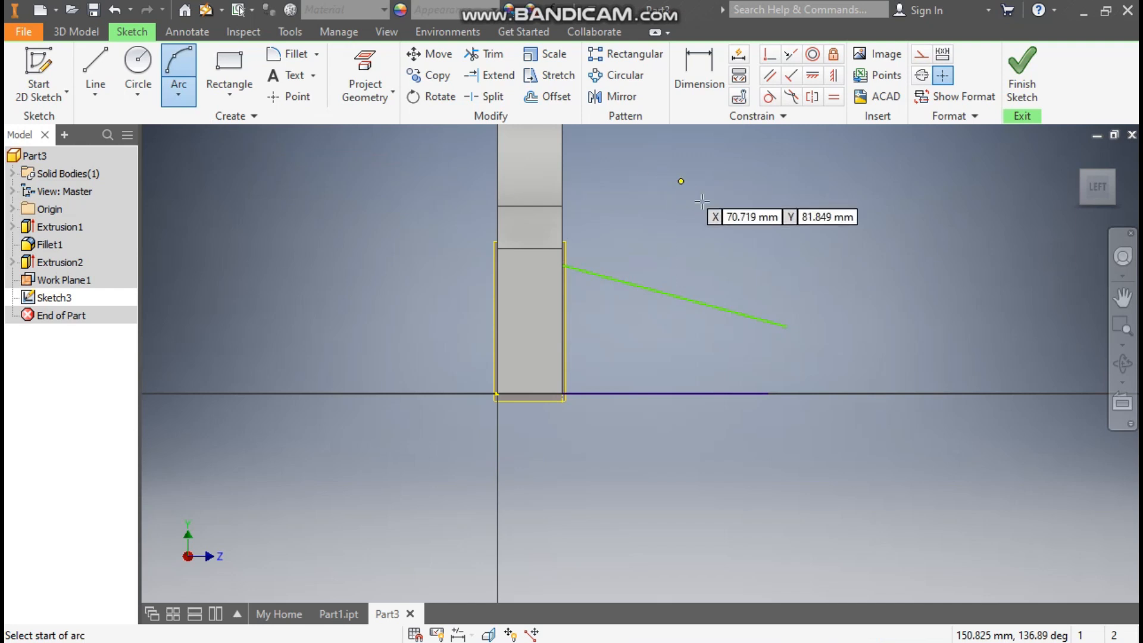
pyautogui.click(787, 327)
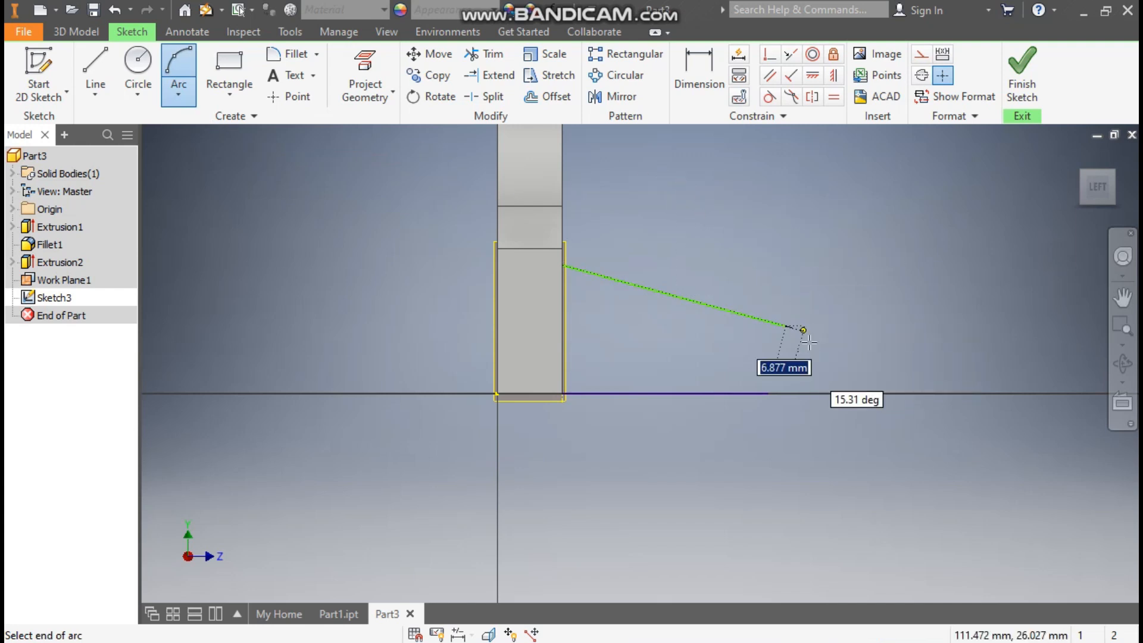
pyautogui.click(768, 393)
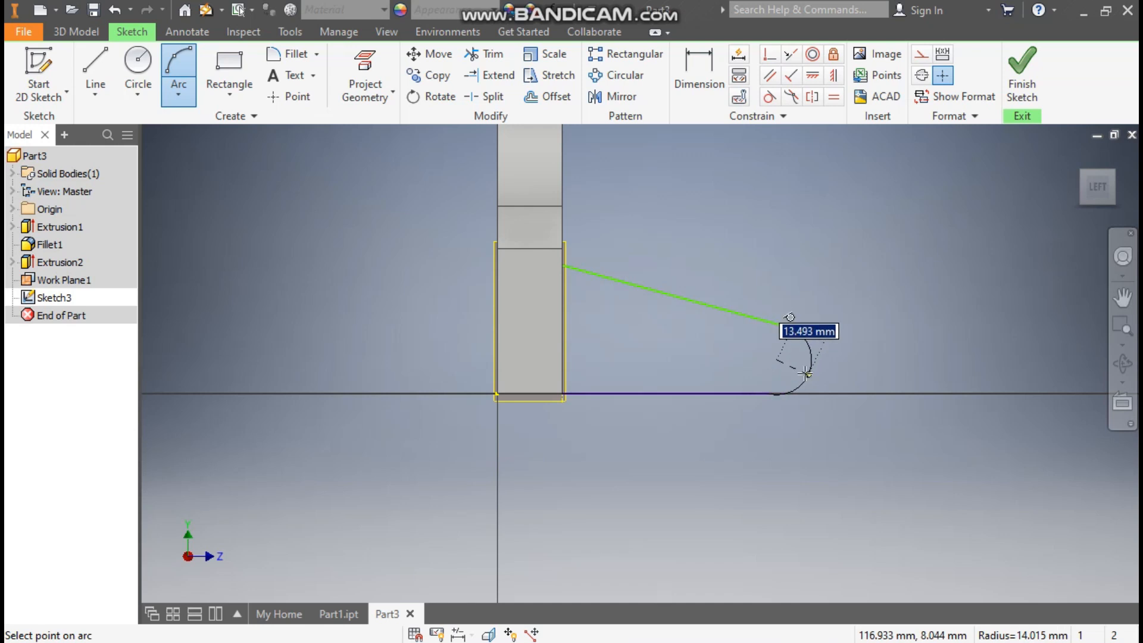
pyautogui.click(811, 368)
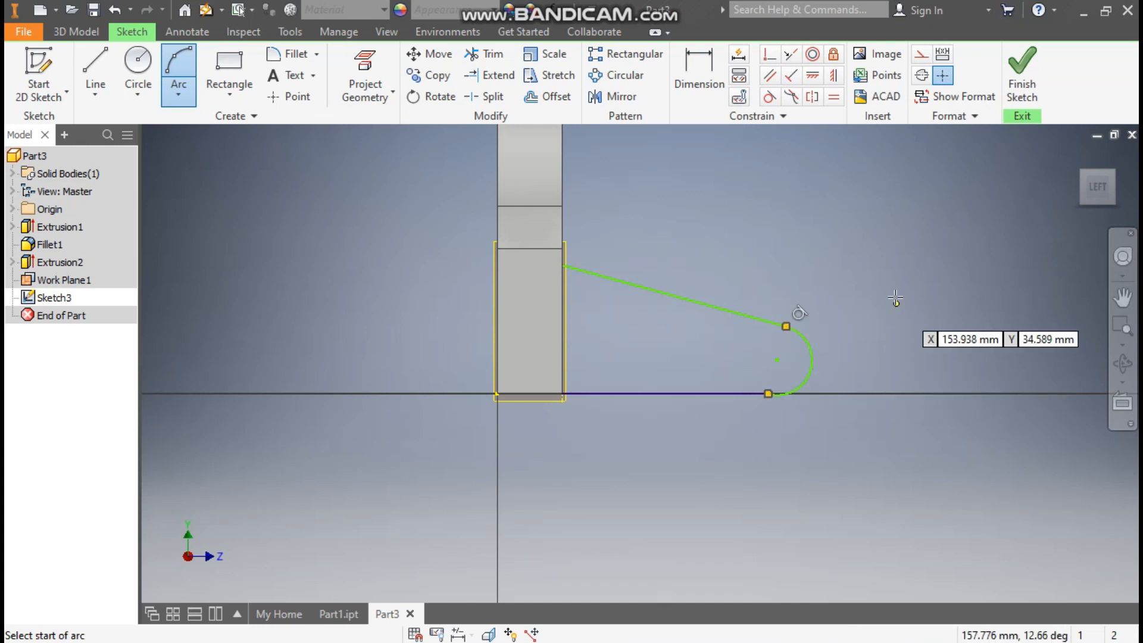
# - Apply a tangent constraint between the end arc and the horizontal bottom line
pyautogui.click(769, 96)
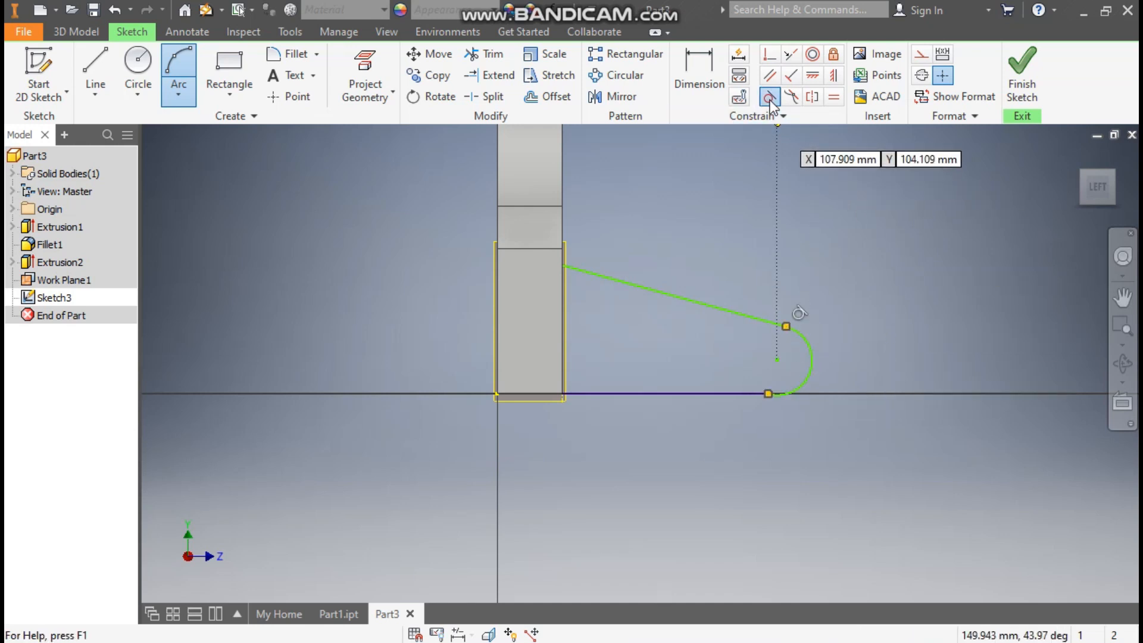
pyautogui.click(794, 392)
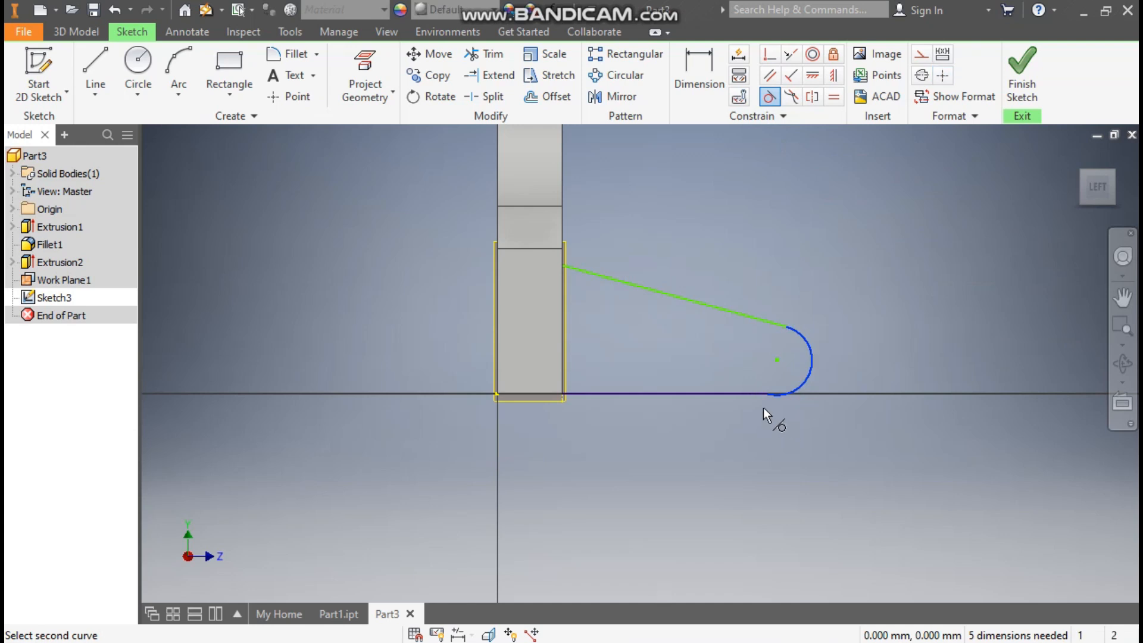
pyautogui.click(749, 393)
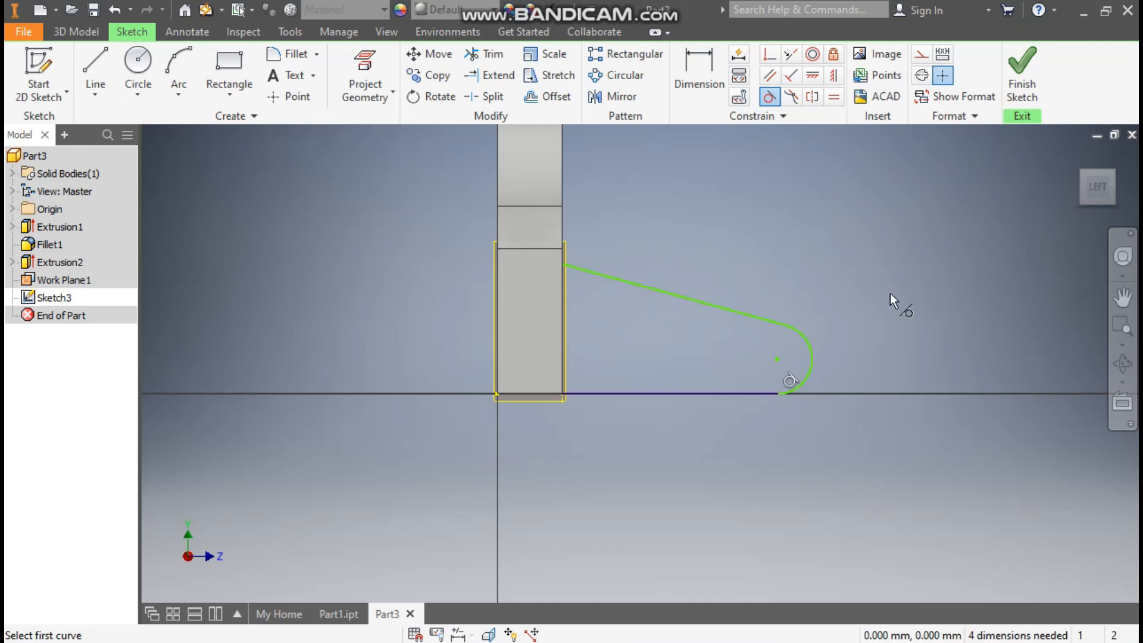
# - Close the arm profile with a vertical line along the bracket's front face, from the sloping line's start to the bottom corner
pyautogui.click(91, 61)
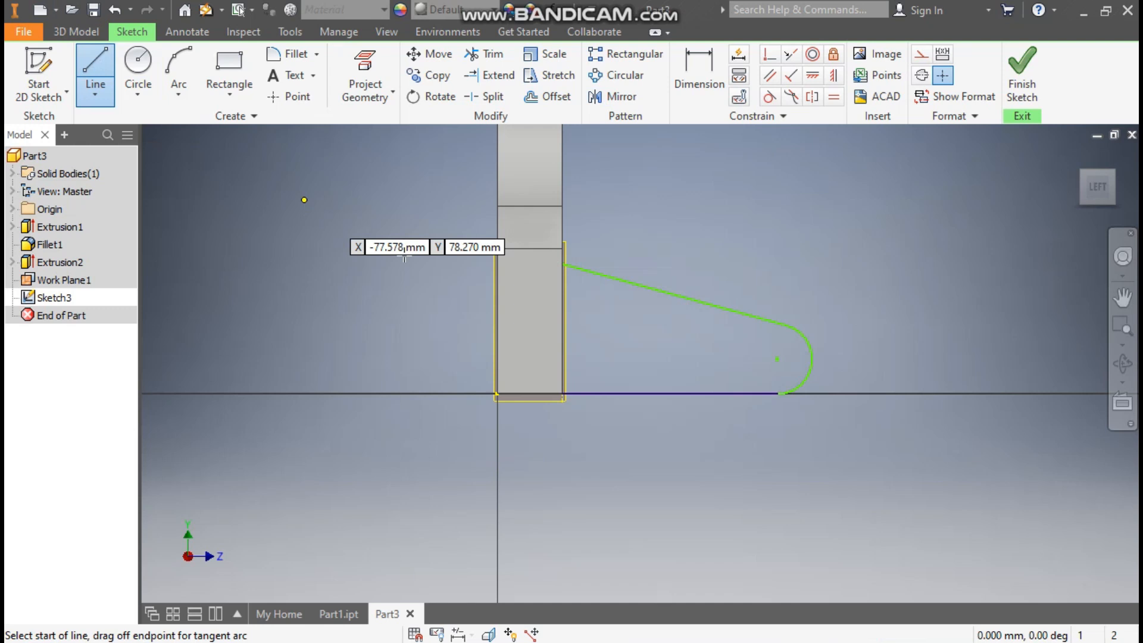
pyautogui.click(564, 264)
pyautogui.click(565, 393)
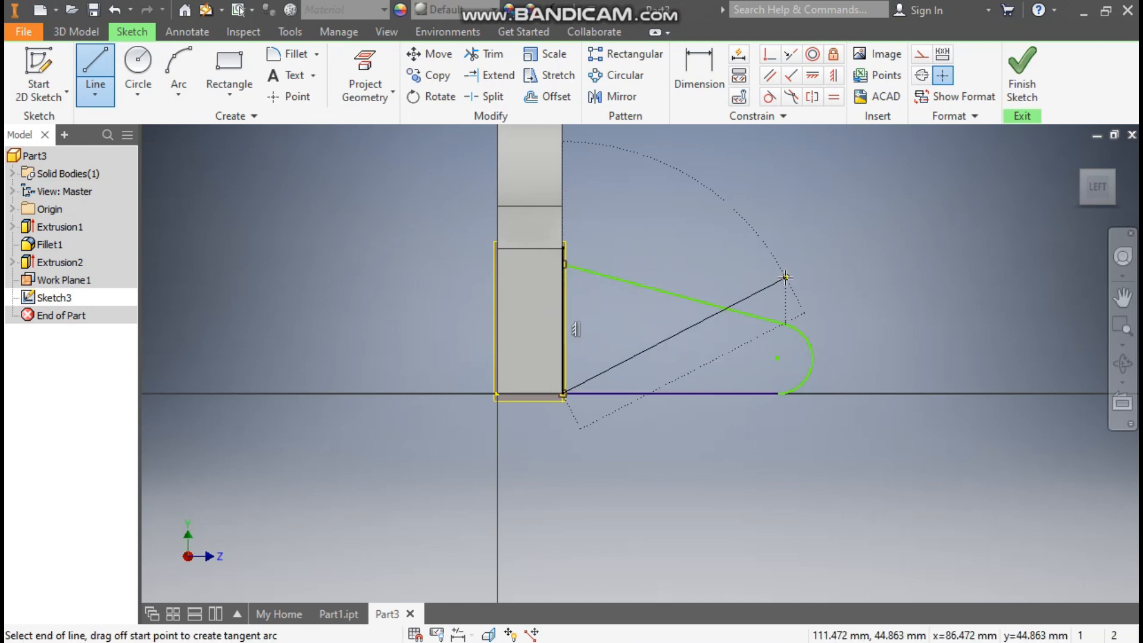
pyautogui.press('Escape')
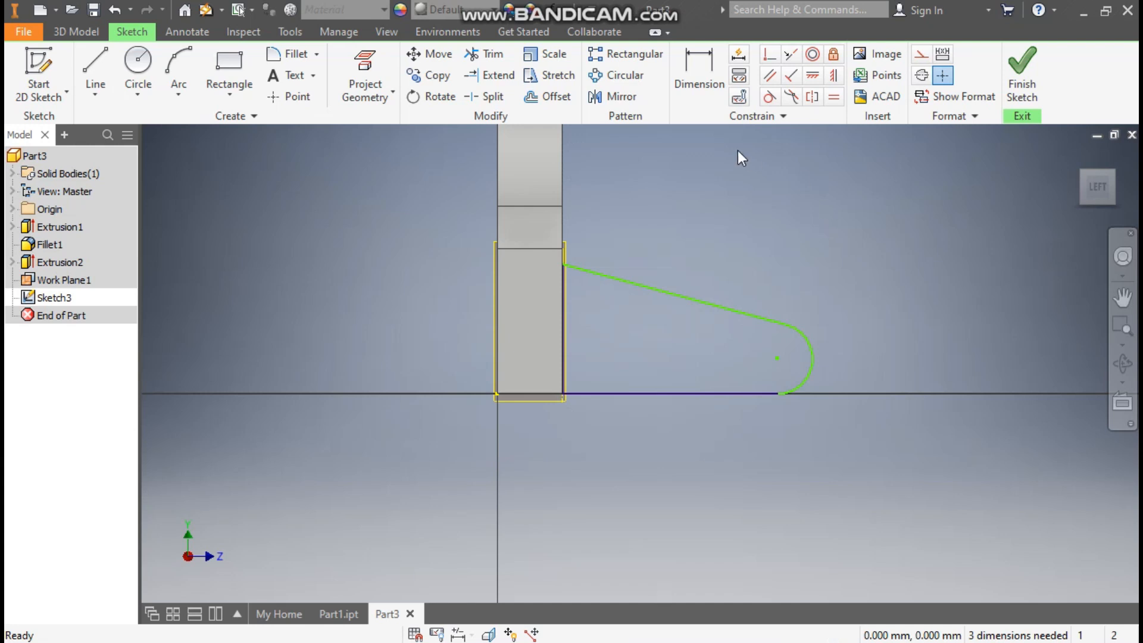
pyautogui.click(692, 97)
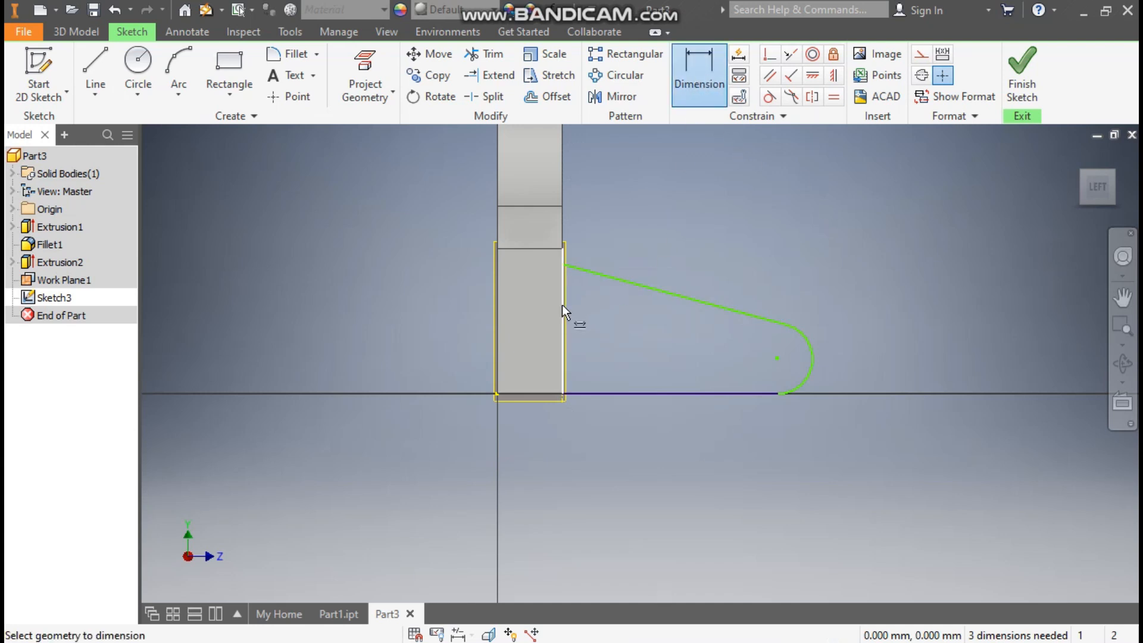
pyautogui.click(564, 265)
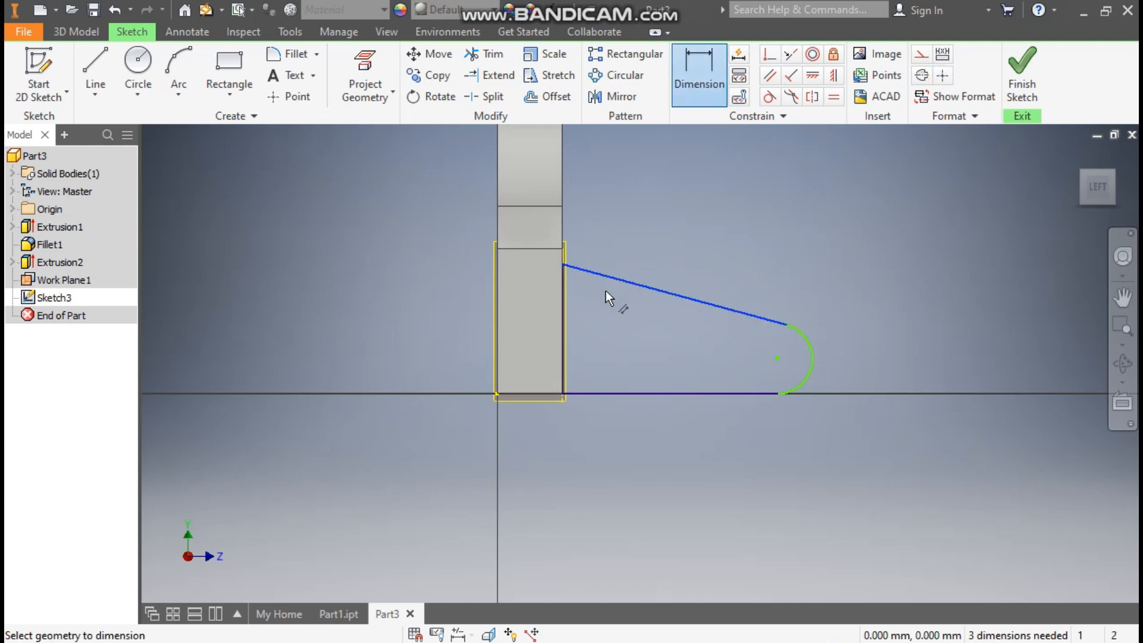
pyautogui.press('Escape')
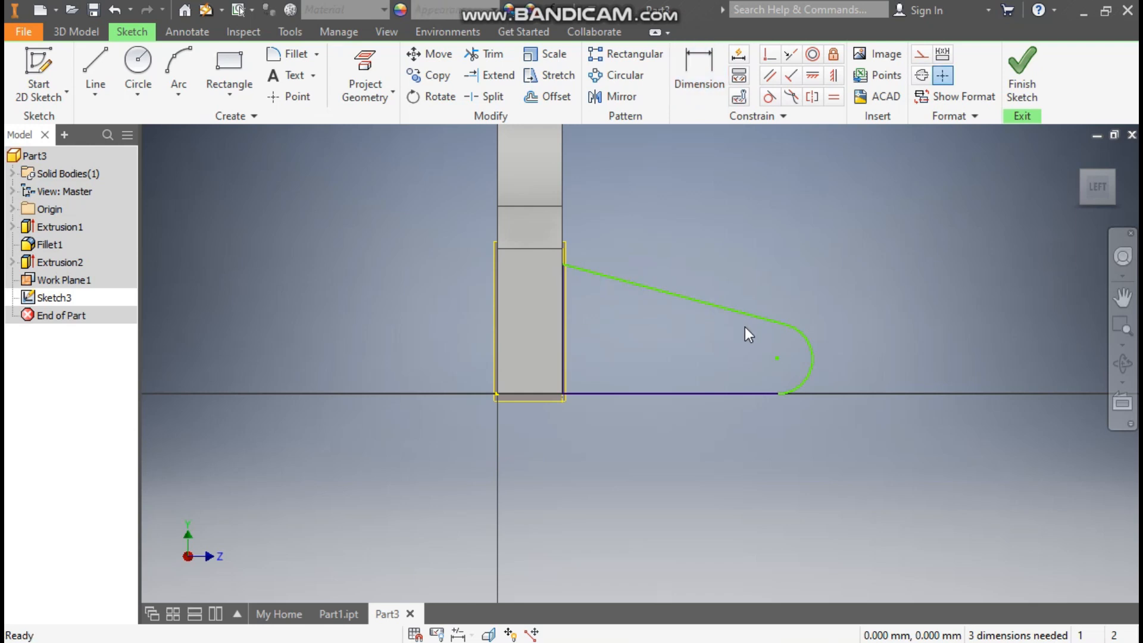
# - Dimension the arm profile's vertical line along the bracket face as 45 mm
pyautogui.click(1075, 157)
pyautogui.scroll(-5, 648, 363)
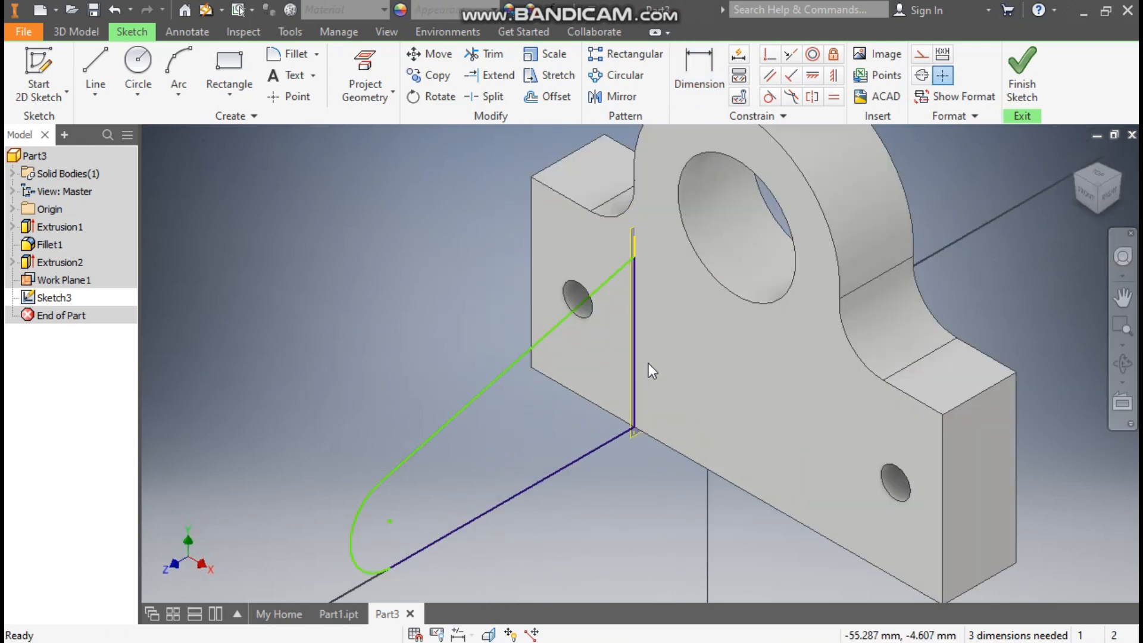
pyautogui.click(694, 65)
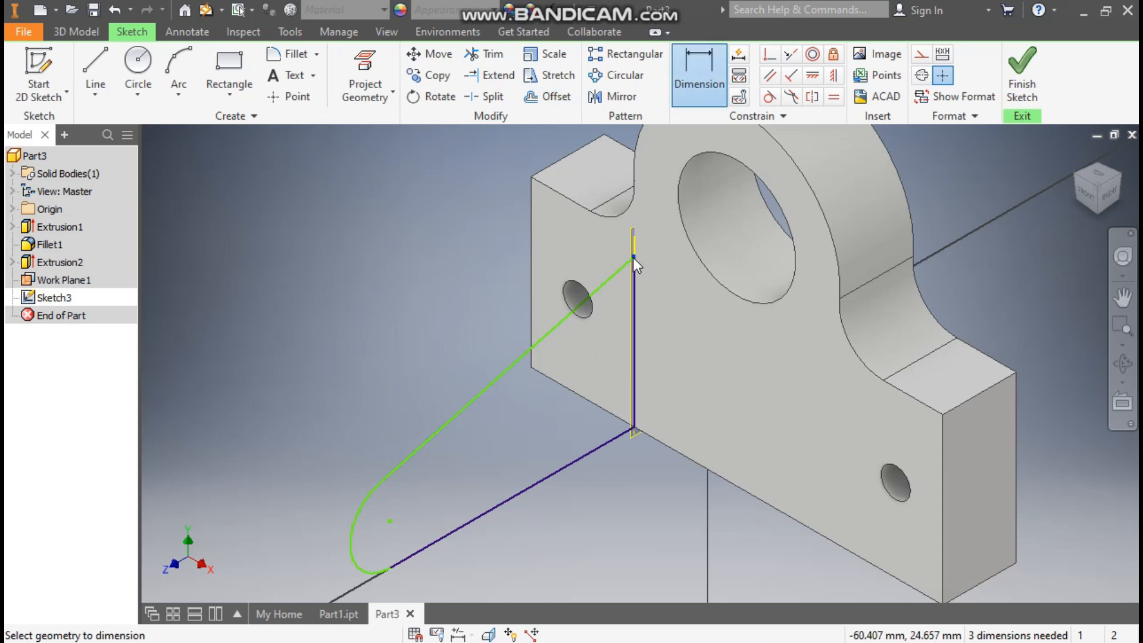
pyautogui.scroll(-3, 634, 257)
pyautogui.scroll(5, 637, 238)
pyautogui.click(588, 381)
pyautogui.click(394, 431)
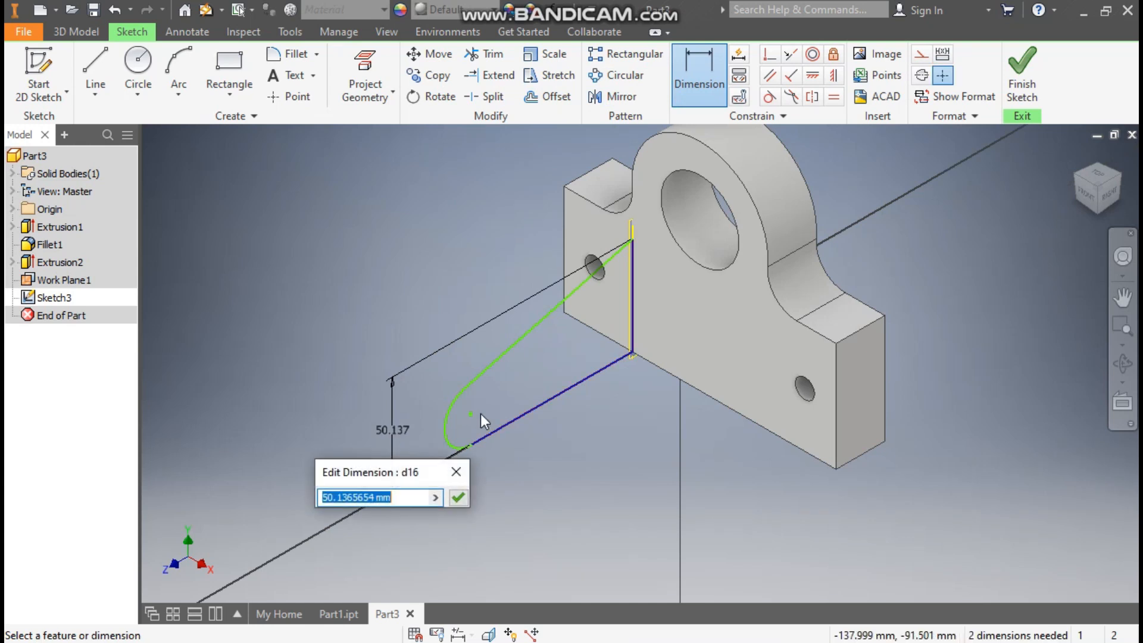
pyautogui.write('45')
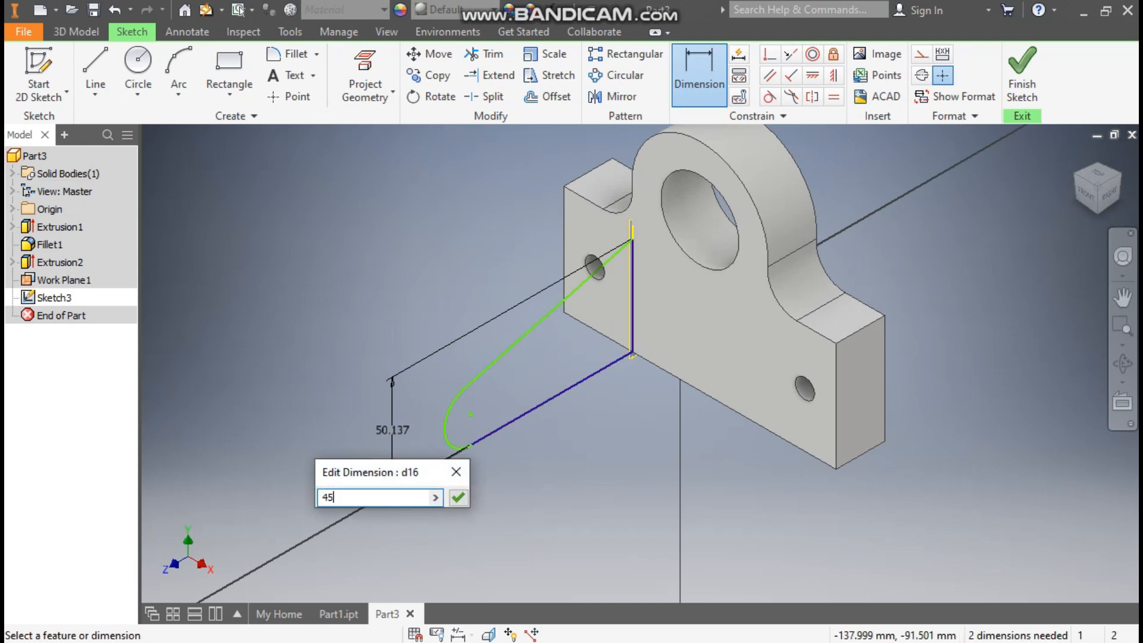
pyautogui.press('Return')
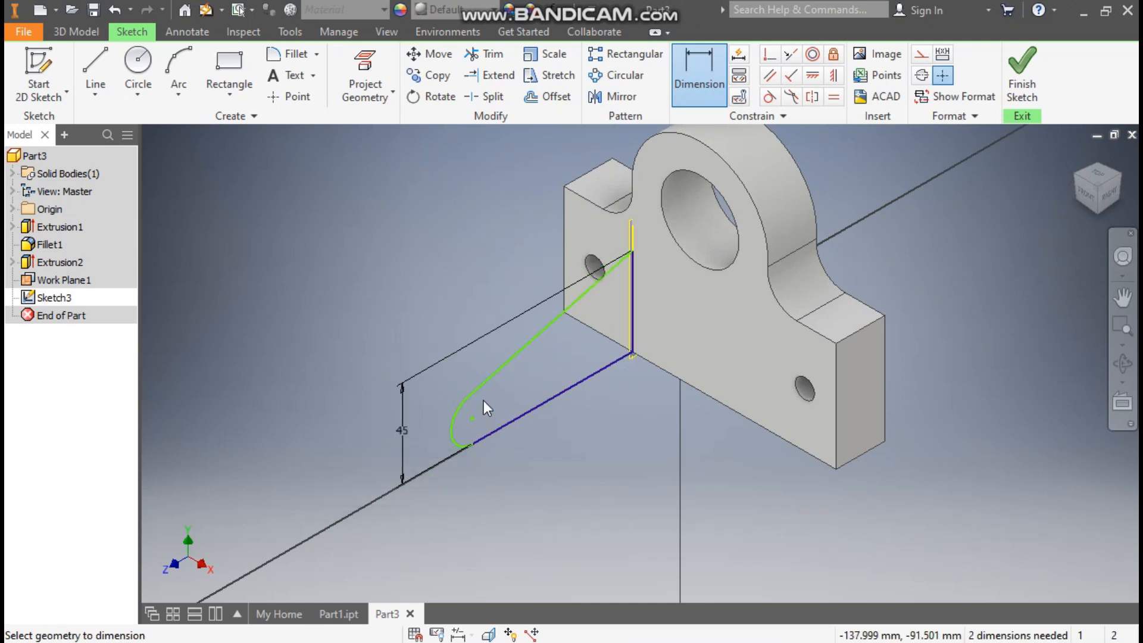
# - Dimension the horizontal distance from the end arc's centre to the bracket's front face as 40 mm
pyautogui.click(473, 419)
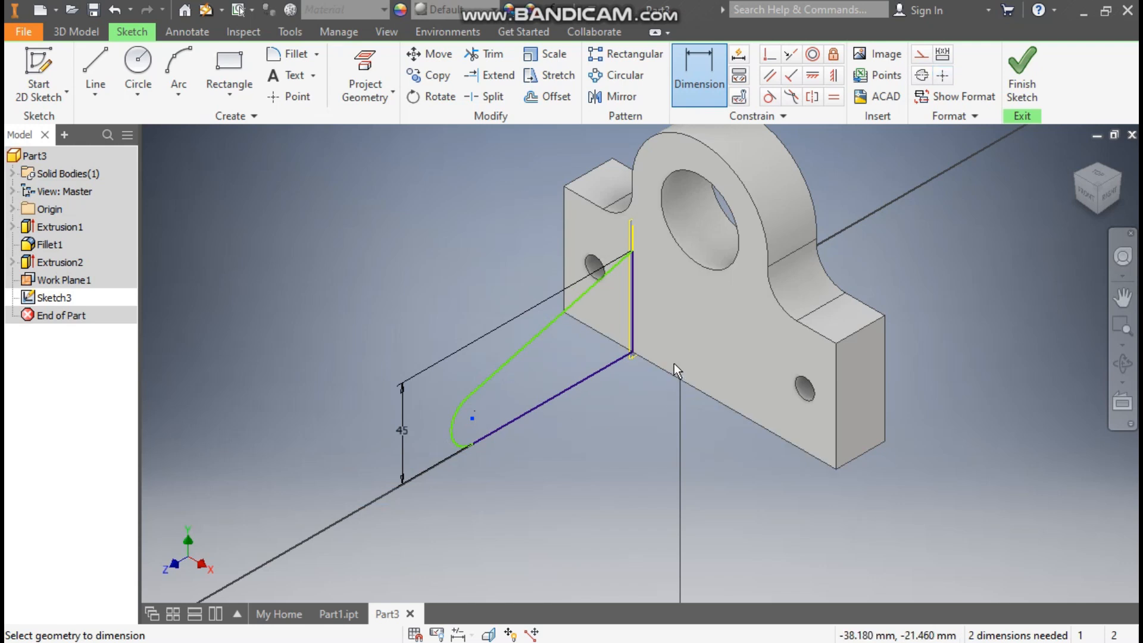
pyautogui.click(660, 367)
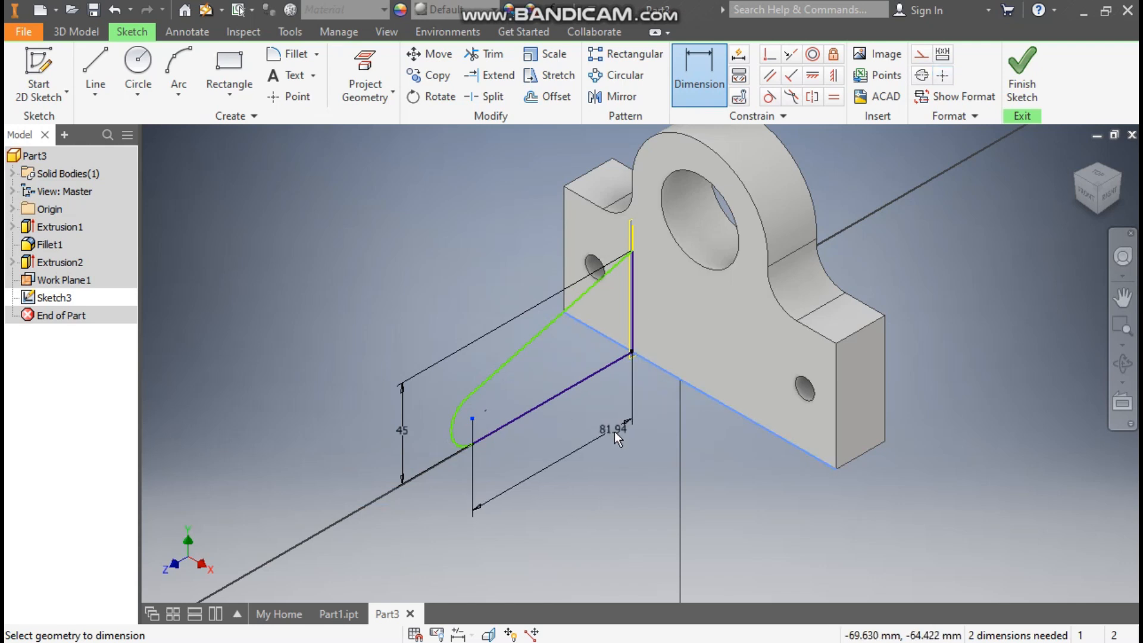
pyautogui.click(573, 484)
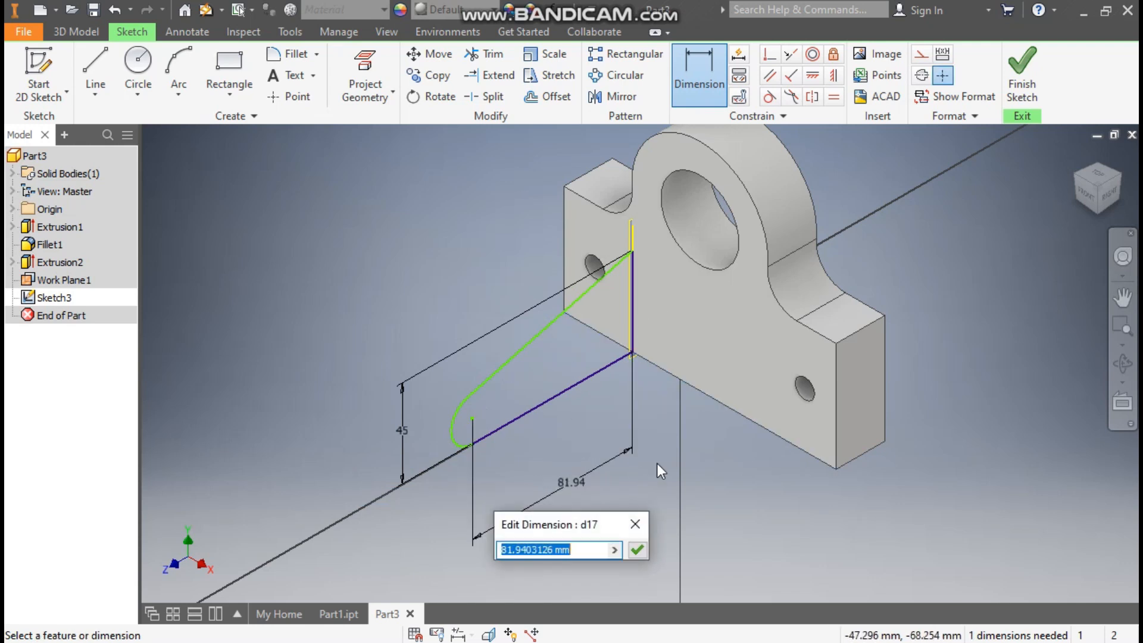
pyautogui.write('40')
pyautogui.press('Return')
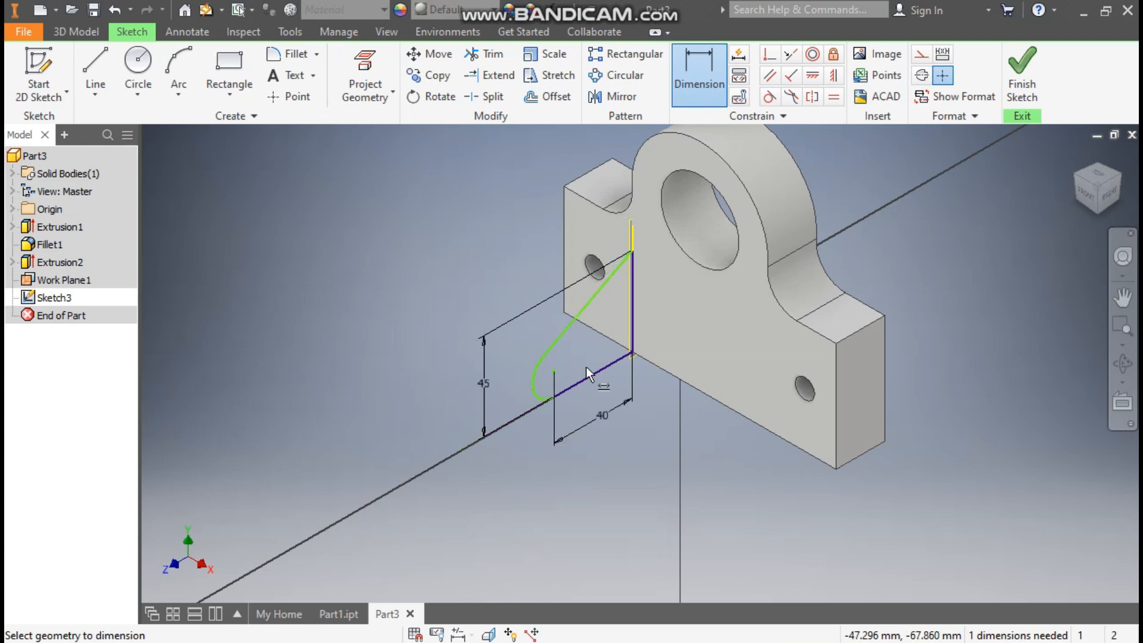
# - Set the radius of the arm profile's end arc to 10 mm and finish the sketch
pyautogui.click(1111, 194)
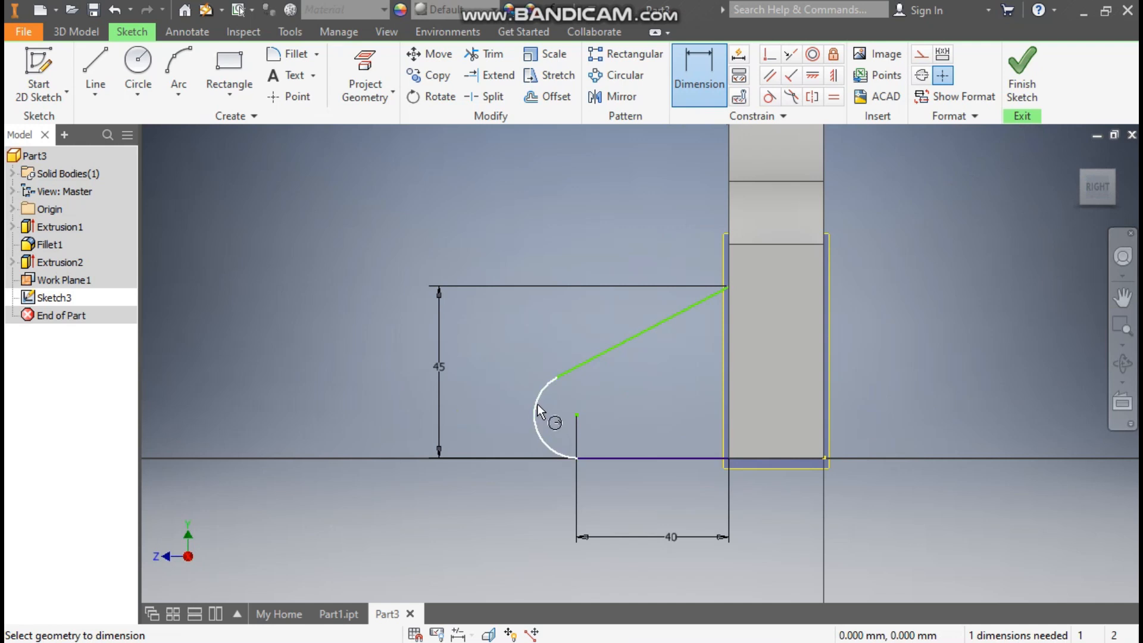
pyautogui.click(537, 404)
pyautogui.click(493, 369)
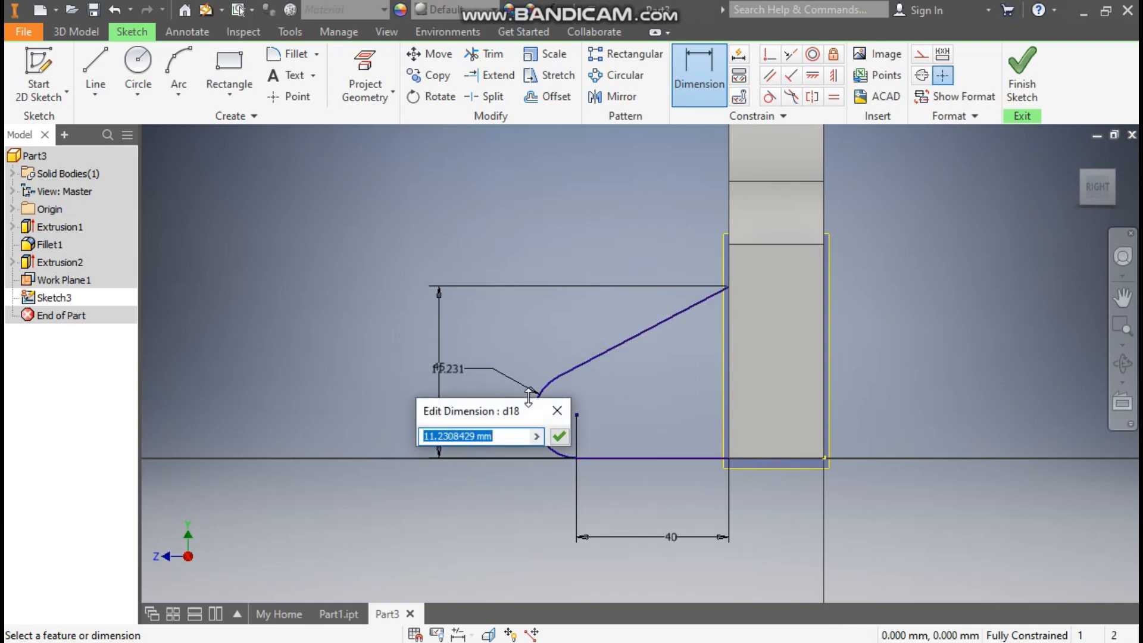
pyautogui.write('10')
pyautogui.press('Return')
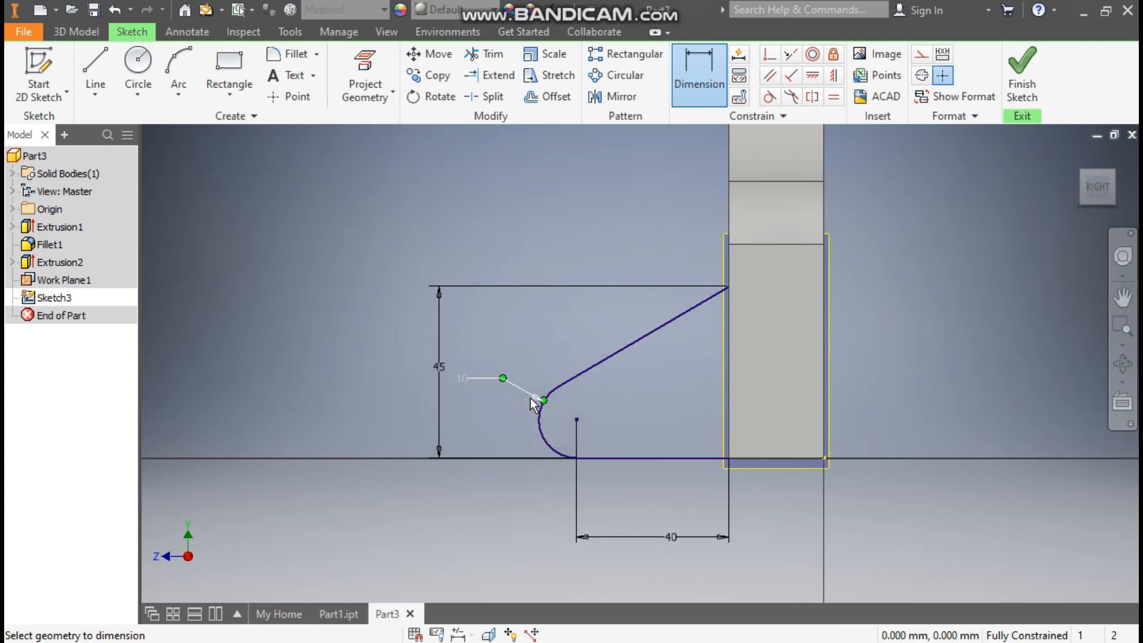
pyautogui.click(1022, 74)
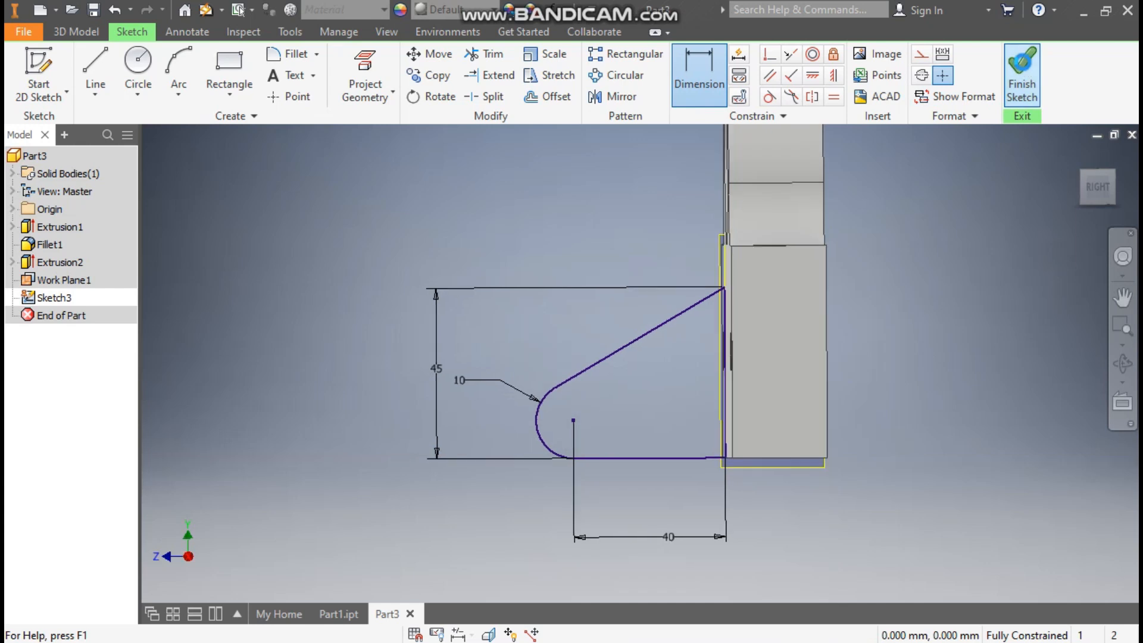
# - Extrude the arm profile 15 mm towards the middle of the bracket, joined to the body
pyautogui.click(92, 66)
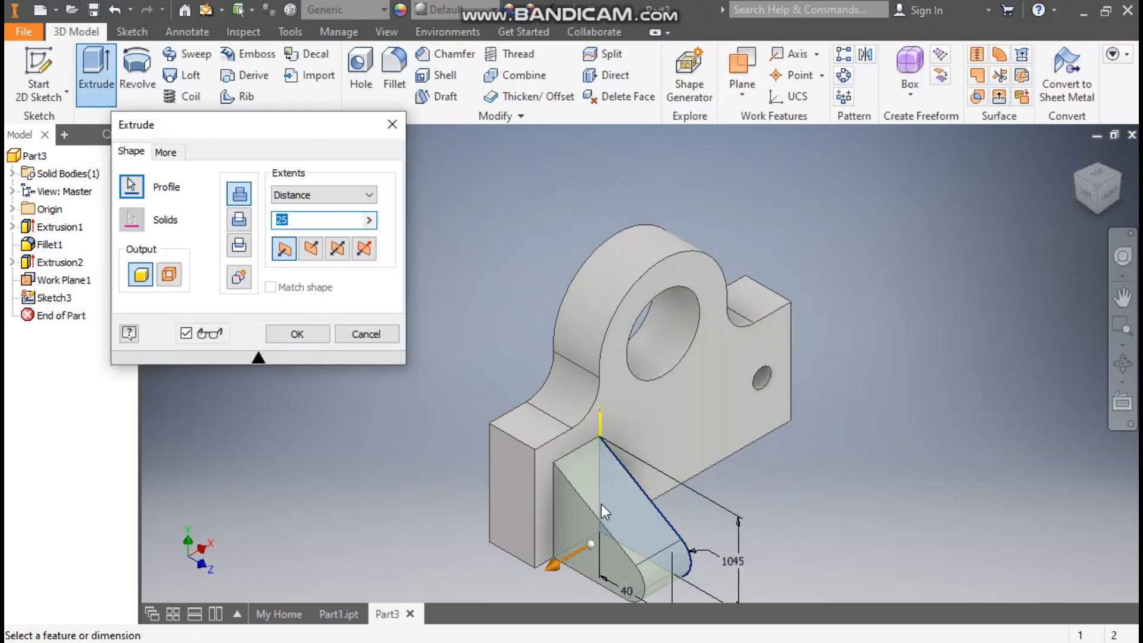
pyautogui.scroll(3, 615, 487)
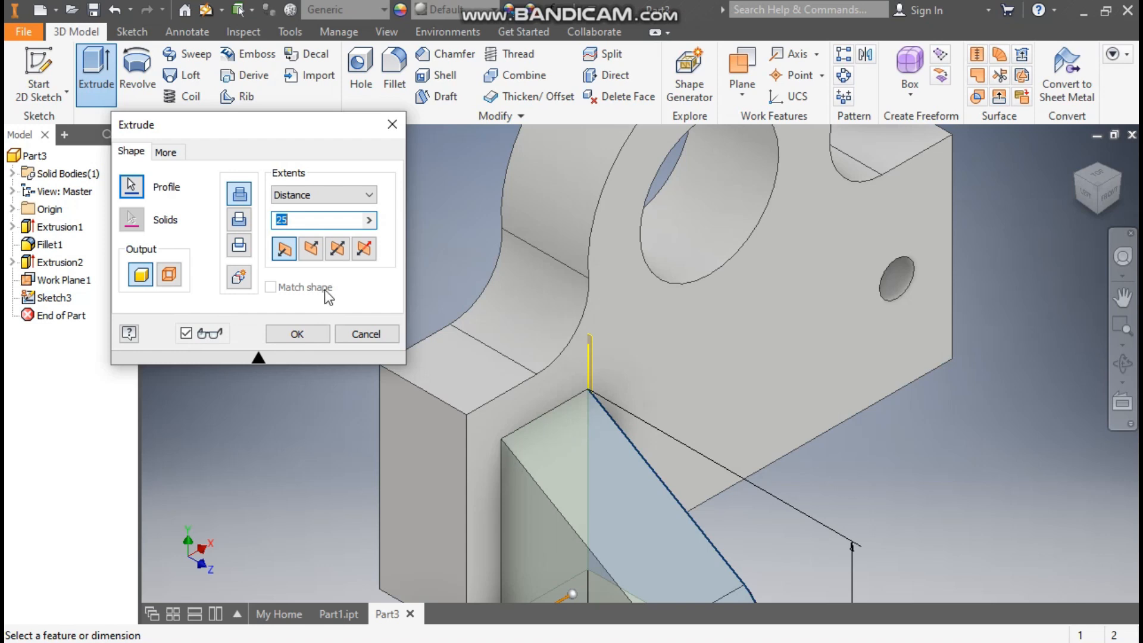
pyautogui.click(311, 249)
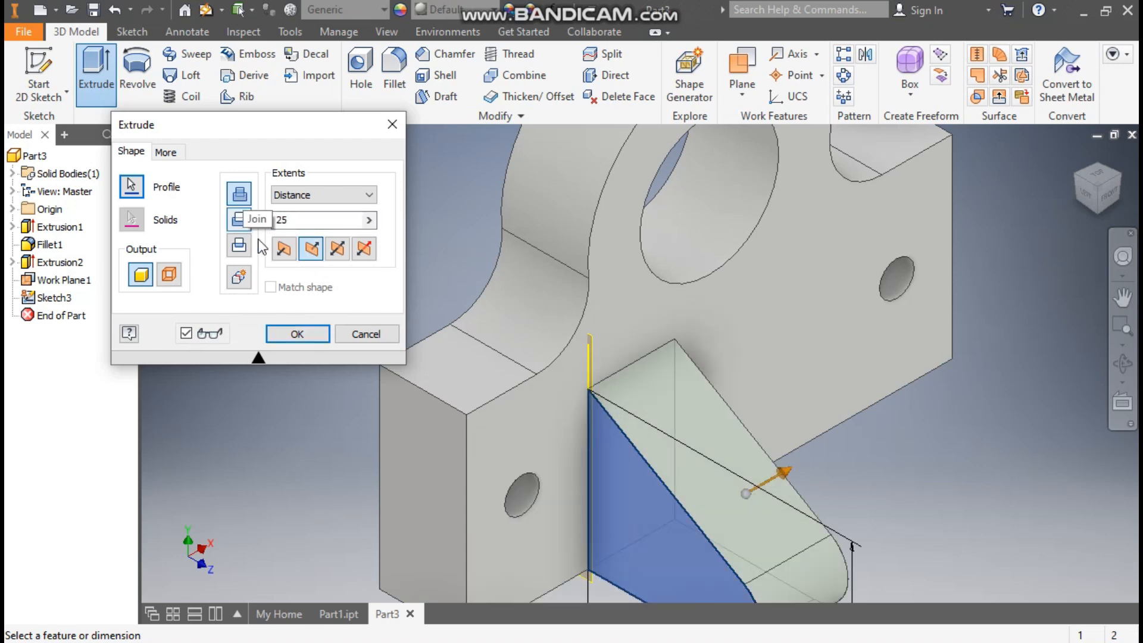
pyautogui.scroll(-3, 816, 411)
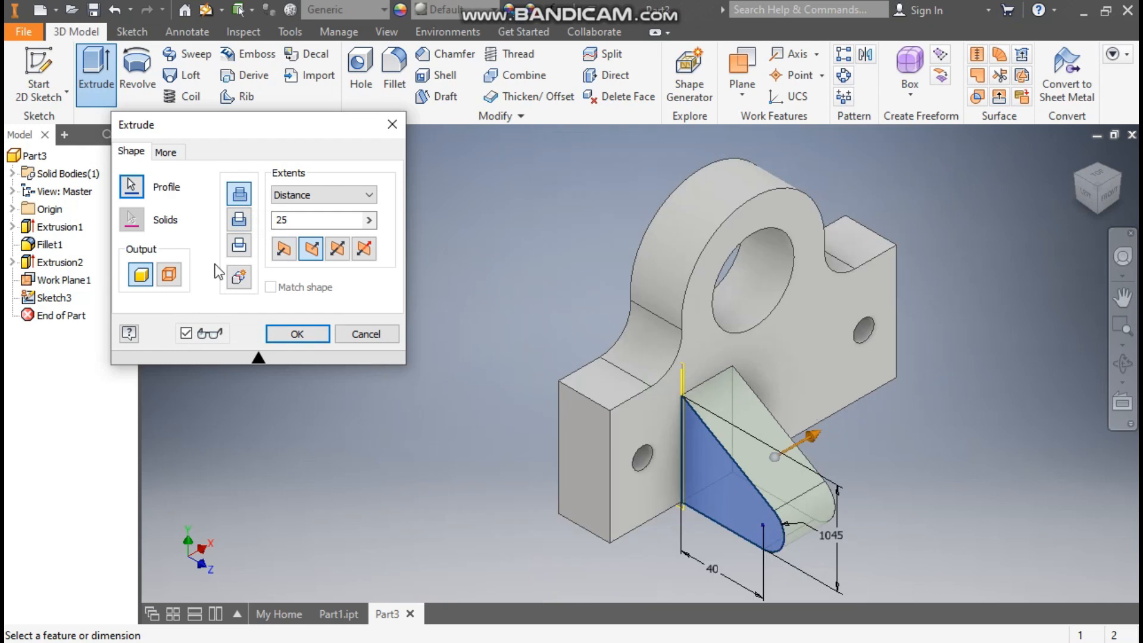
pyautogui.doubleClick(279, 224)
pyautogui.write('15')
pyautogui.click(296, 333)
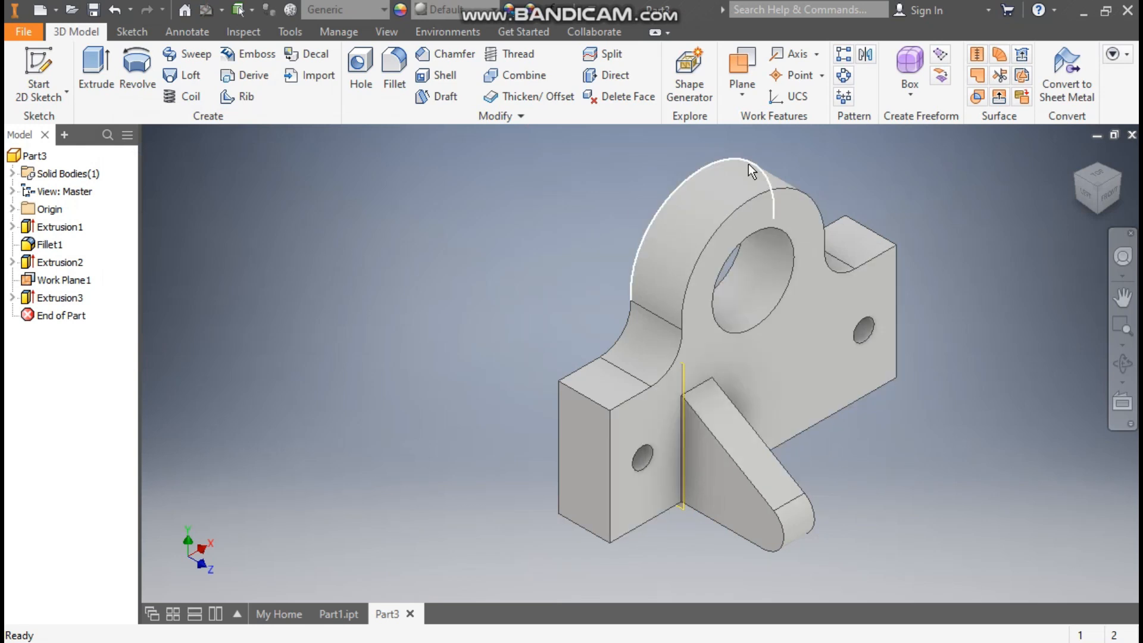
# - Mirror the extruded arm about the origin YZ plane to create the second arm
pyautogui.click(873, 56)
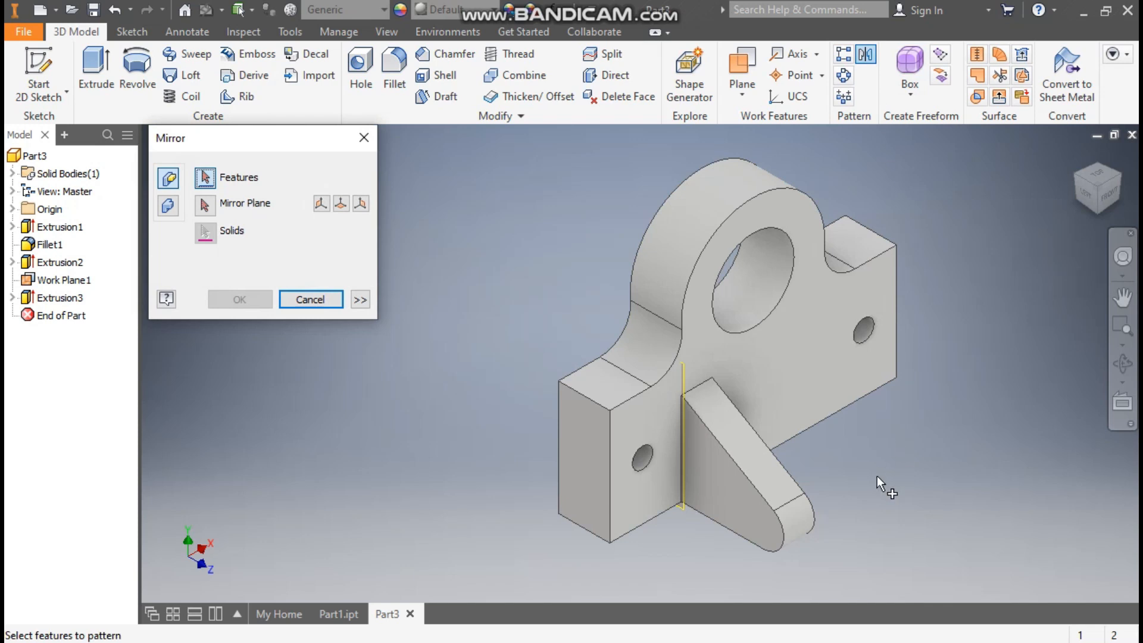
pyautogui.click(732, 487)
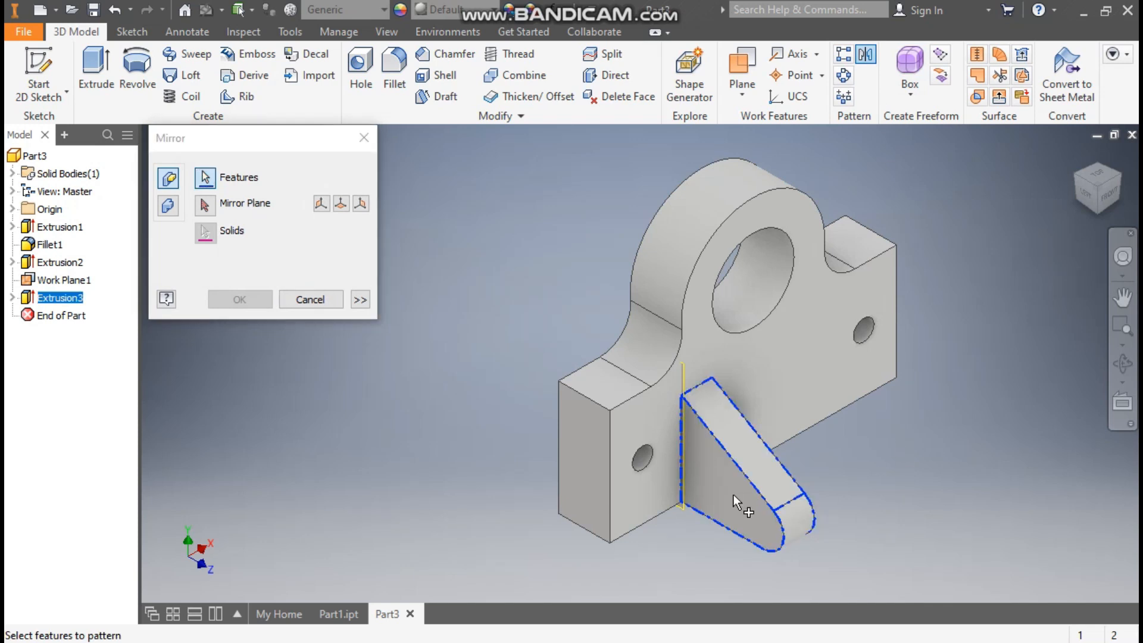
pyautogui.click(205, 205)
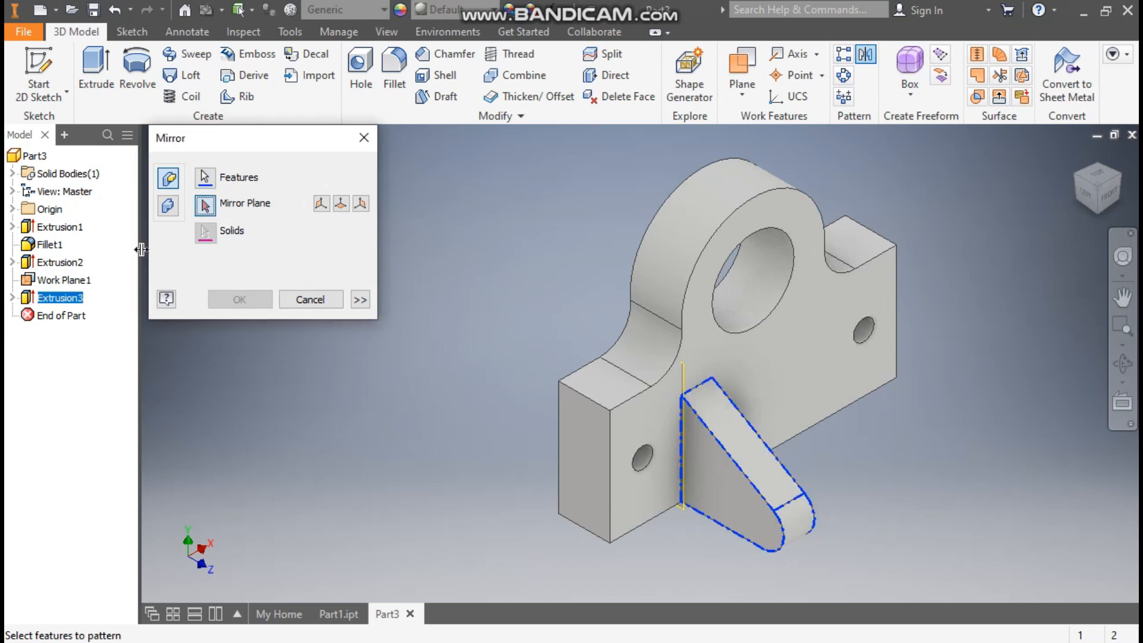
pyautogui.click(13, 209)
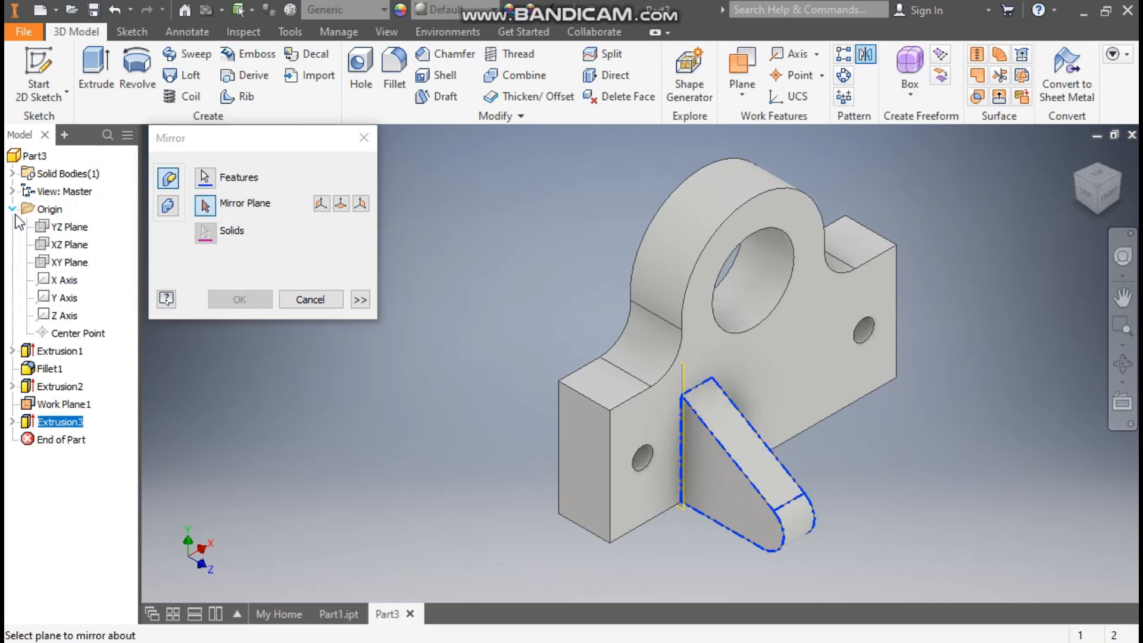
pyautogui.click(67, 228)
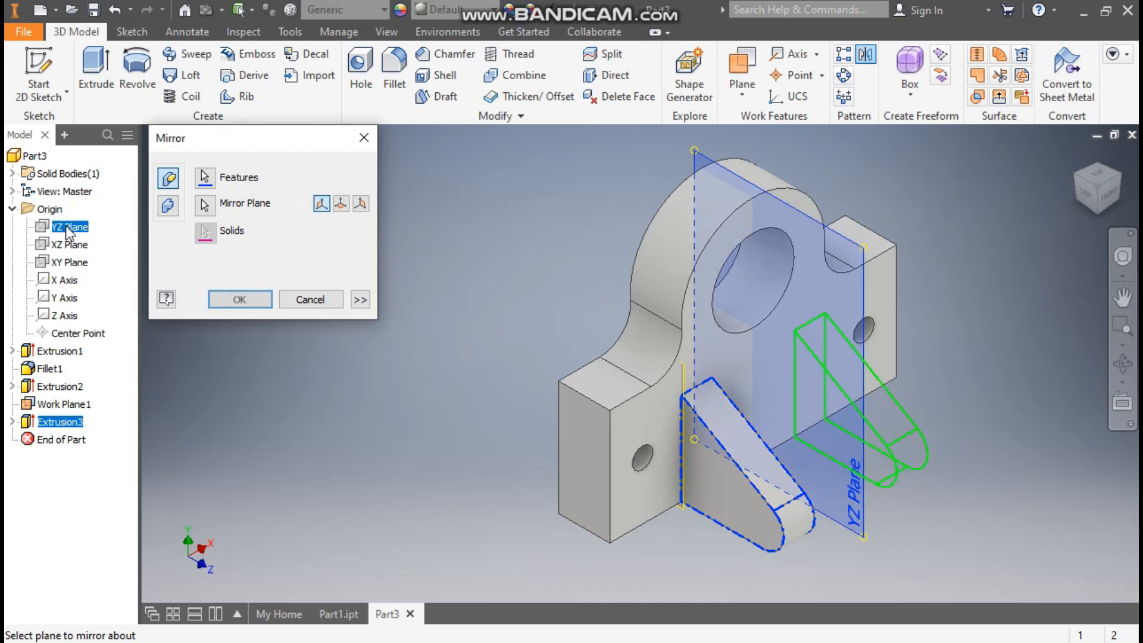
pyautogui.click(213, 305)
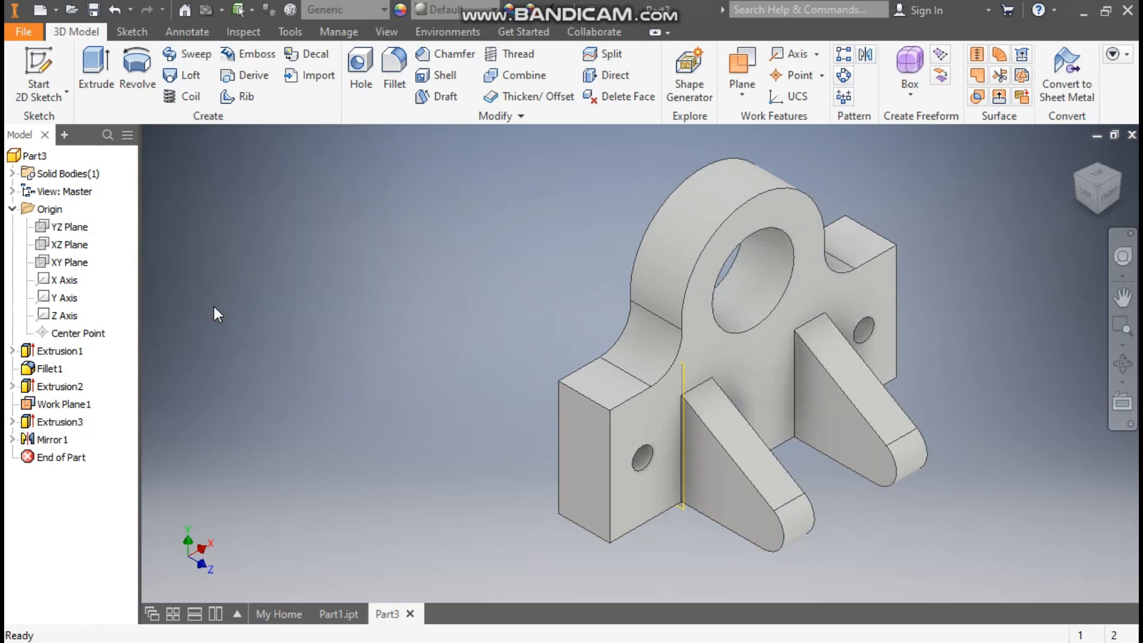
# - Hide the work plane on the first arm's outer side face
pyautogui.click(683, 487)
pyautogui.rightClick(688, 471)
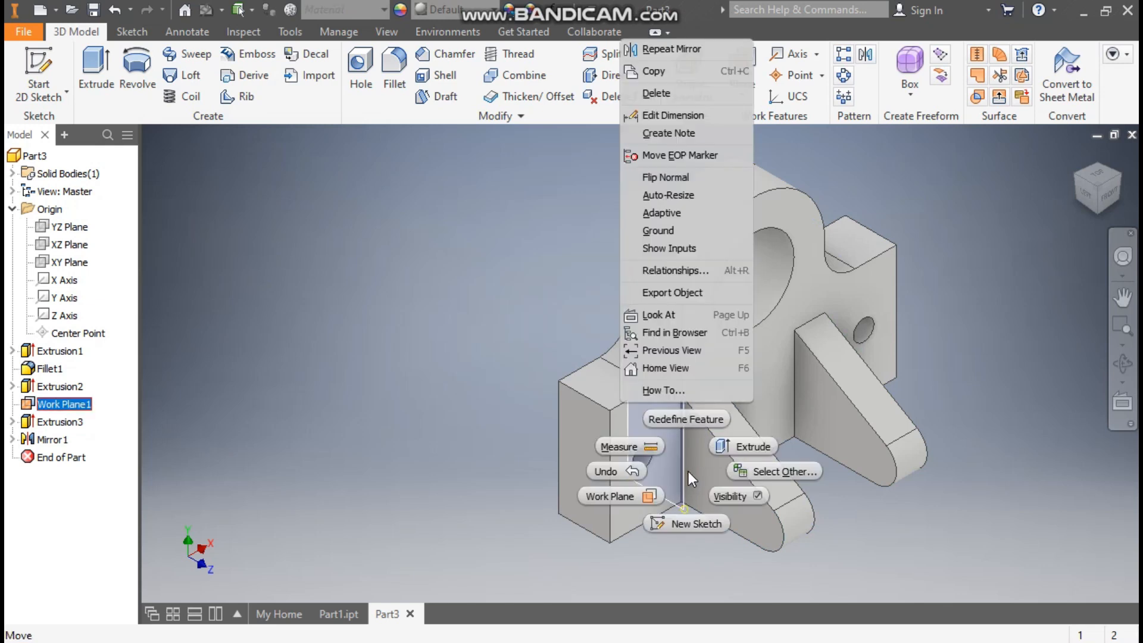
pyautogui.click(734, 495)
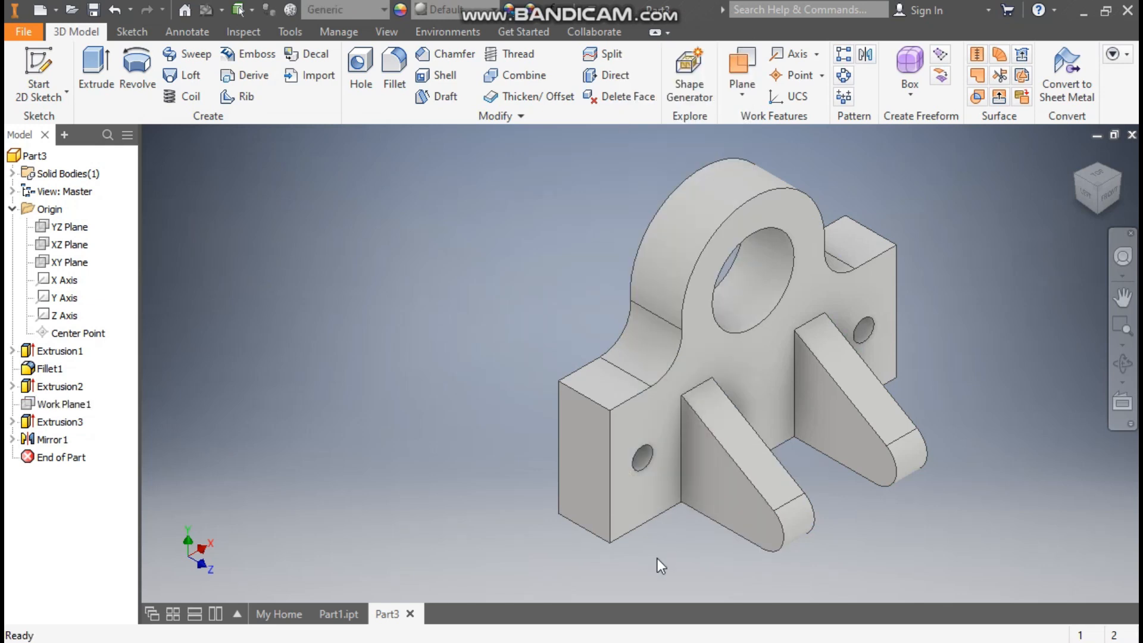
# - Sketch a 10 mm diameter circle on the first arm's outer side face, concentric with its rounded end, and finish the sketch
pyautogui.click(738, 499)
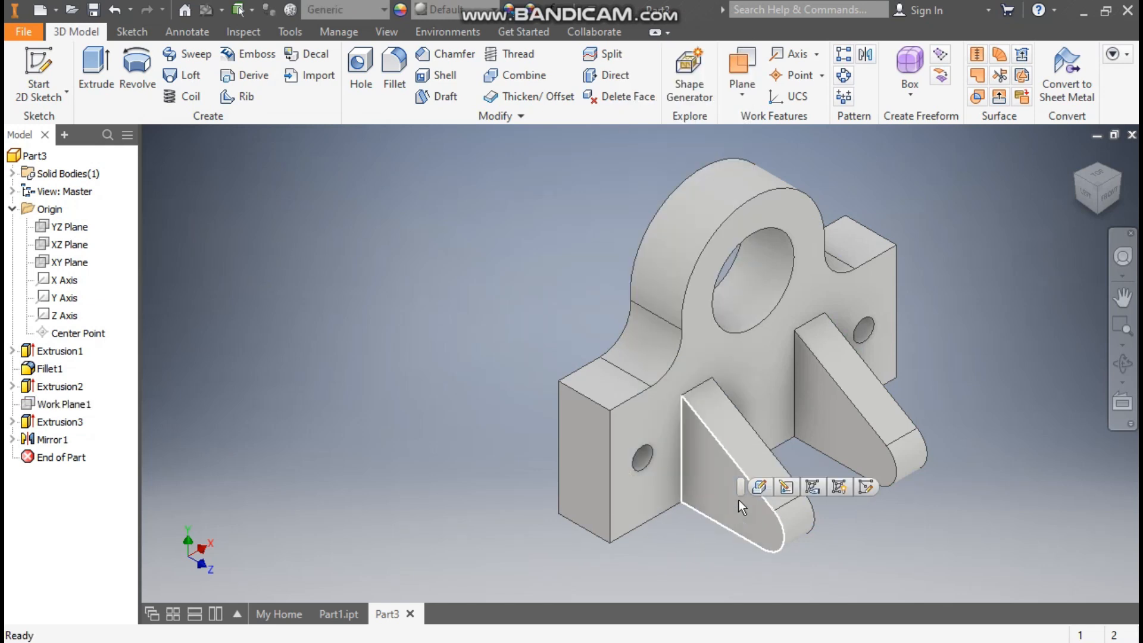
pyautogui.click(872, 483)
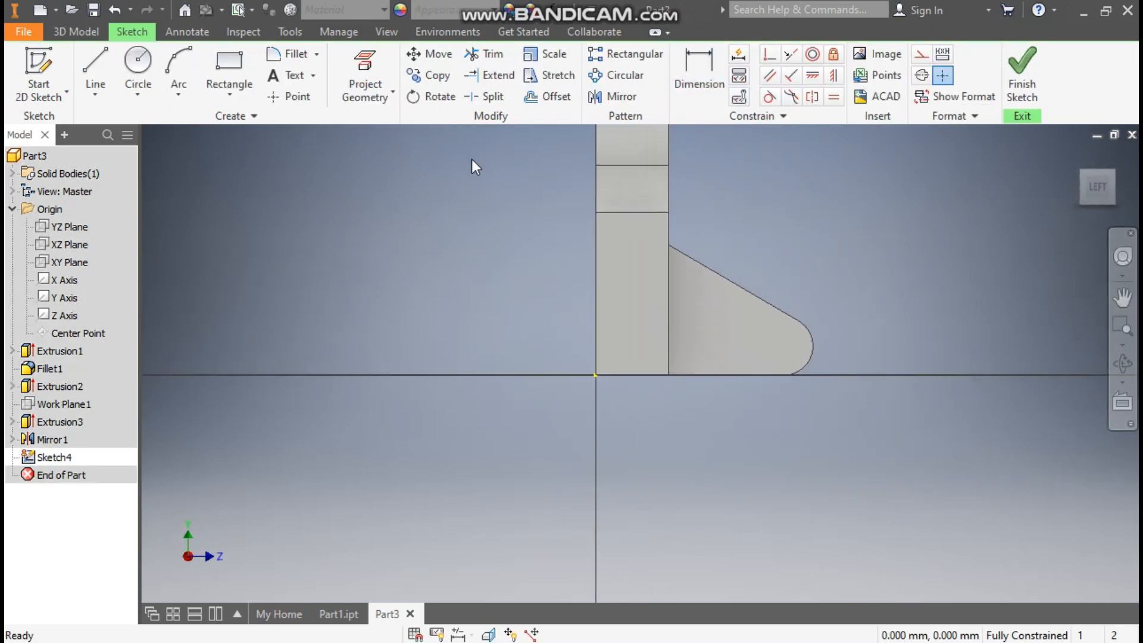
pyautogui.click(138, 68)
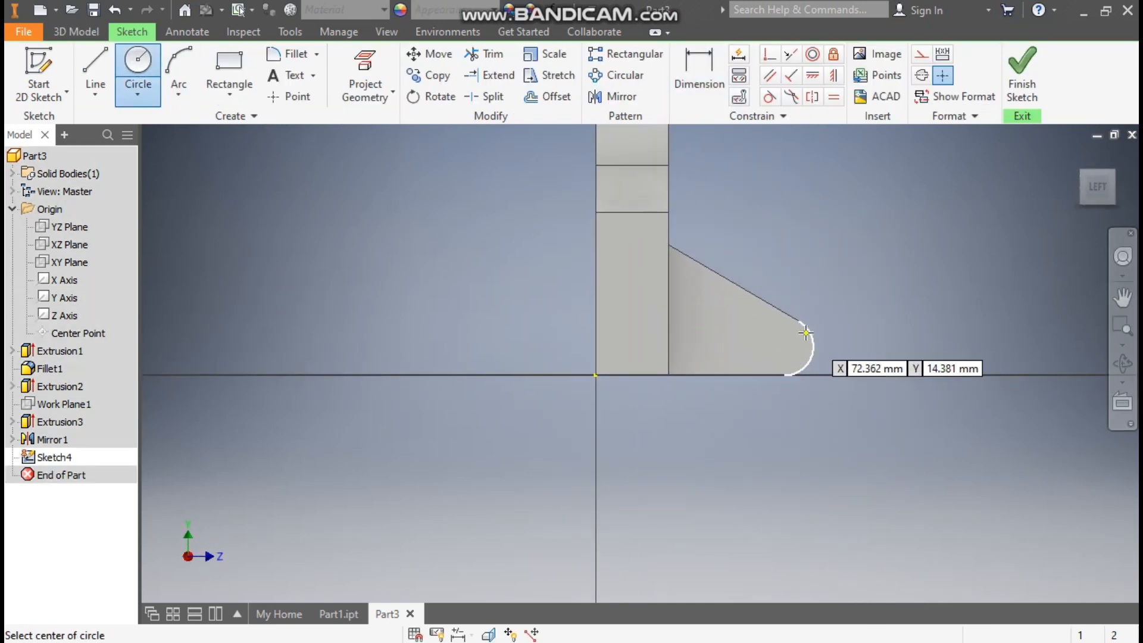
pyautogui.click(785, 347)
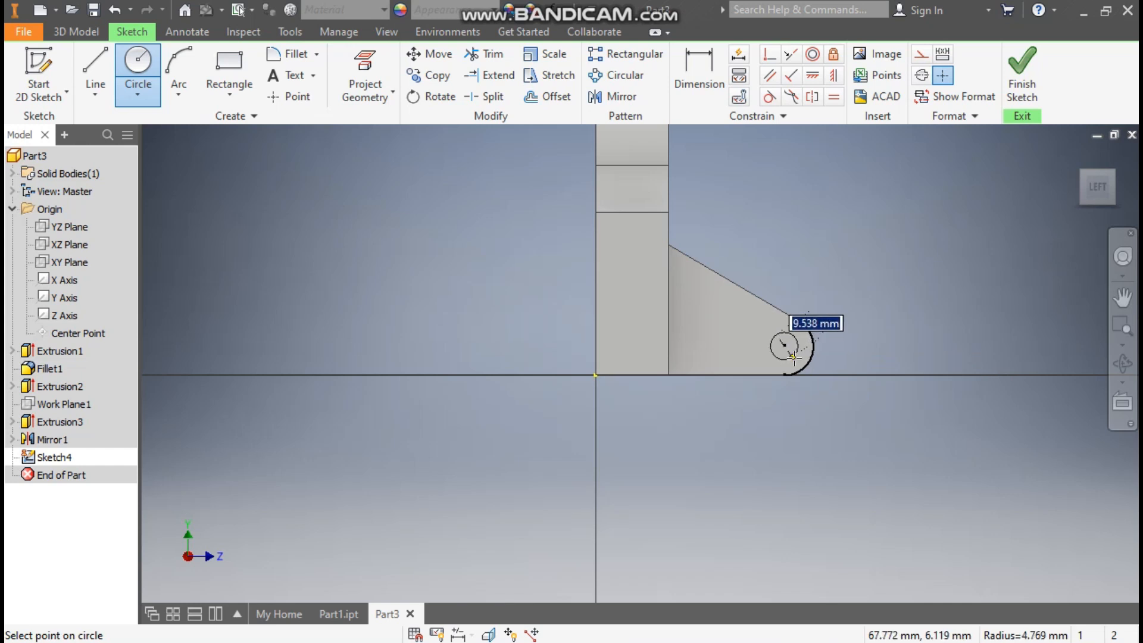
pyautogui.write('10')
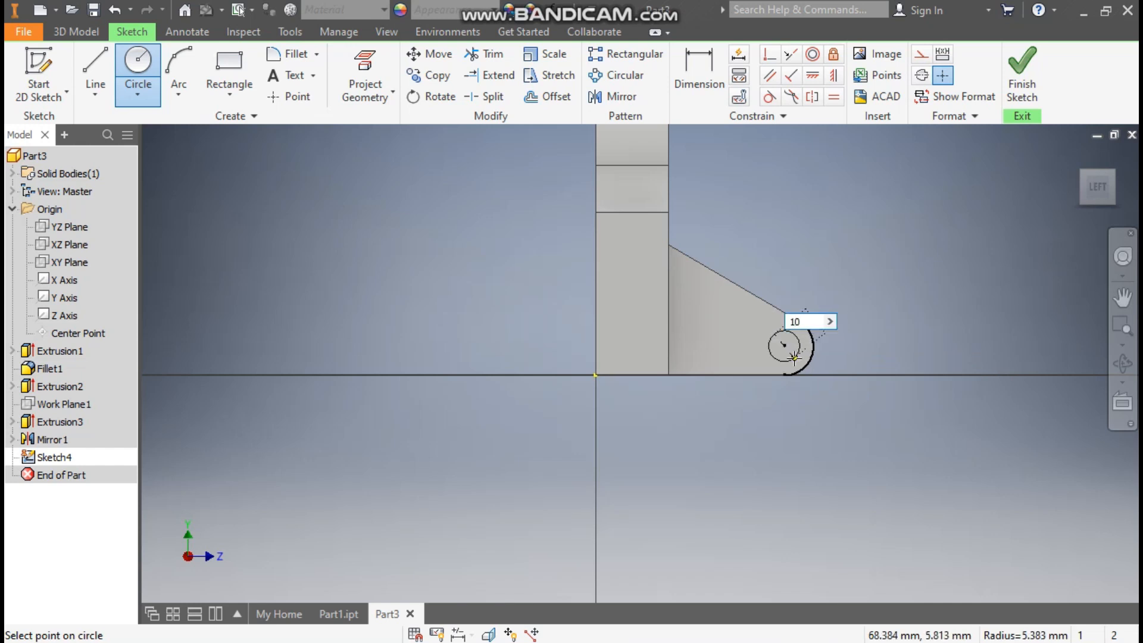
pyautogui.press('Return')
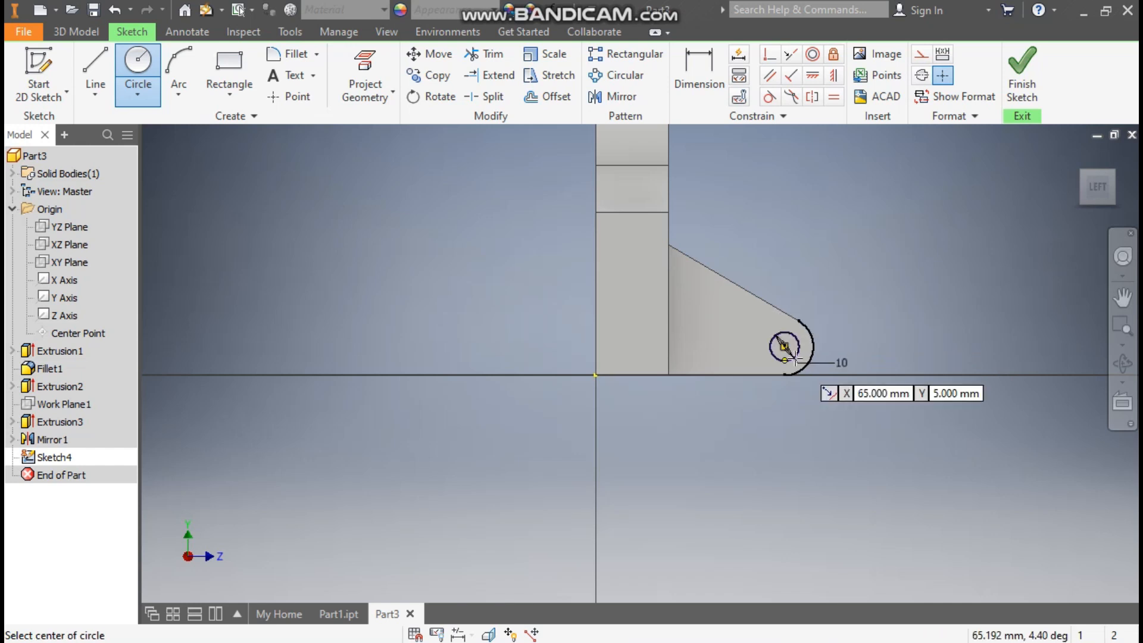
pyautogui.click(1022, 72)
# - Cut the 10 mm circle through both arms with an extrusion using the All extent, directed into the part
pyautogui.click(98, 66)
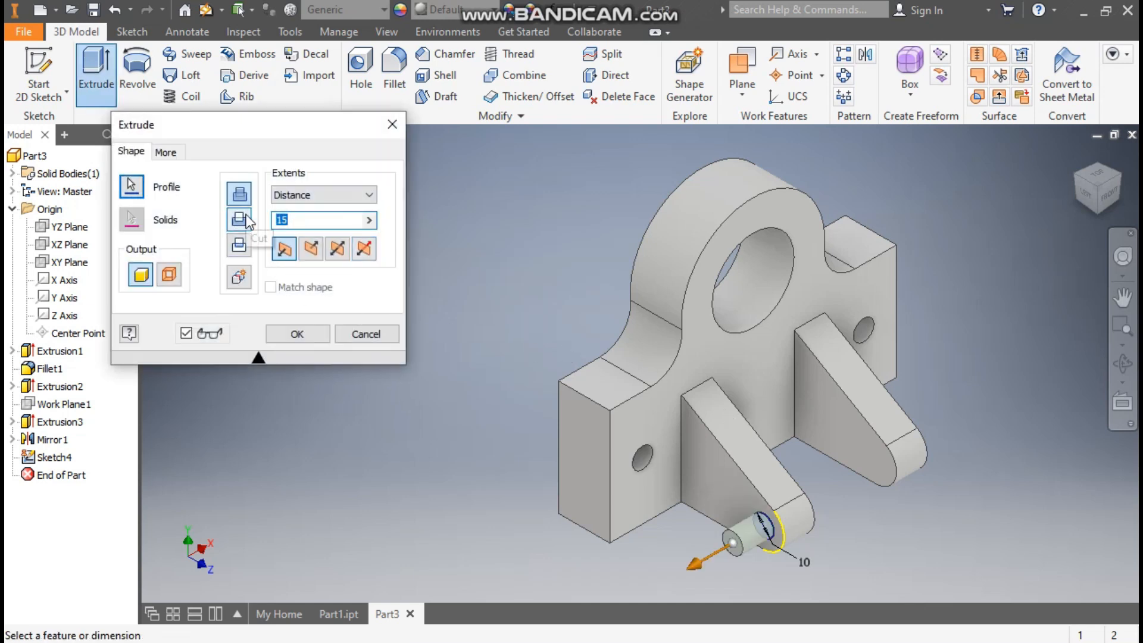
pyautogui.click(310, 249)
pyautogui.click(291, 199)
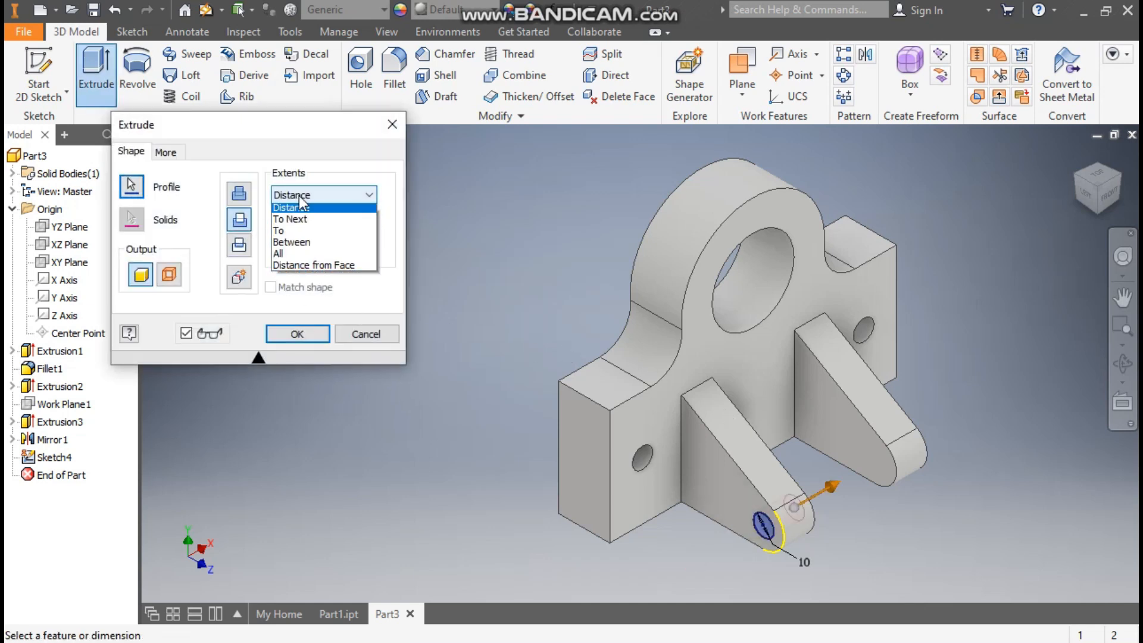
pyautogui.click(285, 255)
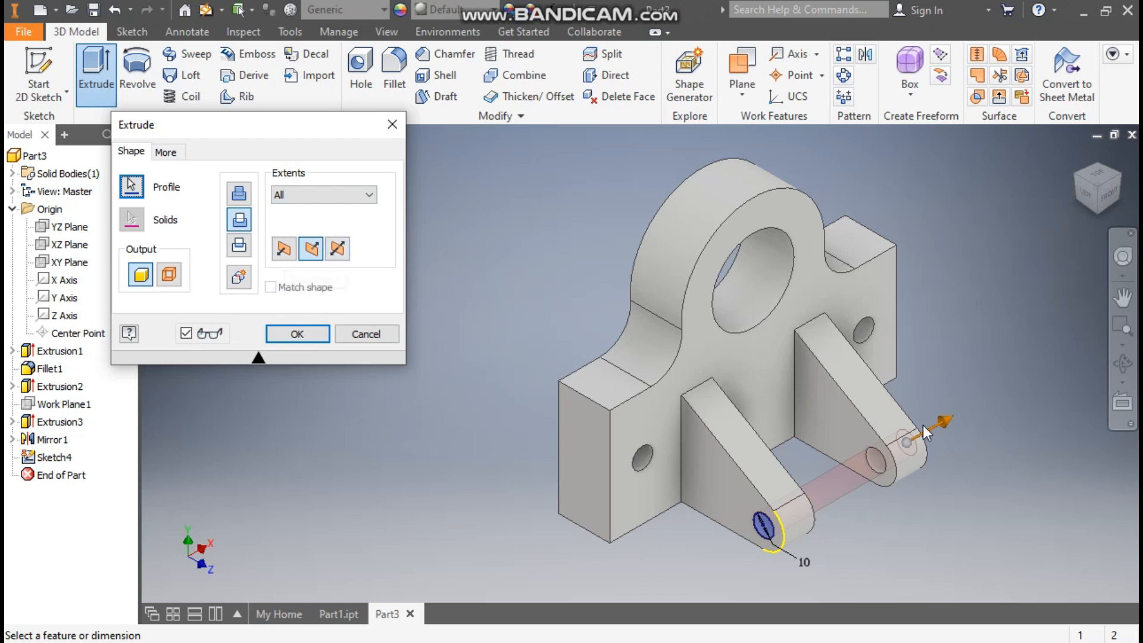
pyautogui.click(313, 331)
# - Change the part's appearance to Cyan
pyautogui.press('F2')
pyautogui.moveTo(314, 332); pyautogui.dragTo(351, 339)
pyautogui.moveTo(351, 339); pyautogui.dragTo(342, 339, button='middle')
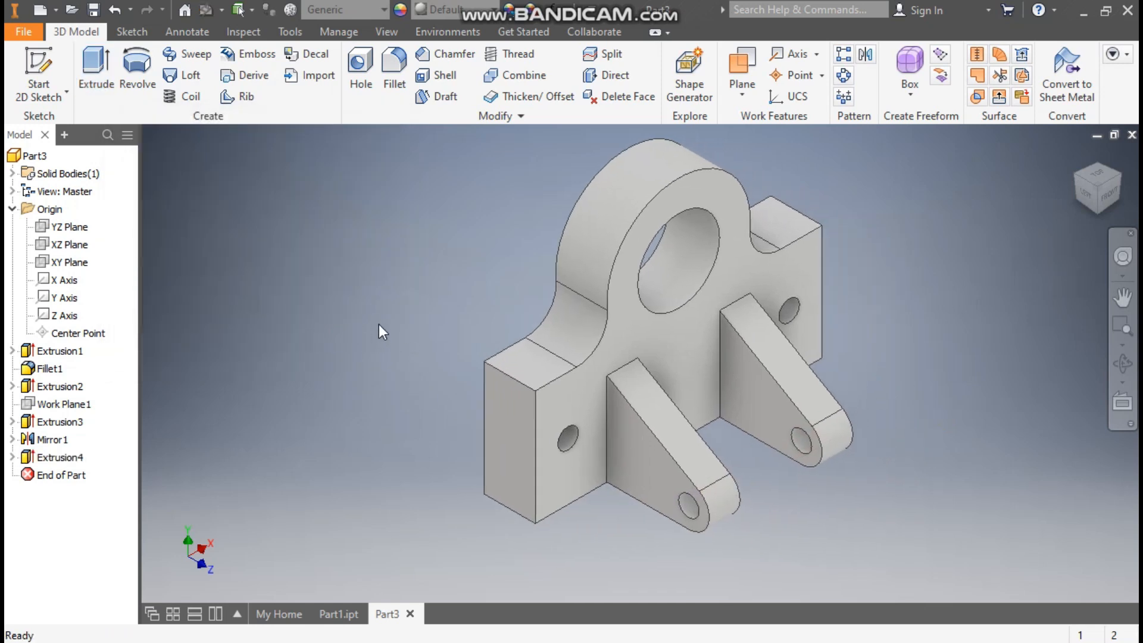
pyautogui.moveTo(437, 281); pyautogui.dragTo(422, 299, button='middle')
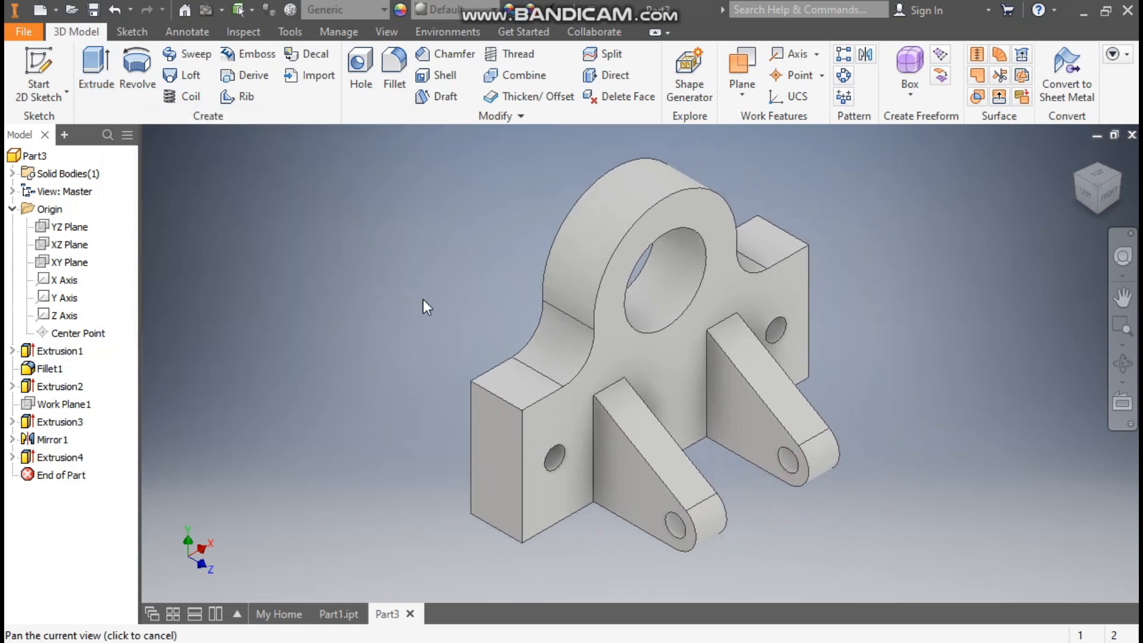
pyautogui.click(459, 13)
pyautogui.scroll(4, 465, 234)
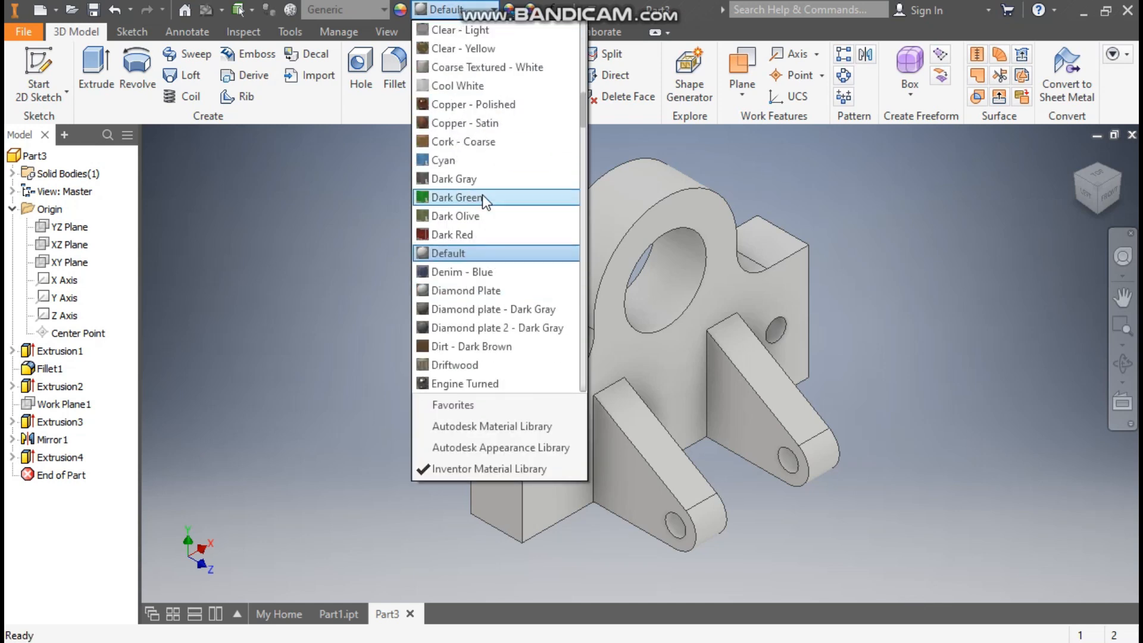
pyautogui.click(441, 159)
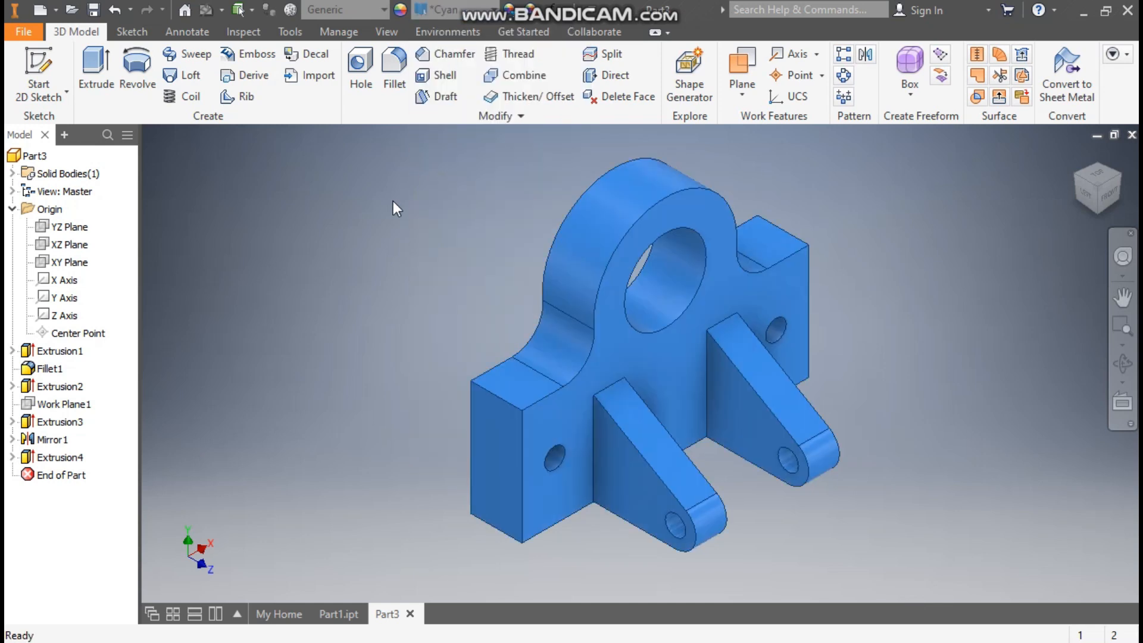